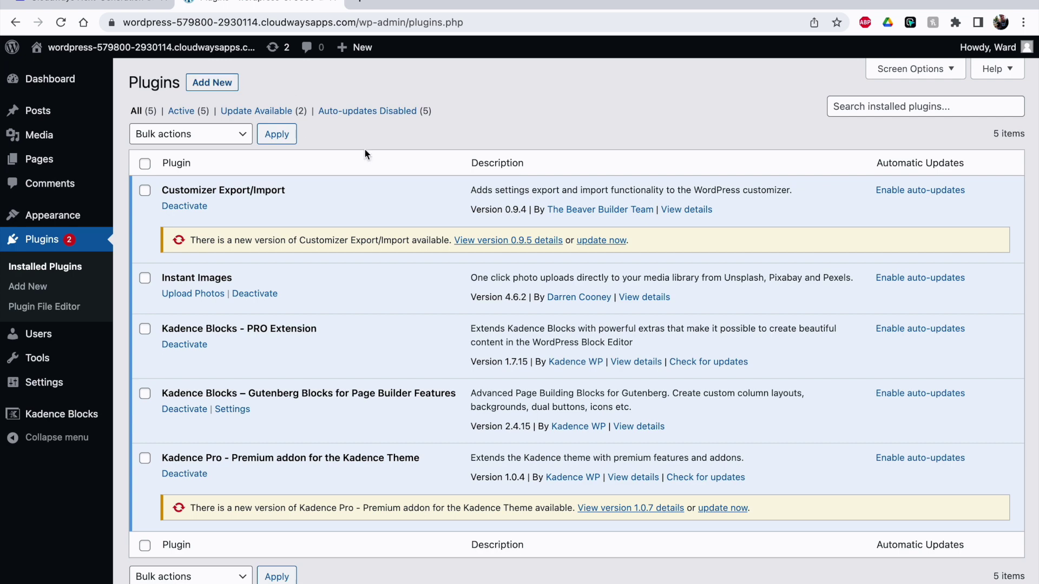
# Search the plugin directory for 'profile', then install and activate Profile Builder
pyautogui.click(211, 82)
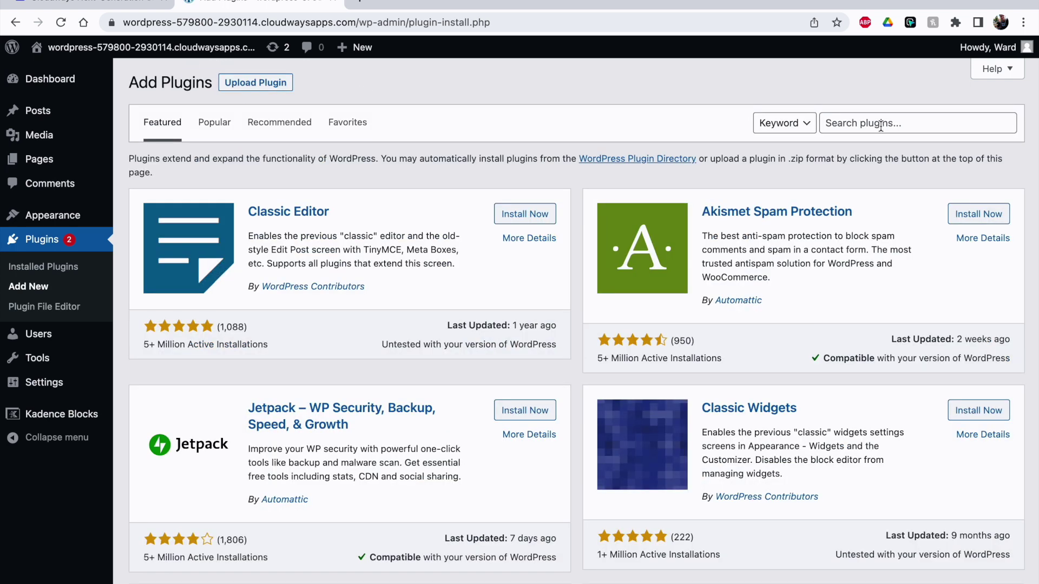
pyautogui.click(881, 124)
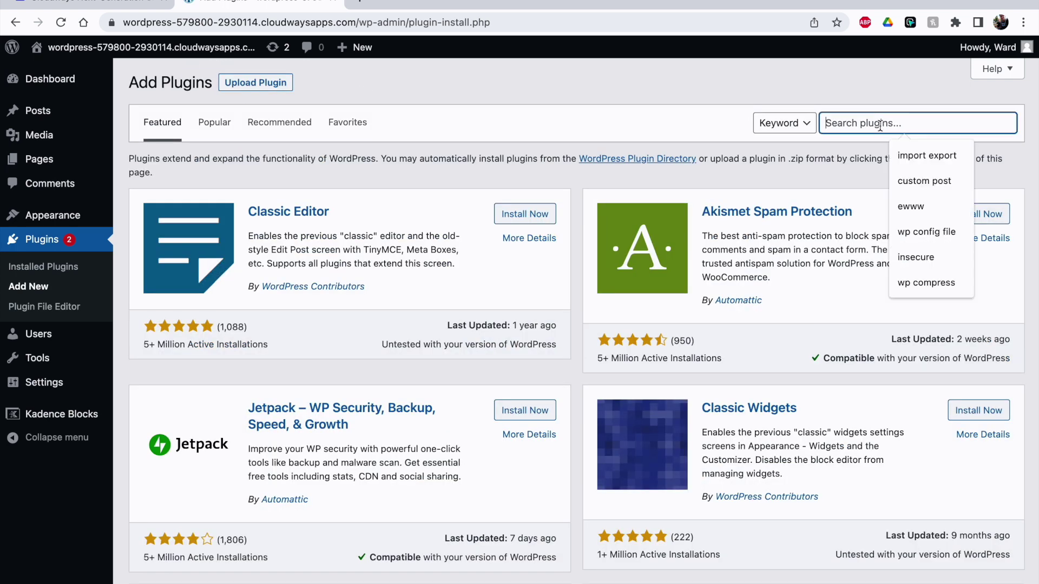
pyautogui.write('orofiv-m')
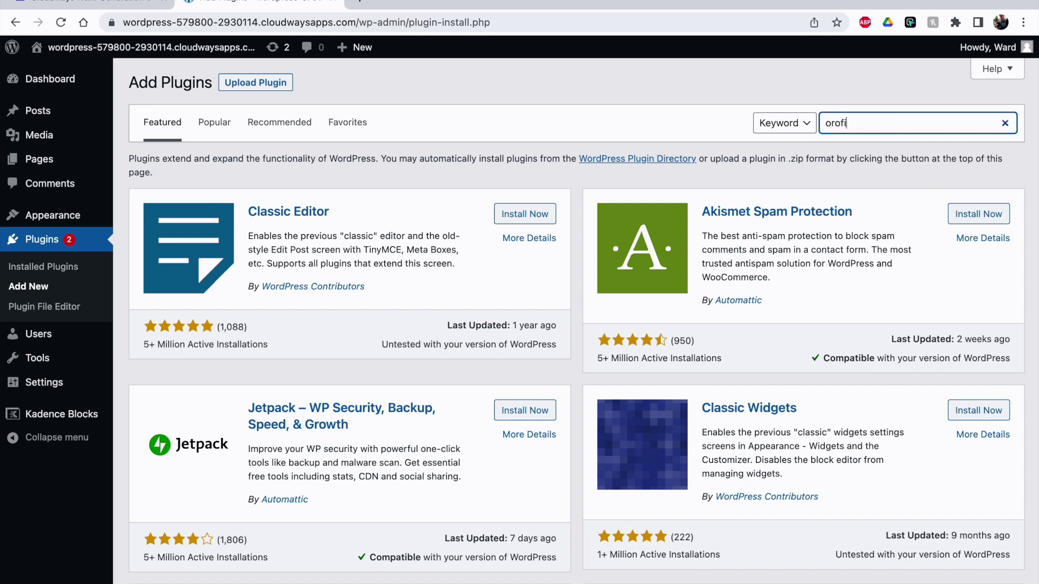
pyautogui.press('BackSpace')
pyautogui.press('BackSpace')
pyautogui.press('BackSpace')
pyautogui.press('BackSpace')
pyautogui.press('BackSpace')
pyautogui.press('BackSpace')
pyautogui.press('BackSpace')
pyautogui.press('BackSpace')
pyautogui.write('profile')
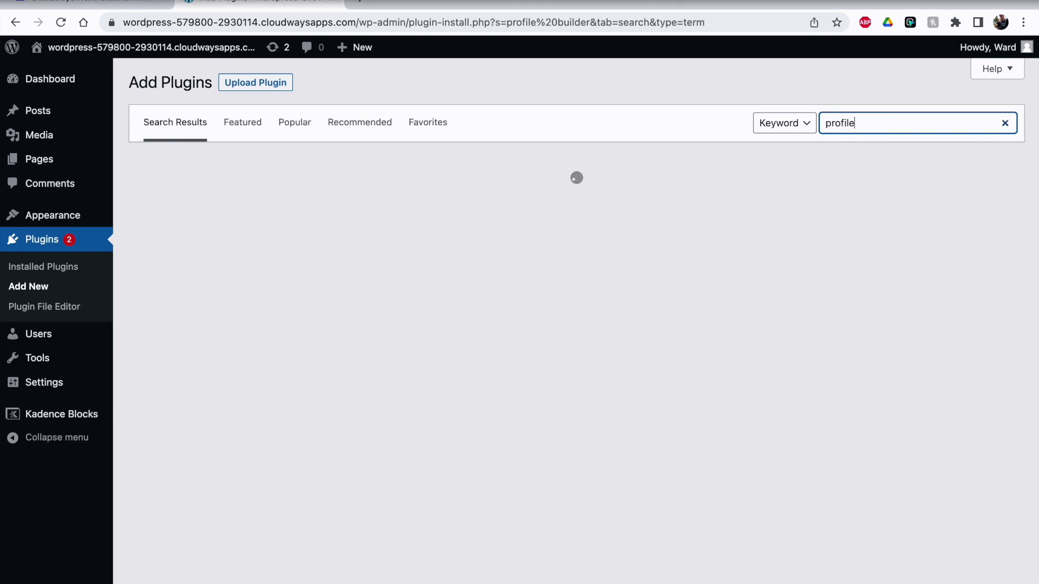
pyautogui.click(628, 267)
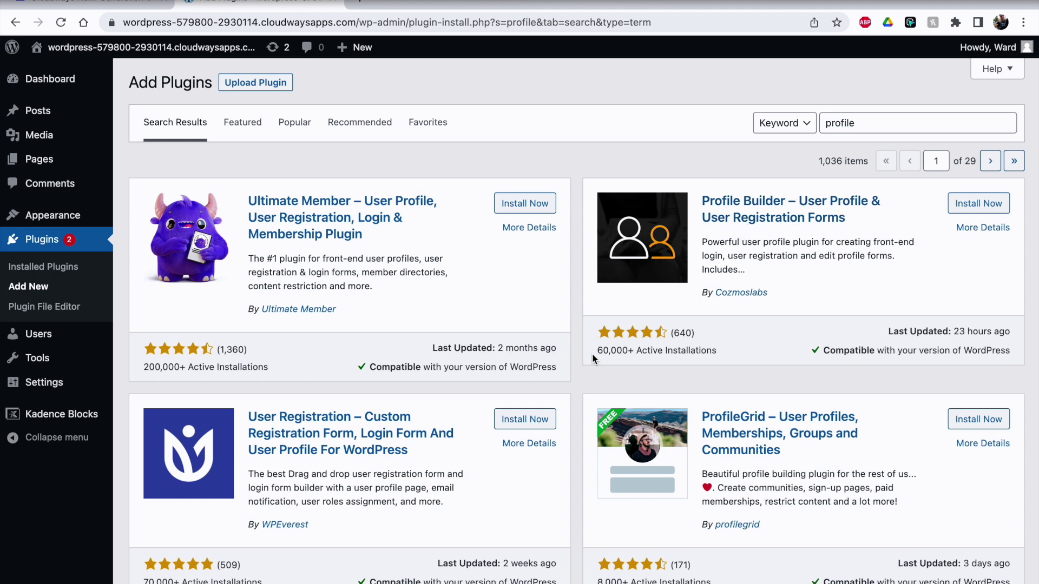
pyautogui.click(978, 203)
pyautogui.click(976, 204)
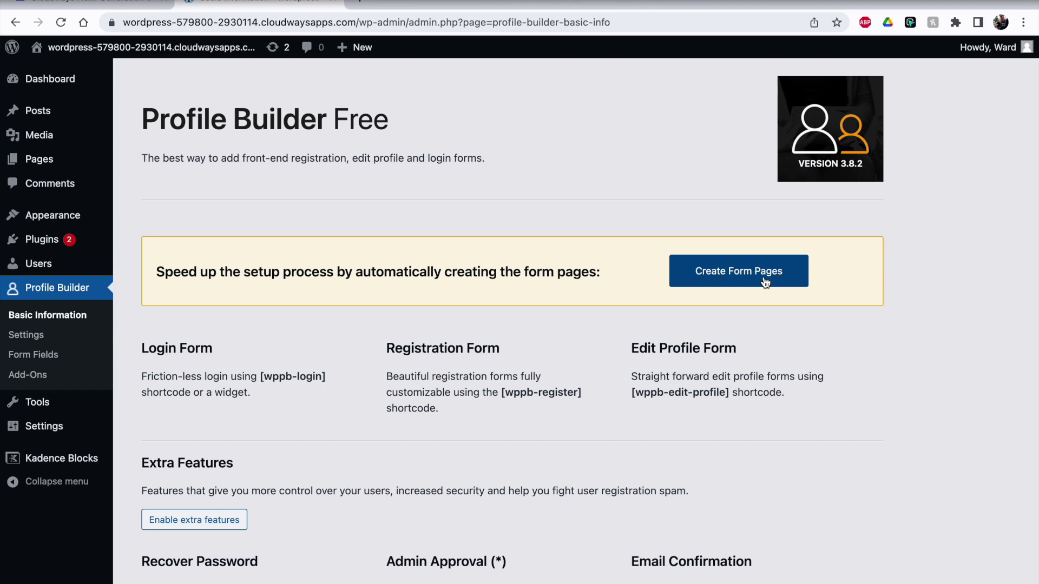
# Auto-create the Profile Builder form pages and view the new Log In page
pyautogui.click(765, 283)
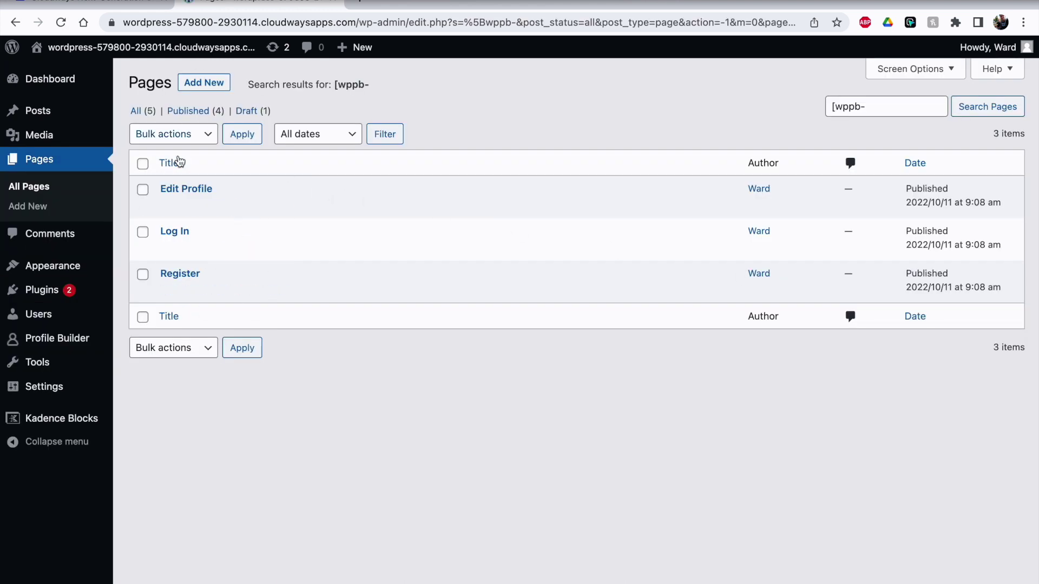
pyautogui.click(278, 250)
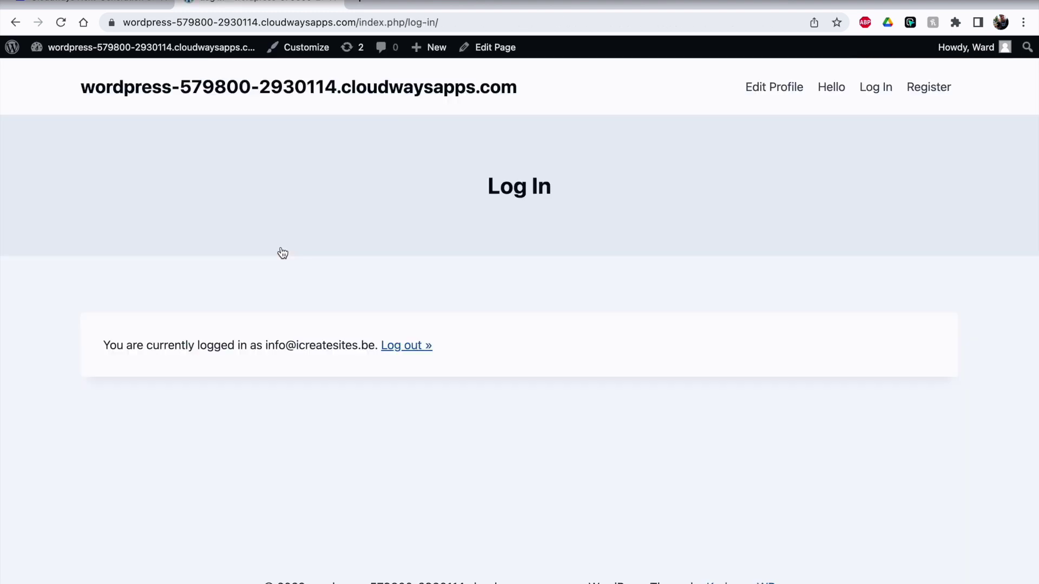
pyautogui.moveTo(96, 354); pyautogui.dragTo(274, 366)
pyautogui.click(298, 361)
# View the front-end Edit Profile page and its Select User list
pyautogui.click(799, 93)
pyautogui.scroll(-1, 414, 346)
pyautogui.click(407, 336)
pyautogui.click(386, 361)
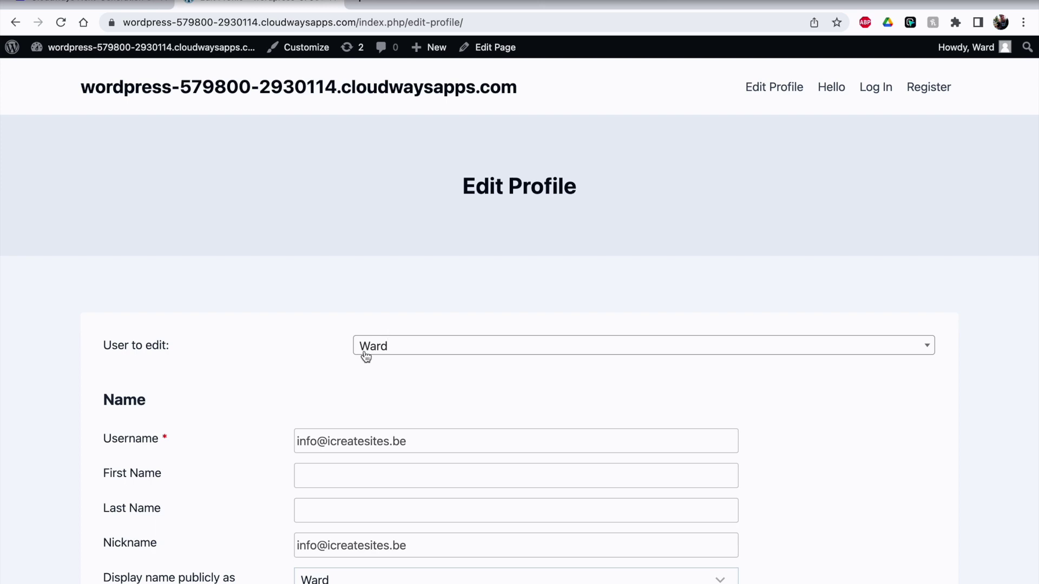
pyautogui.scroll(-3, 405, 274)
pyautogui.scroll(-3, 397, 275)
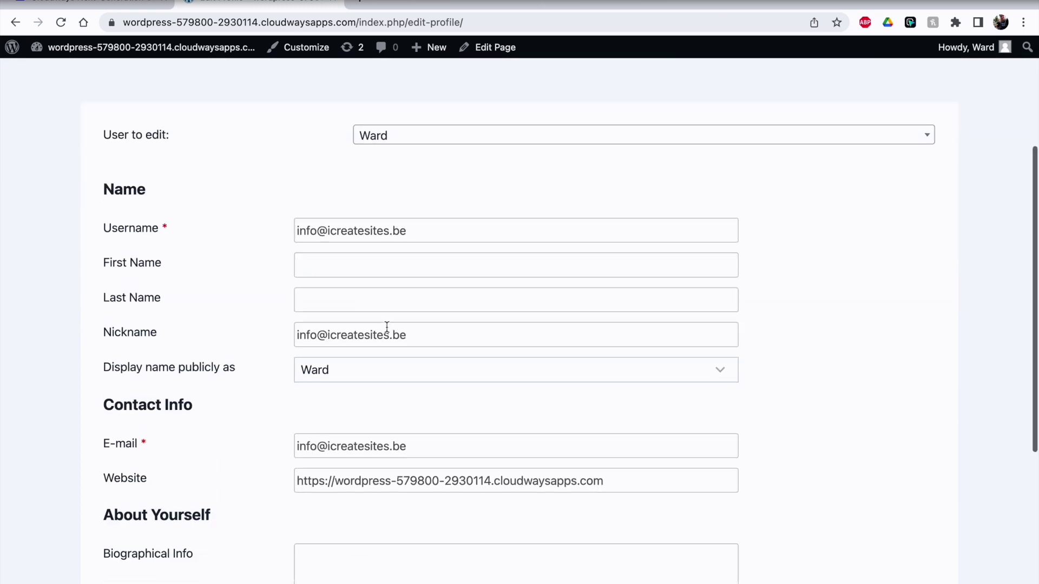
pyautogui.scroll(-3, 386, 326)
pyautogui.scroll(15, 748, 67)
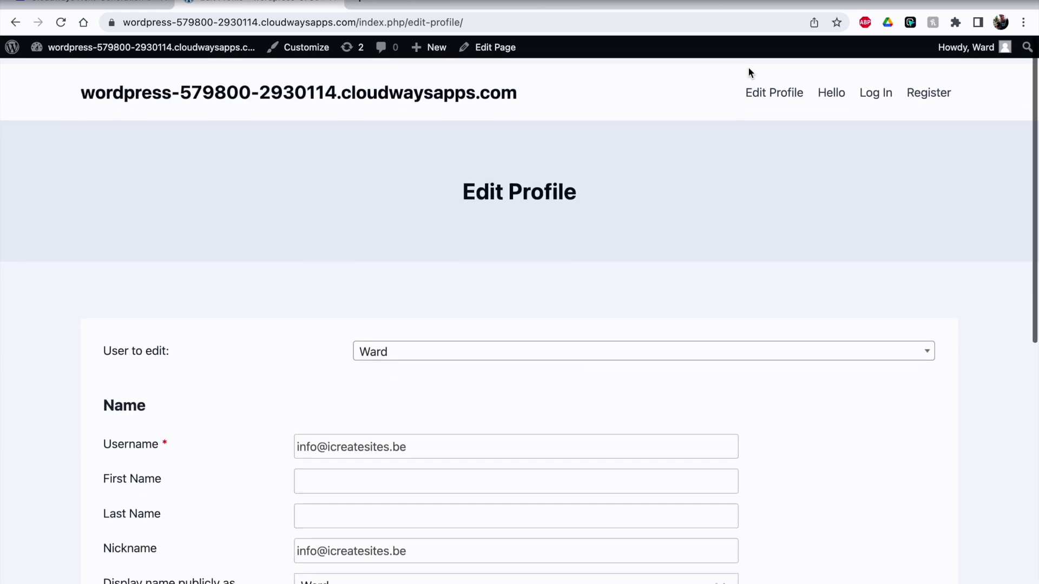
pyautogui.moveTo(411, 192); pyautogui.dragTo(583, 196)
pyautogui.click(510, 223)
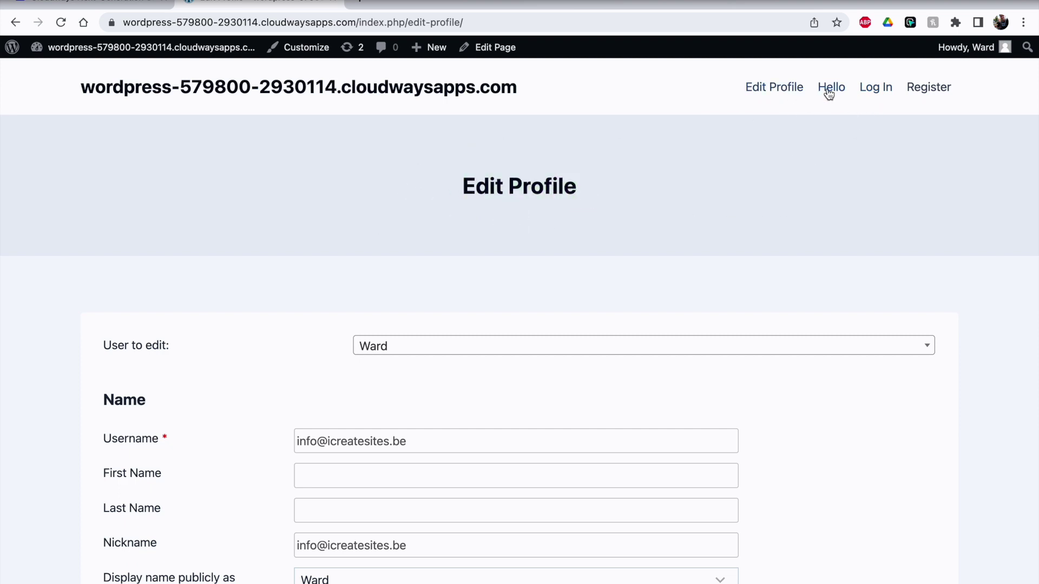
# View the Register page, then return to the admin Dashboard
pyautogui.click(918, 88)
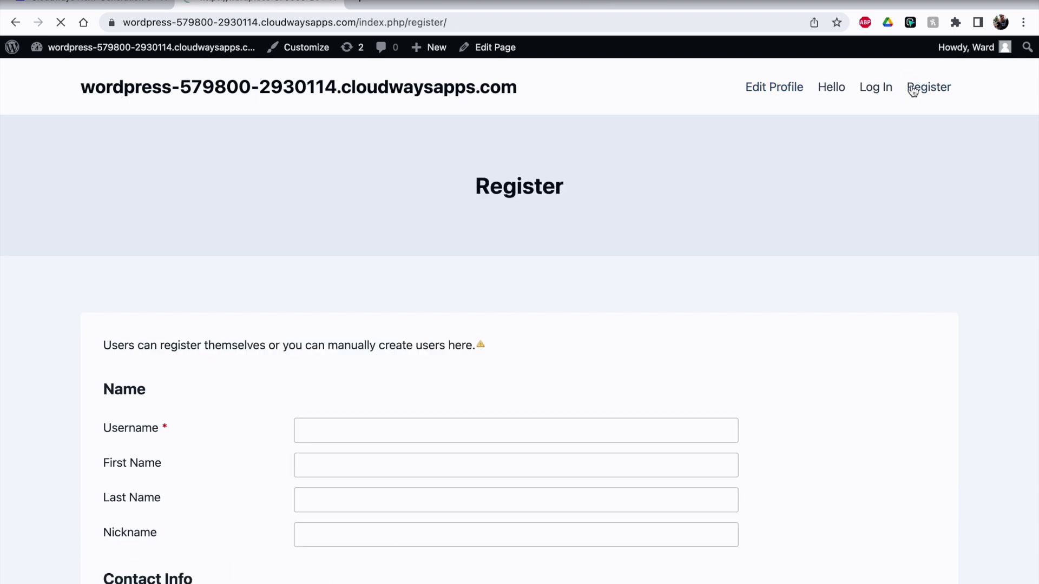
pyautogui.scroll(-3, 608, 250)
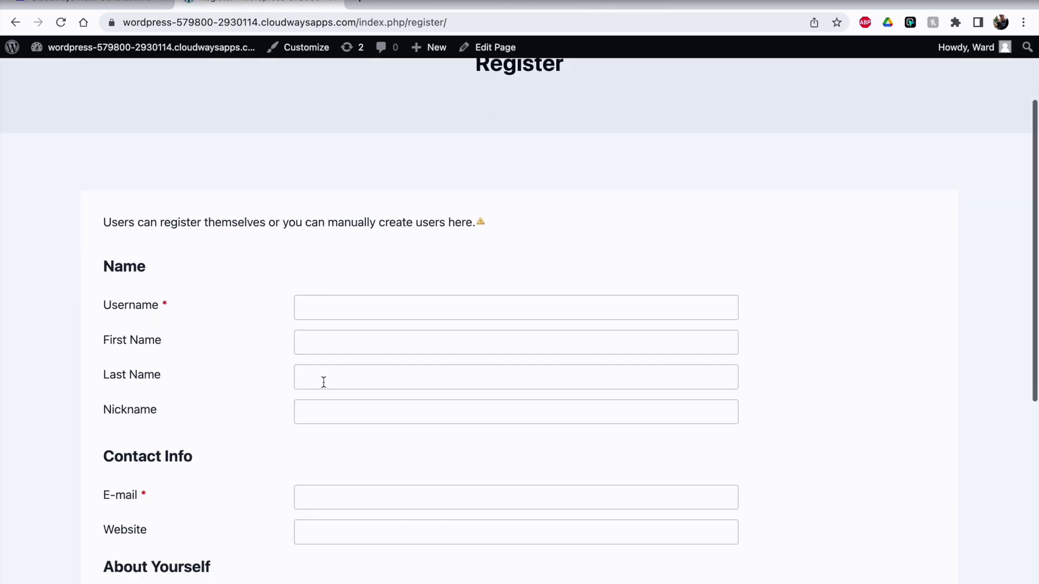
pyautogui.scroll(-3, 323, 383)
pyautogui.scroll(-4, 323, 382)
pyautogui.scroll(6, 350, 479)
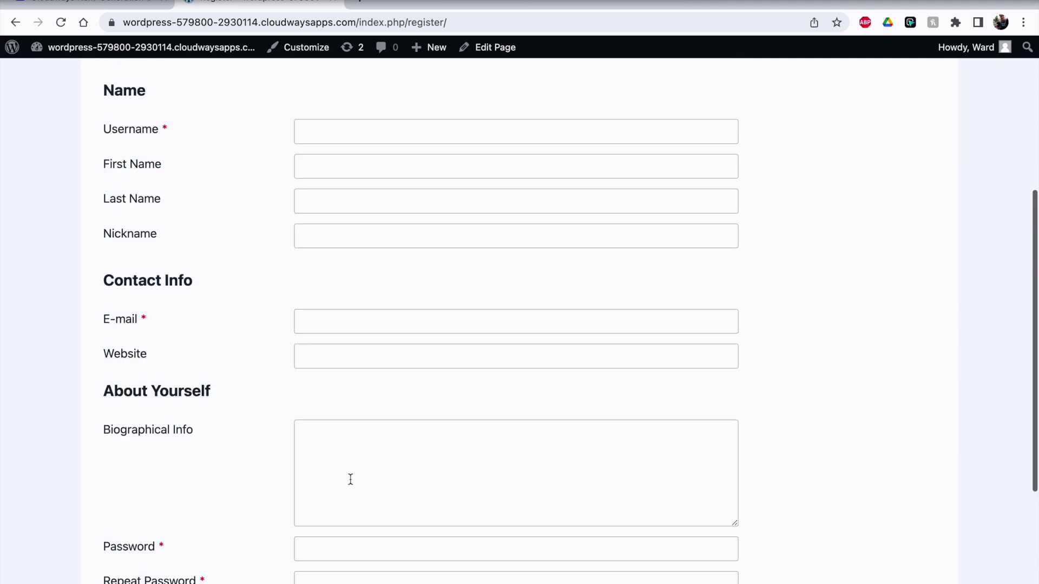
pyautogui.scroll(2, 351, 480)
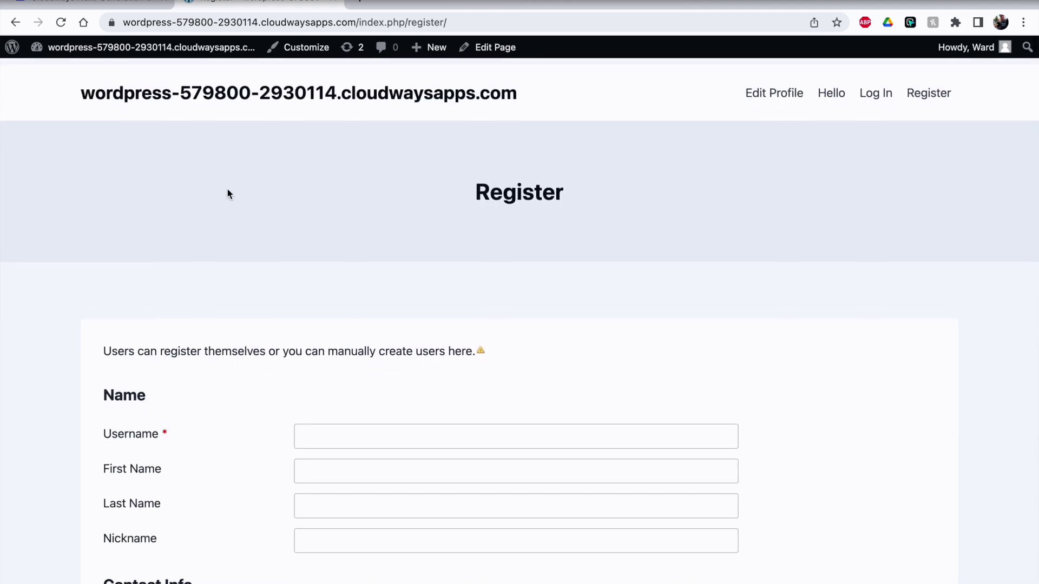
pyautogui.click(165, 49)
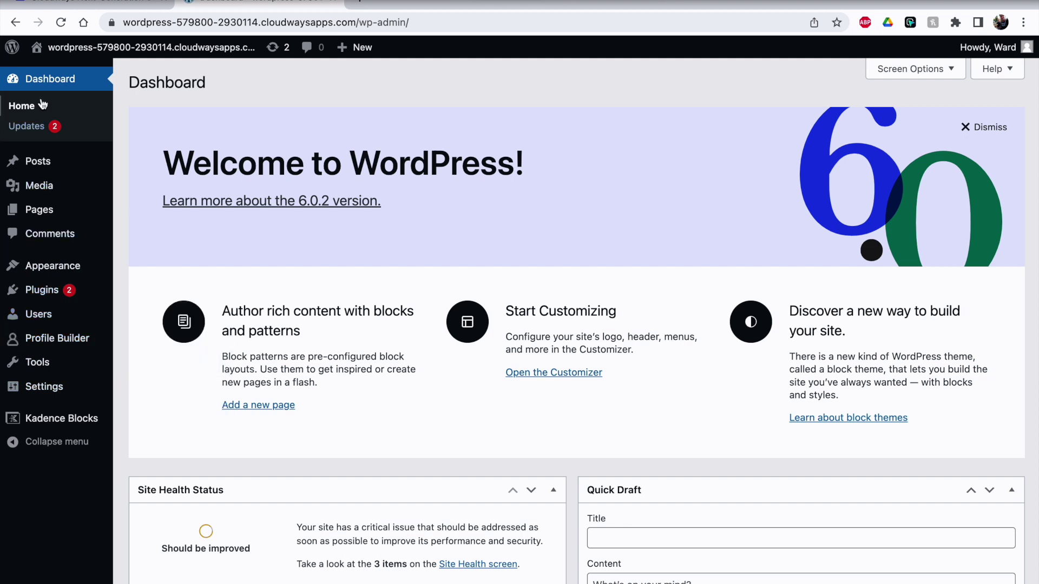
# Trash the Register page from the Pages list and go to the Profile Builder overview
pyautogui.moveTo(44, 185)
pyautogui.click(34, 209)
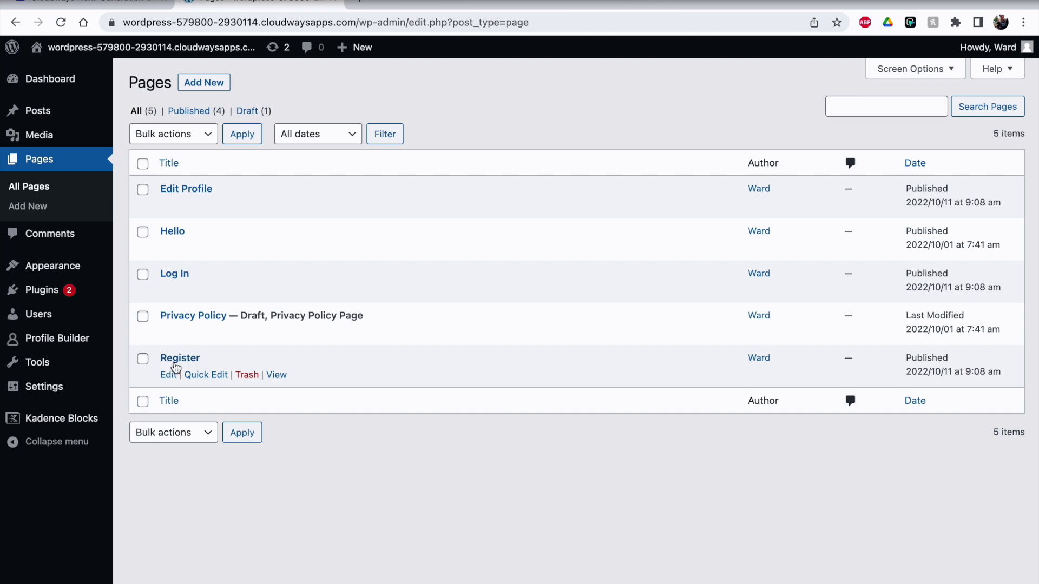
pyautogui.click(248, 375)
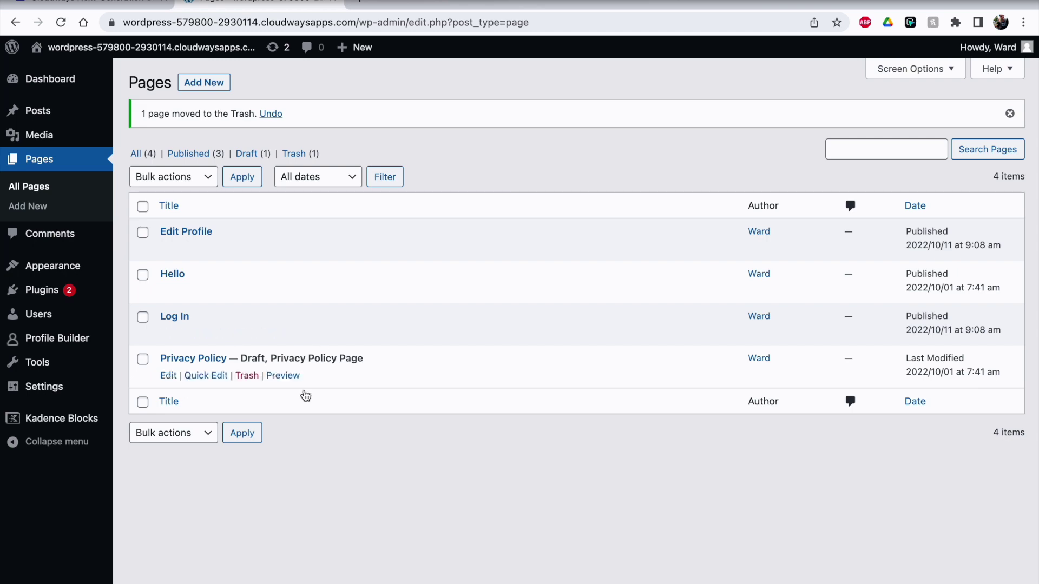
pyautogui.click(73, 340)
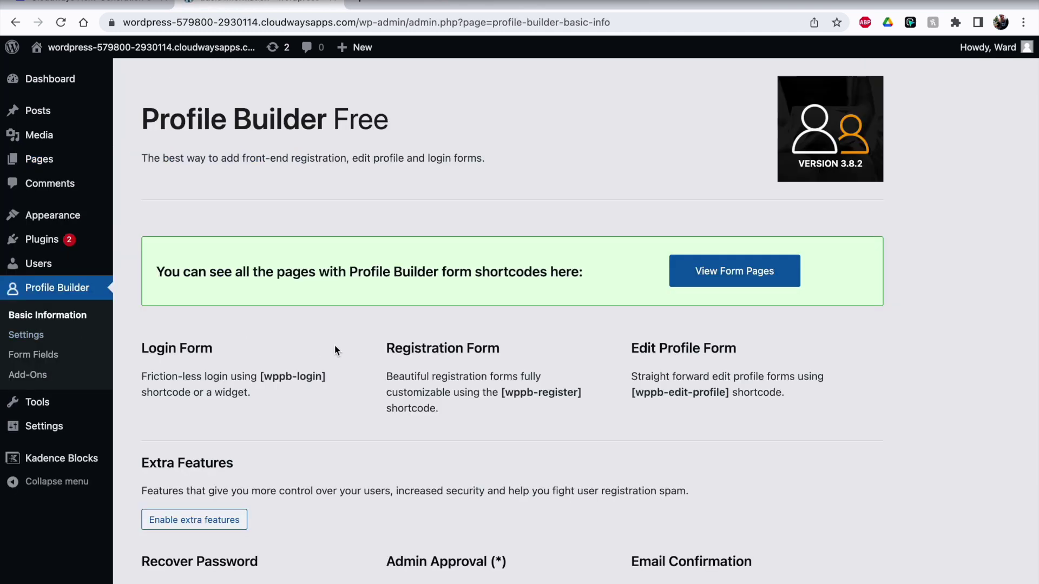
pyautogui.scroll(-3, 334, 345)
pyautogui.scroll(-3, 334, 346)
# In General Settings, try Automatically Log In on Yes, then set it back to No
pyautogui.click(58, 335)
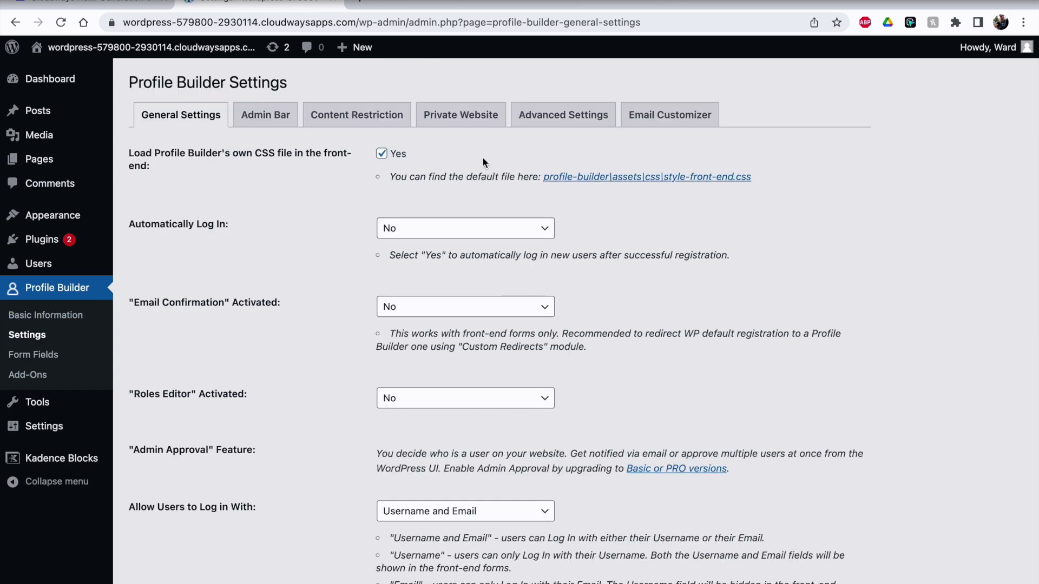
pyautogui.scroll(-5, 412, 351)
pyautogui.scroll(5, 412, 351)
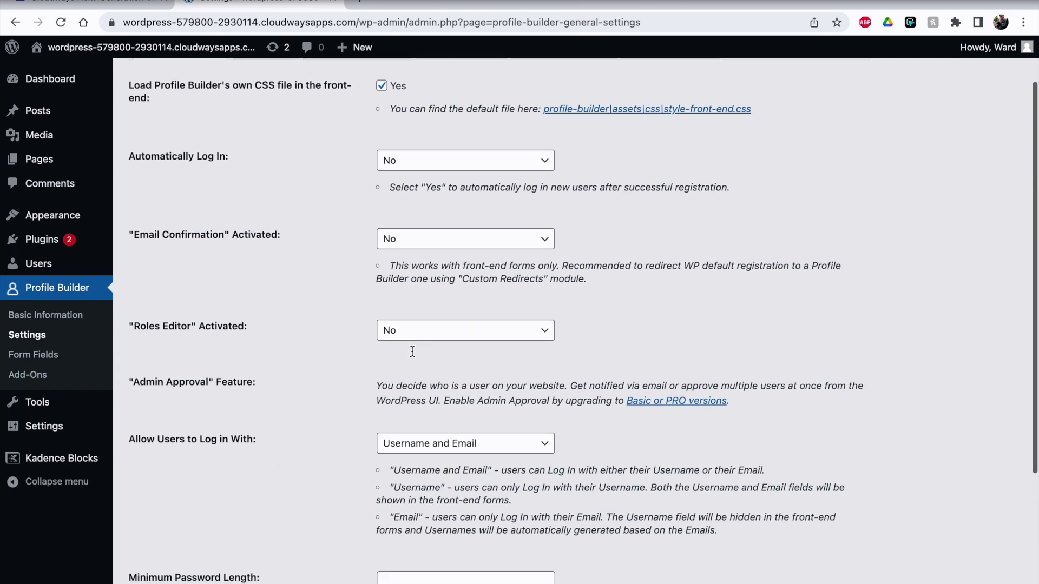
pyautogui.moveTo(169, 224); pyautogui.dragTo(242, 229)
pyautogui.click(242, 227)
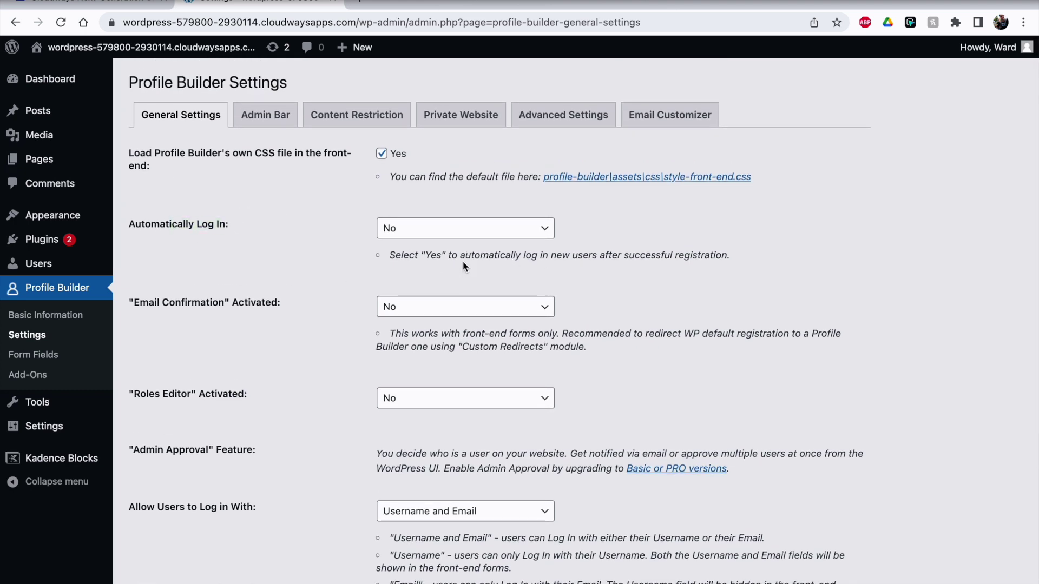
pyautogui.moveTo(489, 255); pyautogui.dragTo(595, 255)
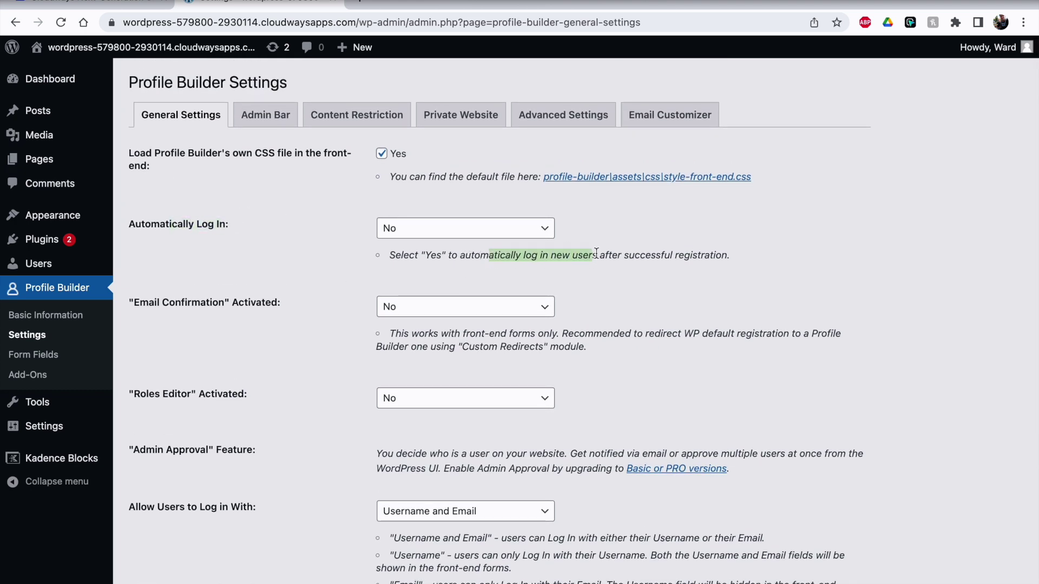
pyautogui.tripleClick(703, 255)
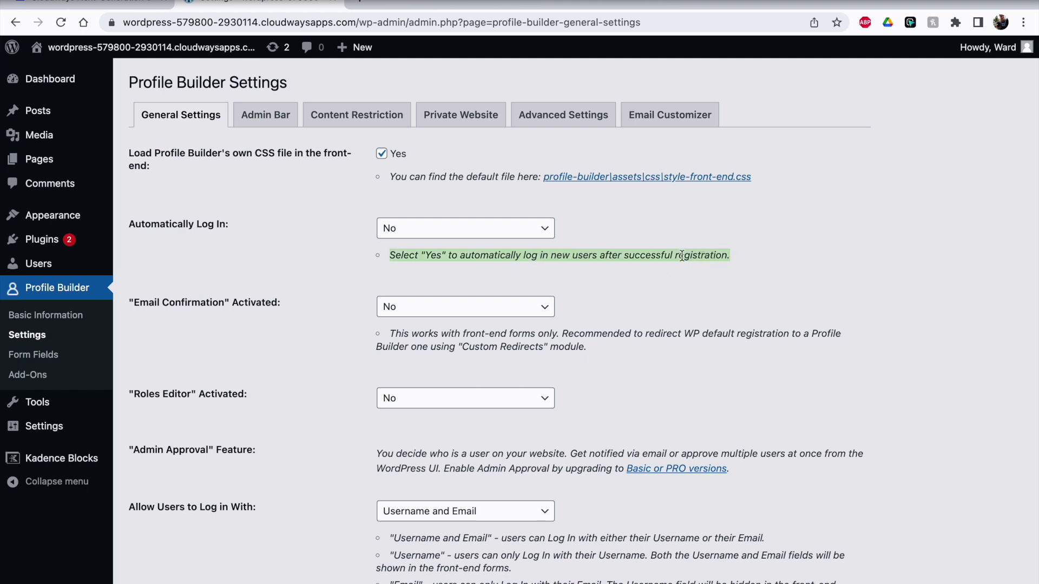
pyautogui.click(448, 227)
pyautogui.click(436, 215)
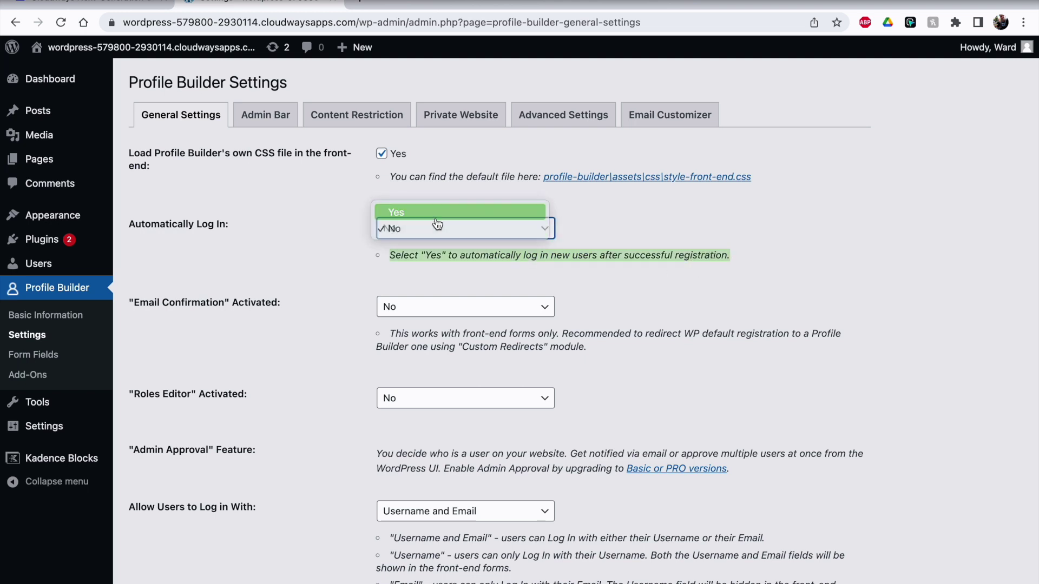
pyautogui.click(320, 232)
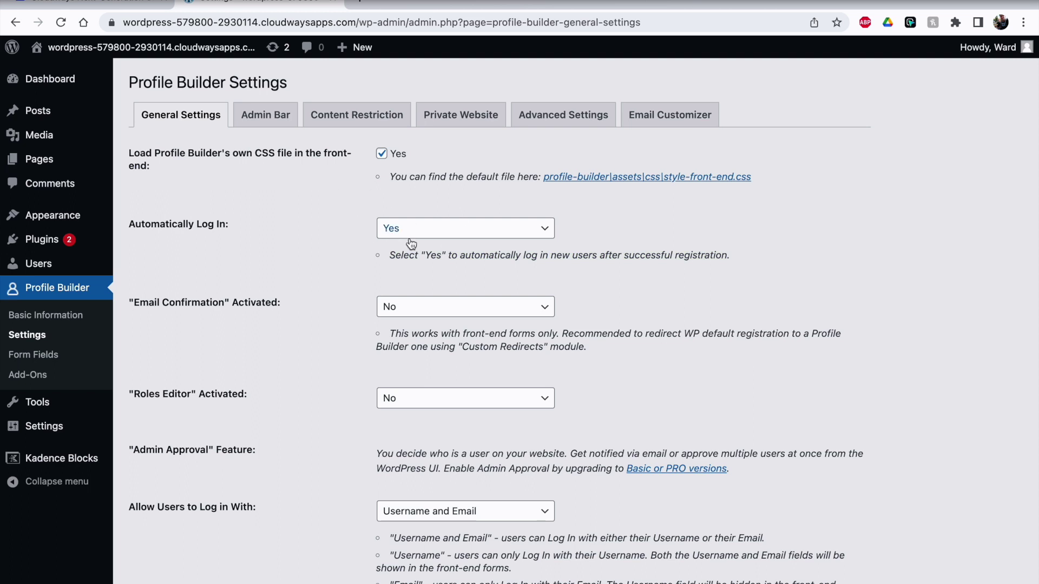
pyautogui.click(390, 230)
pyautogui.click(389, 241)
pyautogui.click(306, 229)
# Activate the Roles Editor and keep Username and Email as the login method
pyautogui.scroll(-3, 307, 244)
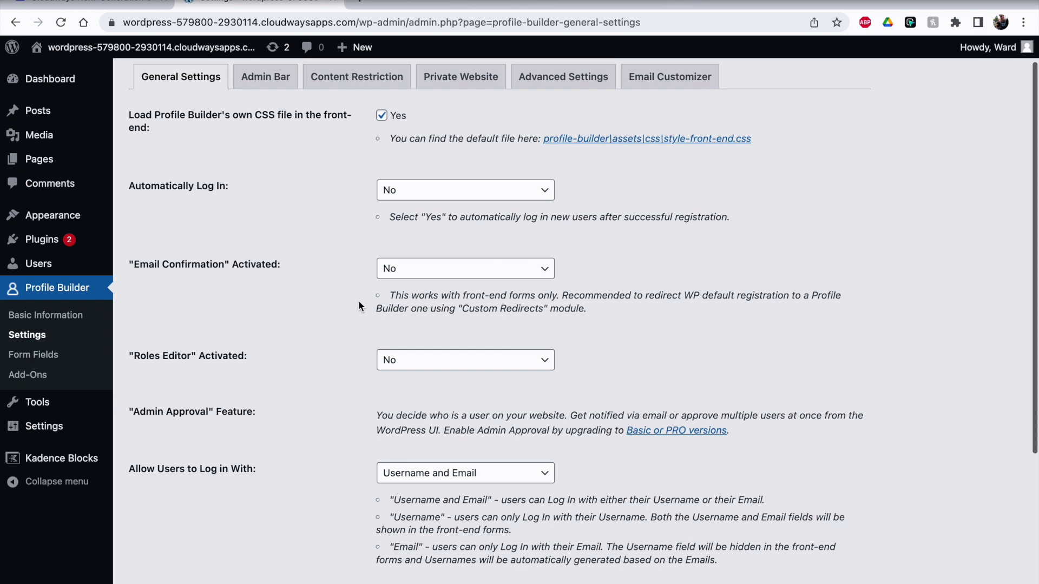
pyautogui.click(433, 327)
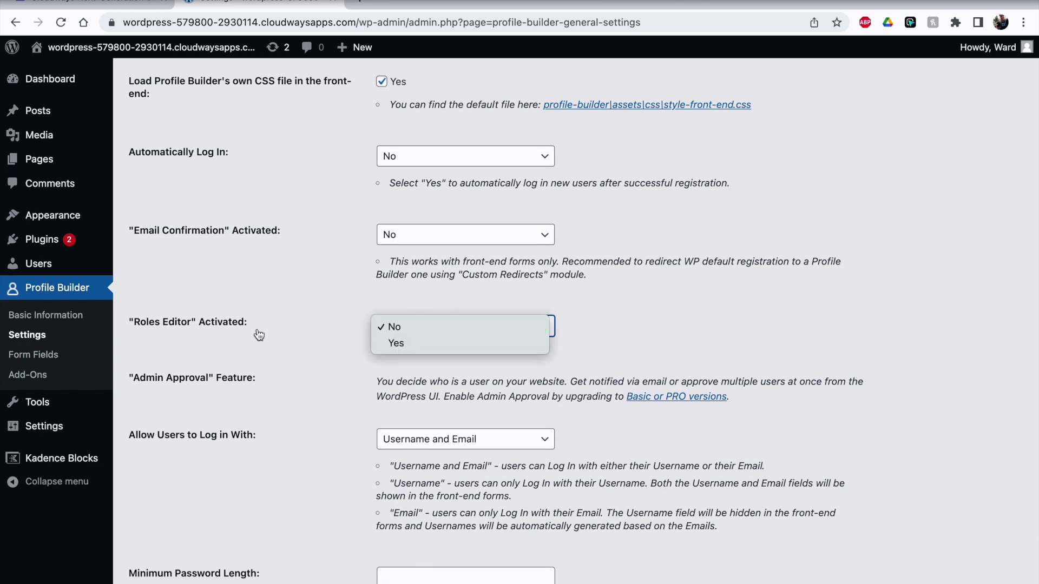
pyautogui.click(378, 344)
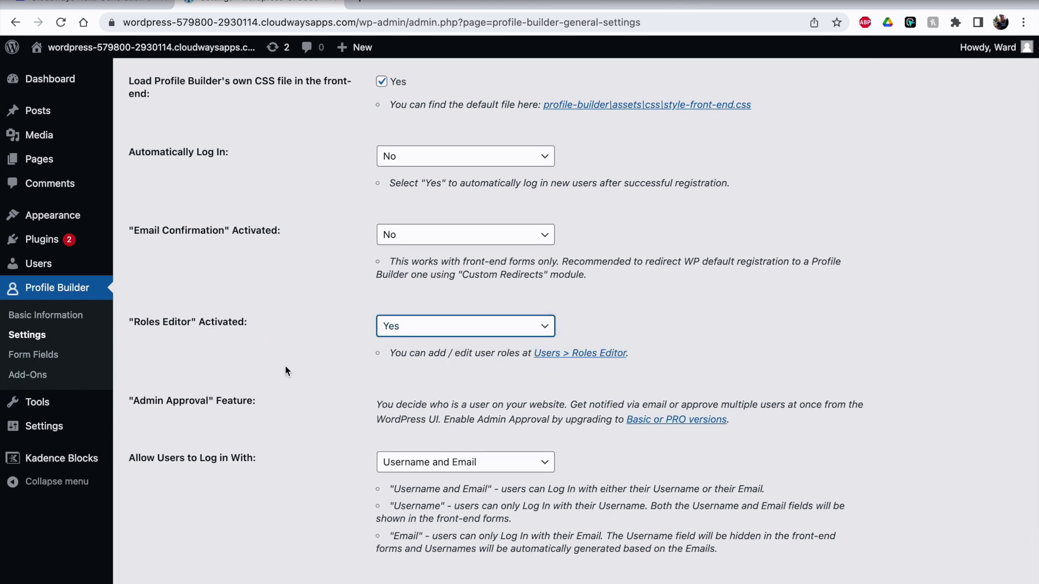
pyautogui.scroll(-4, 270, 331)
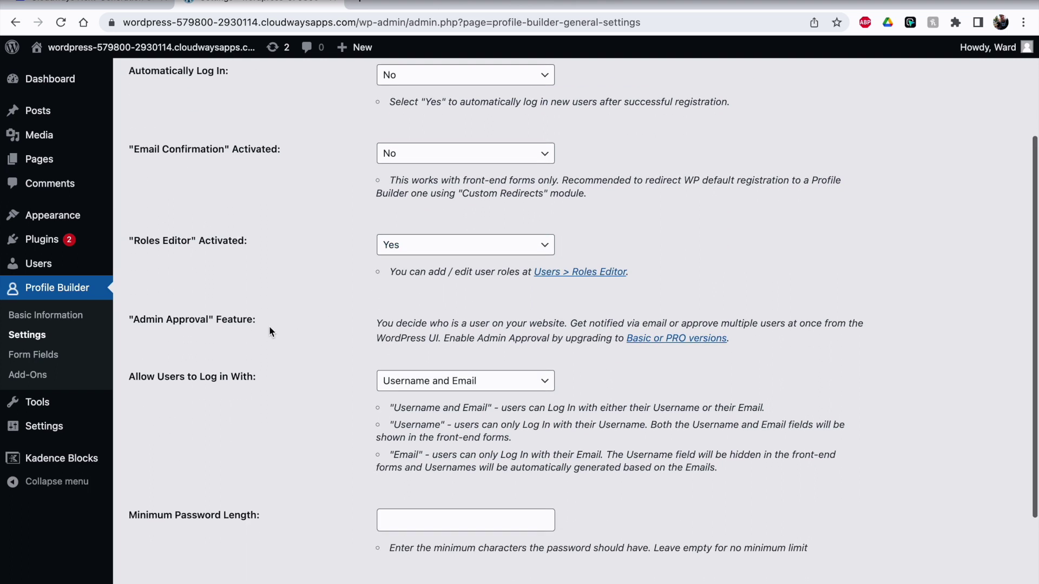
pyautogui.scroll(-3, 268, 325)
pyautogui.moveTo(180, 266); pyautogui.dragTo(259, 264)
pyautogui.click(367, 285)
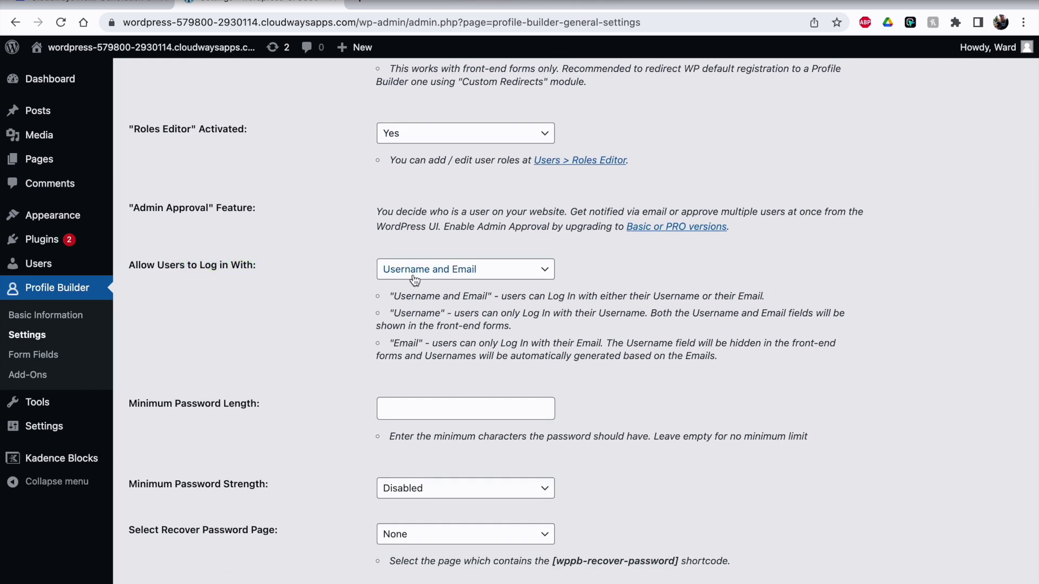
pyautogui.click(413, 275)
pyautogui.click(273, 239)
pyautogui.scroll(-2, 286, 314)
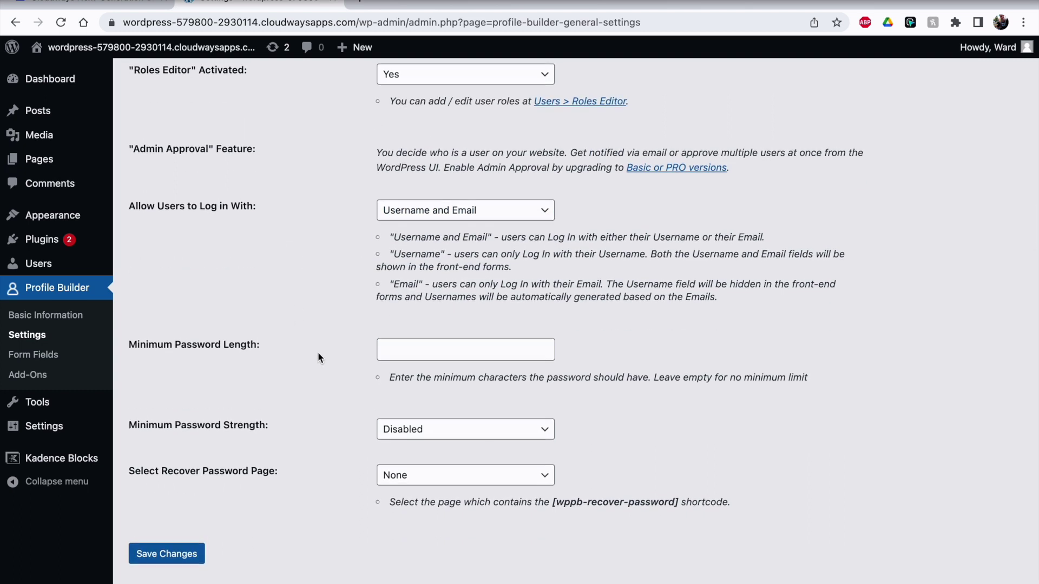
# Set minimum password length to 8, leave password strength Disabled, and save the settings
pyautogui.click(402, 351)
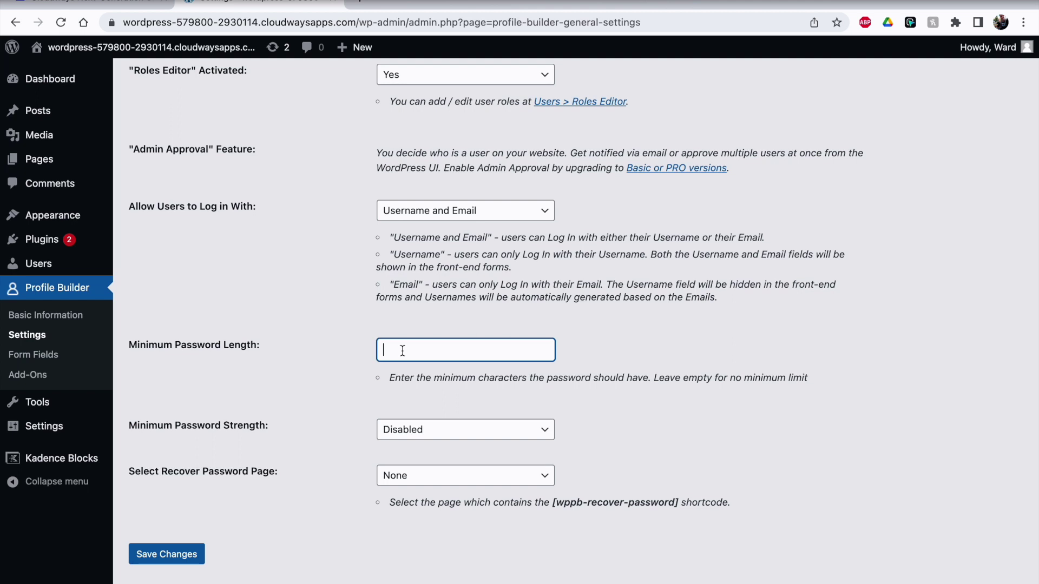
pyautogui.write('G8')
pyautogui.press('BackSpace')
pyautogui.press('BackSpace')
pyautogui.write('8')
pyautogui.click(364, 371)
pyautogui.scroll(-1, 271, 430)
pyautogui.click(405, 428)
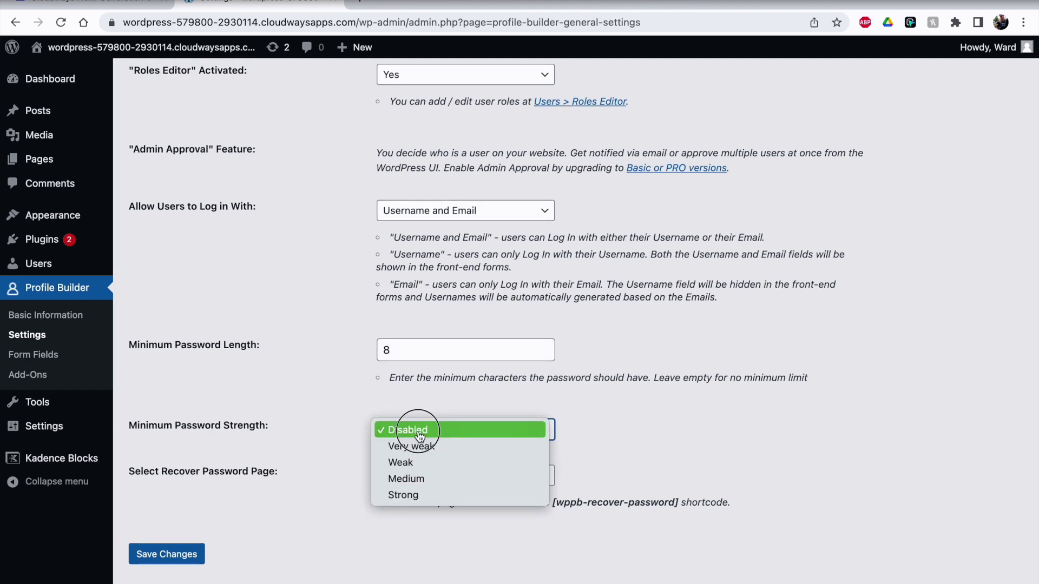
pyautogui.click(403, 494)
pyautogui.click(414, 429)
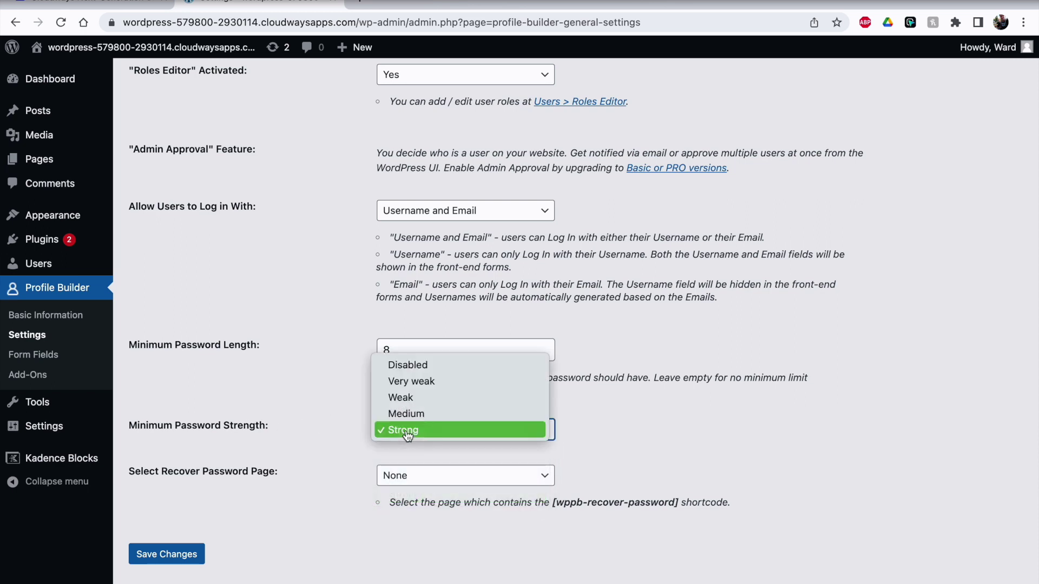
pyautogui.click(411, 361)
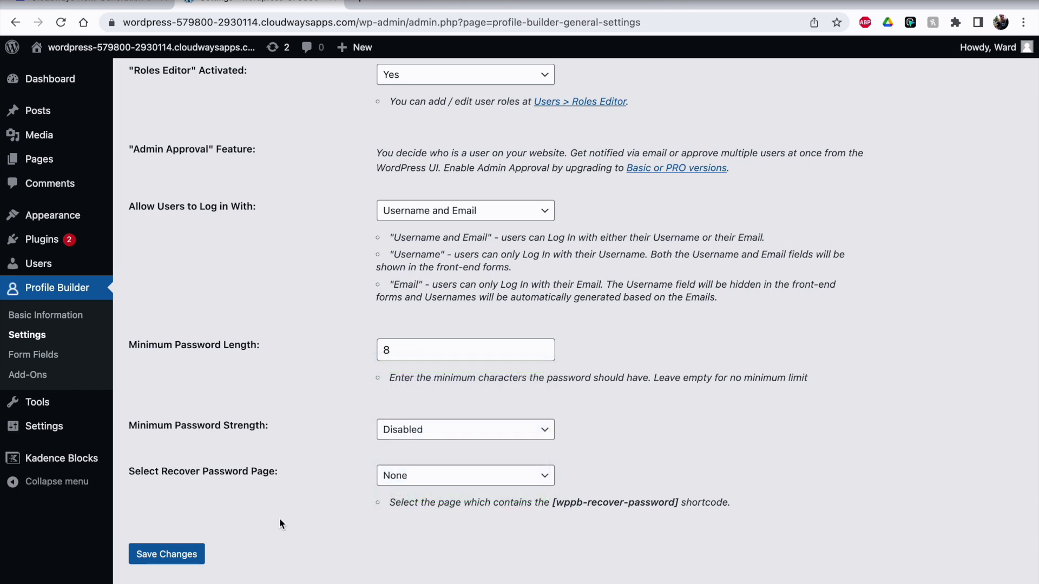
pyautogui.click(162, 554)
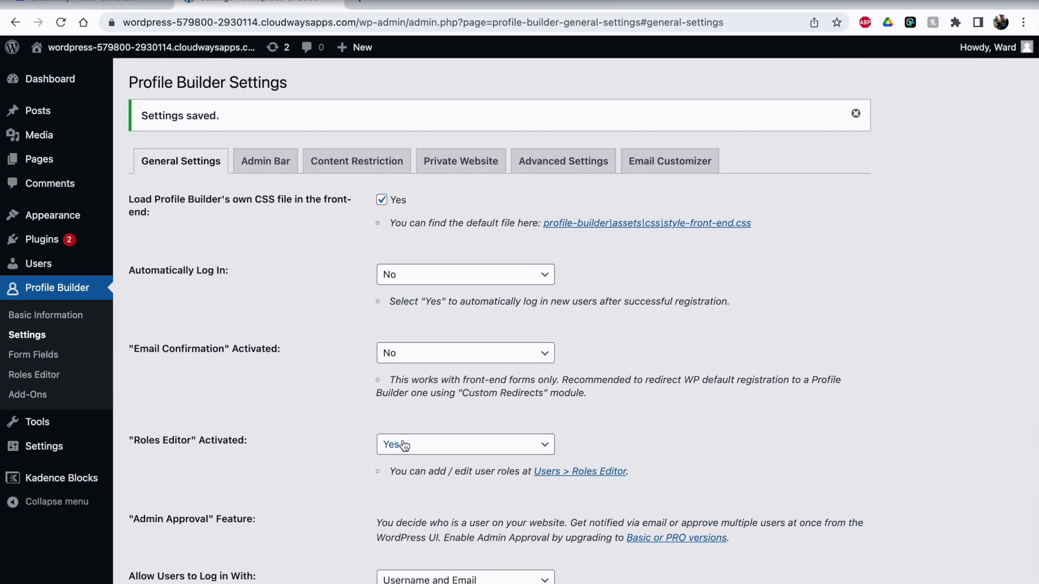
pyautogui.click(256, 169)
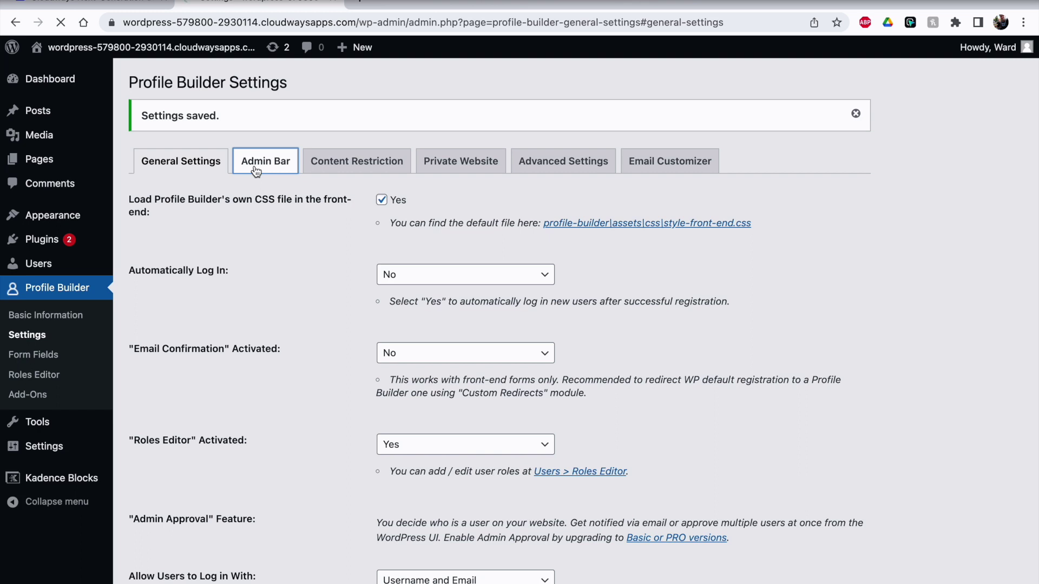
# Turn content restriction on and keep Message as the restriction type
pyautogui.moveTo(139, 204); pyautogui.dragTo(188, 318)
pyautogui.click(220, 321)
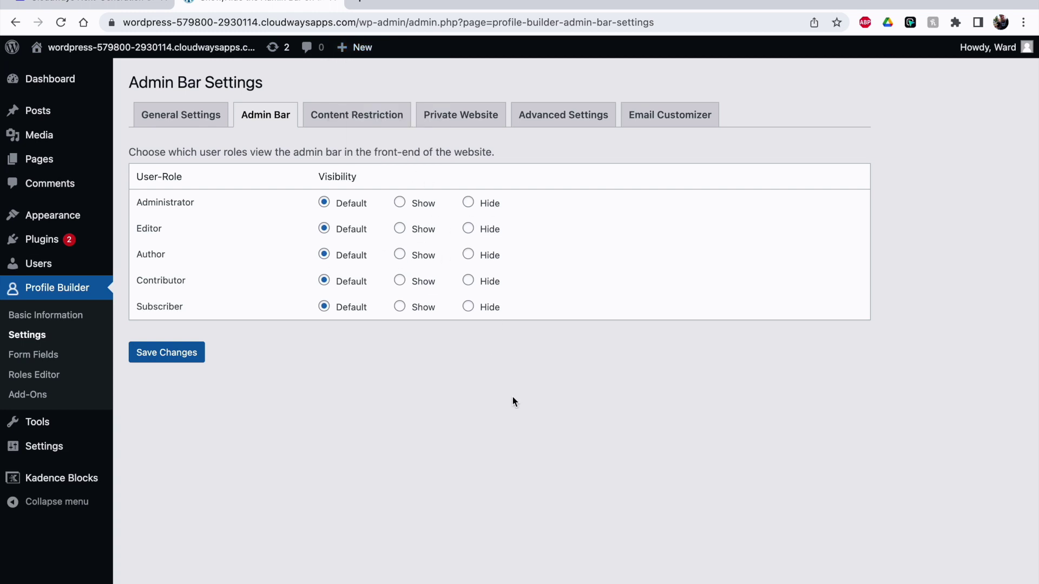
pyautogui.click(349, 125)
pyautogui.click(263, 166)
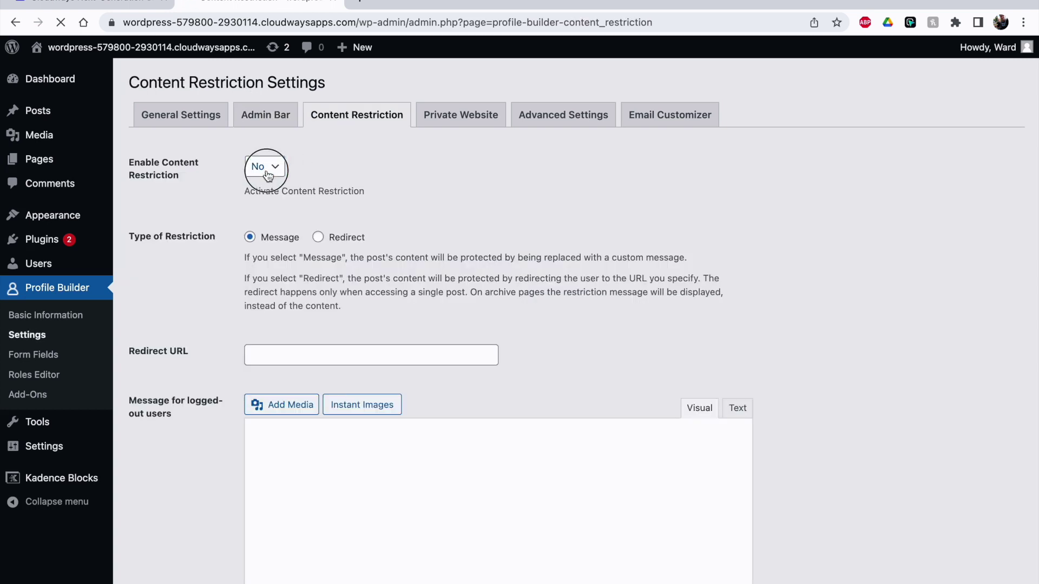
pyautogui.click(263, 184)
pyautogui.click(364, 168)
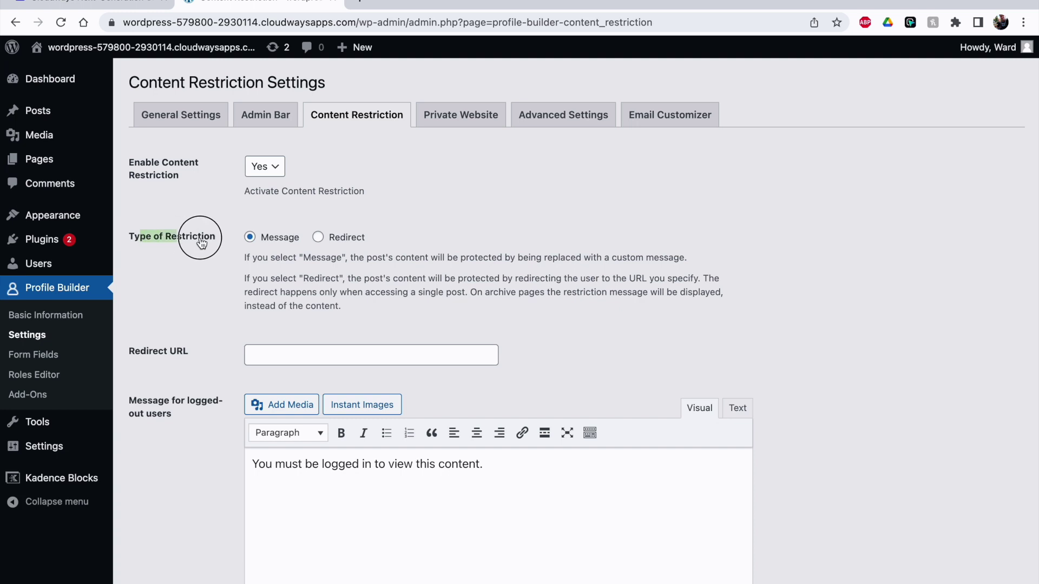
pyautogui.click(334, 238)
pyautogui.click(273, 241)
pyautogui.scroll(-5, 286, 219)
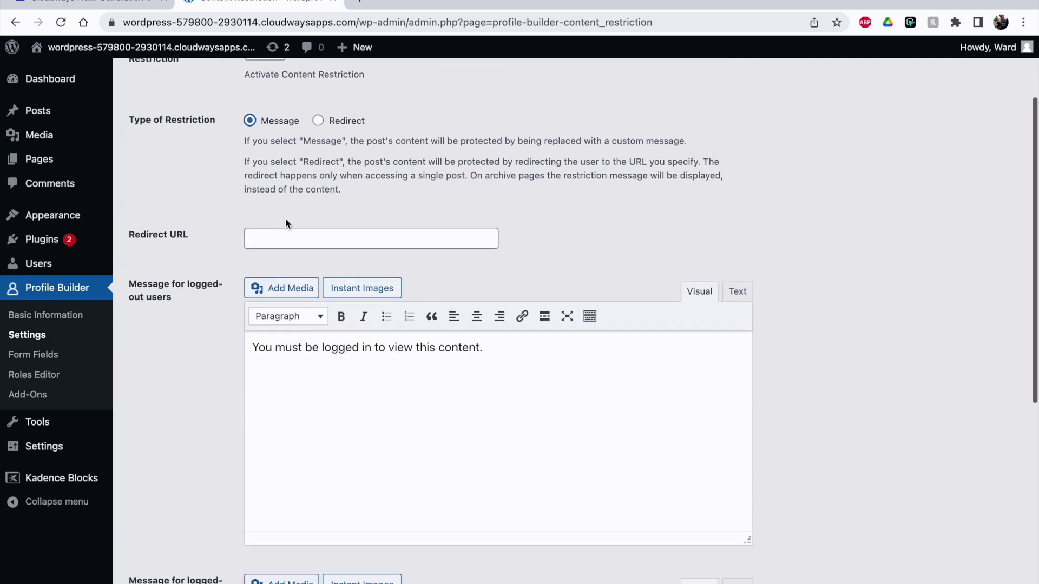
pyautogui.click(360, 319)
# Set Enable Content Restriction back to Yes and save the content restriction settings
pyautogui.scroll(-1, 361, 318)
pyautogui.scroll(-10, 371, 574)
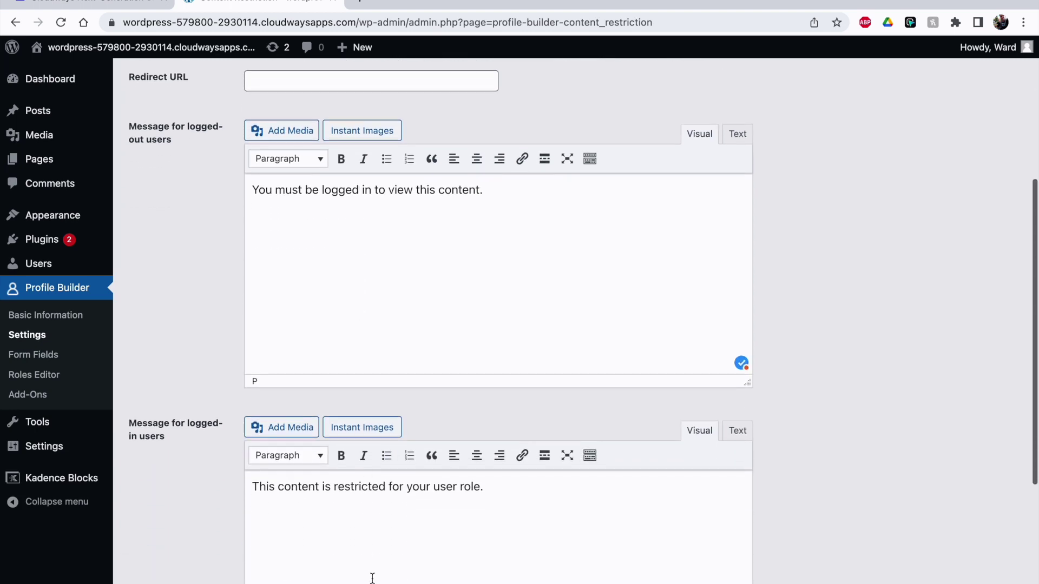
pyautogui.scroll(8, 374, 572)
pyautogui.scroll(7, 397, 325)
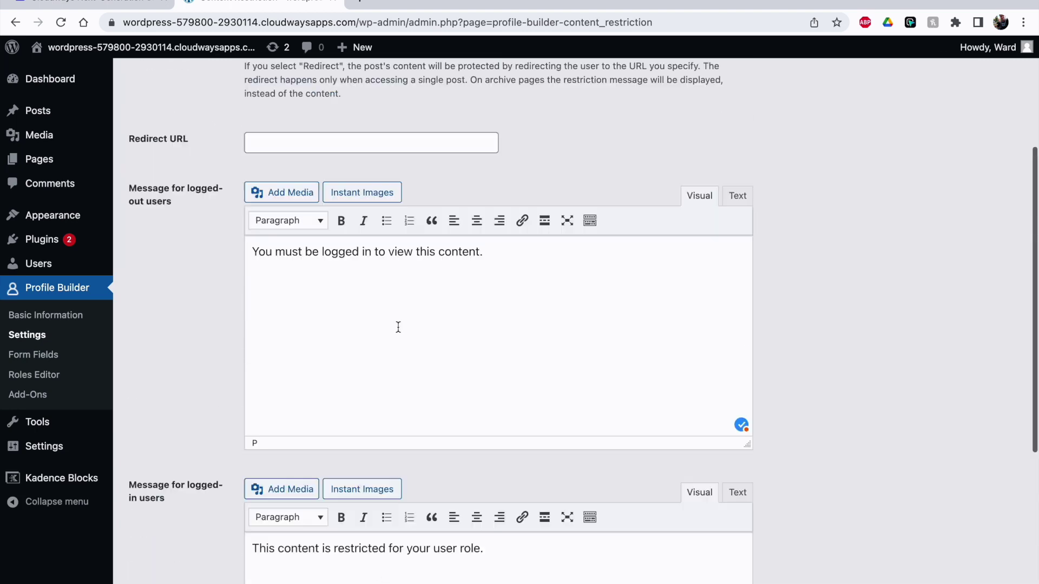
pyautogui.click(460, 179)
pyautogui.click(357, 161)
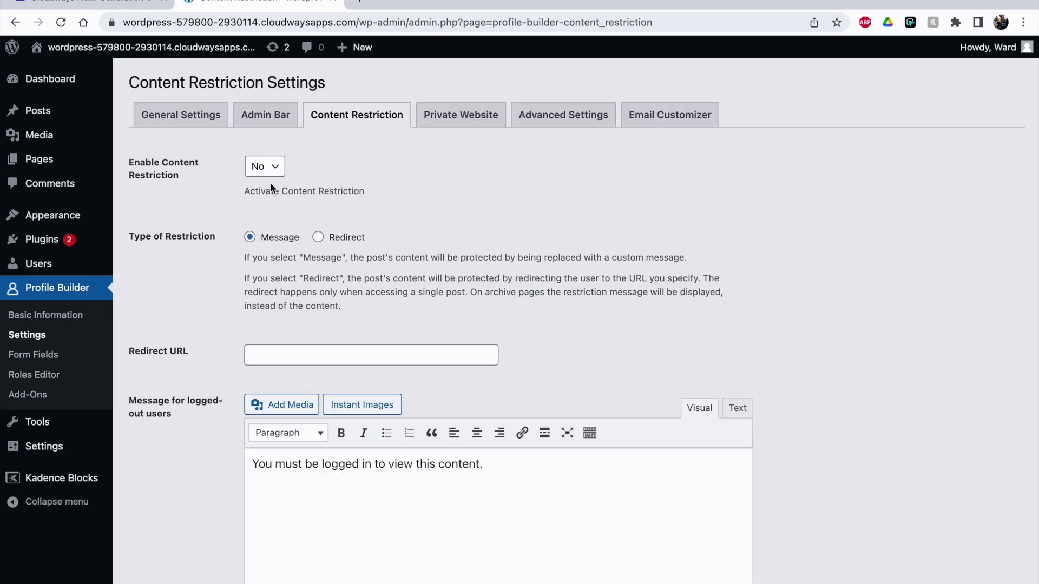
pyautogui.click(265, 168)
pyautogui.click(262, 178)
pyautogui.scroll(-10, 187, 212)
pyautogui.click(168, 557)
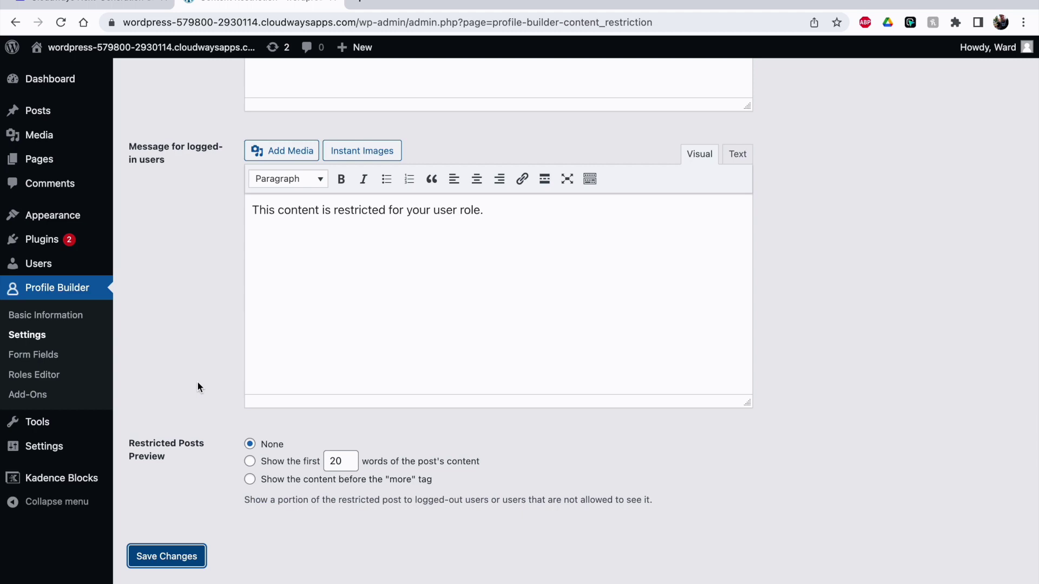
# Open the Roles Editor from the General Settings page
pyautogui.click(173, 156)
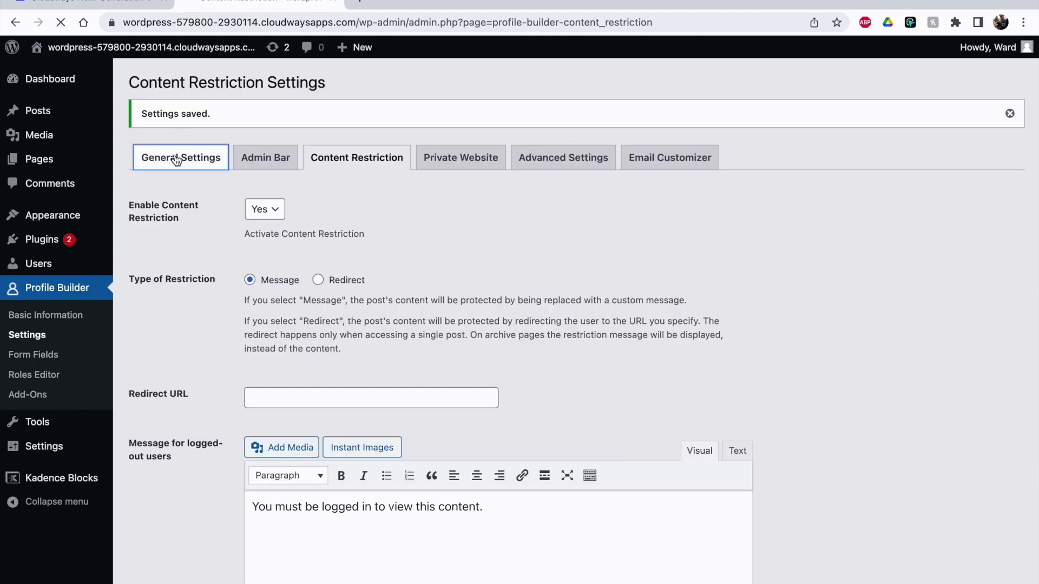
pyautogui.scroll(-3, 255, 255)
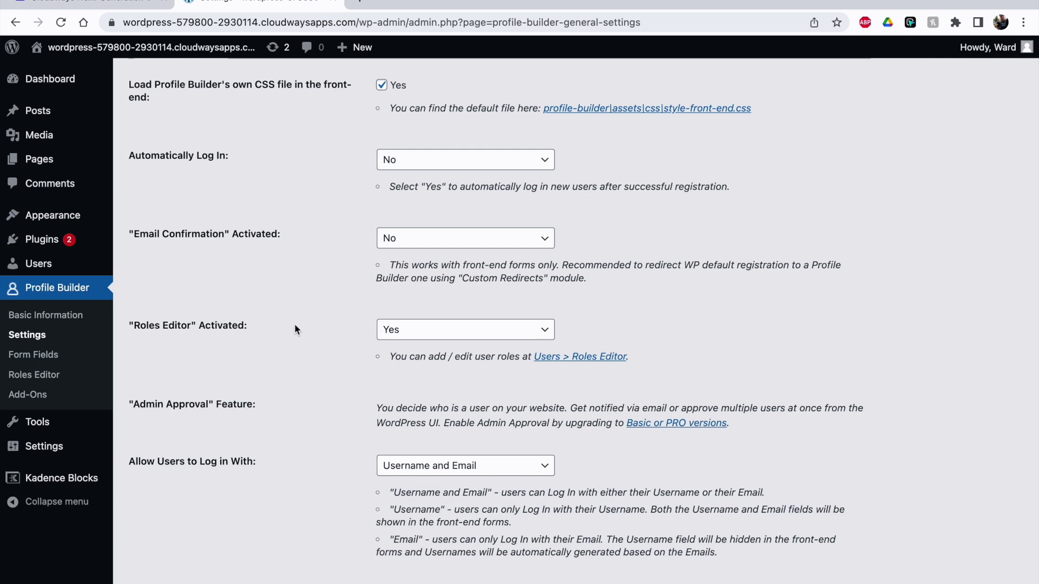
pyautogui.click(606, 357)
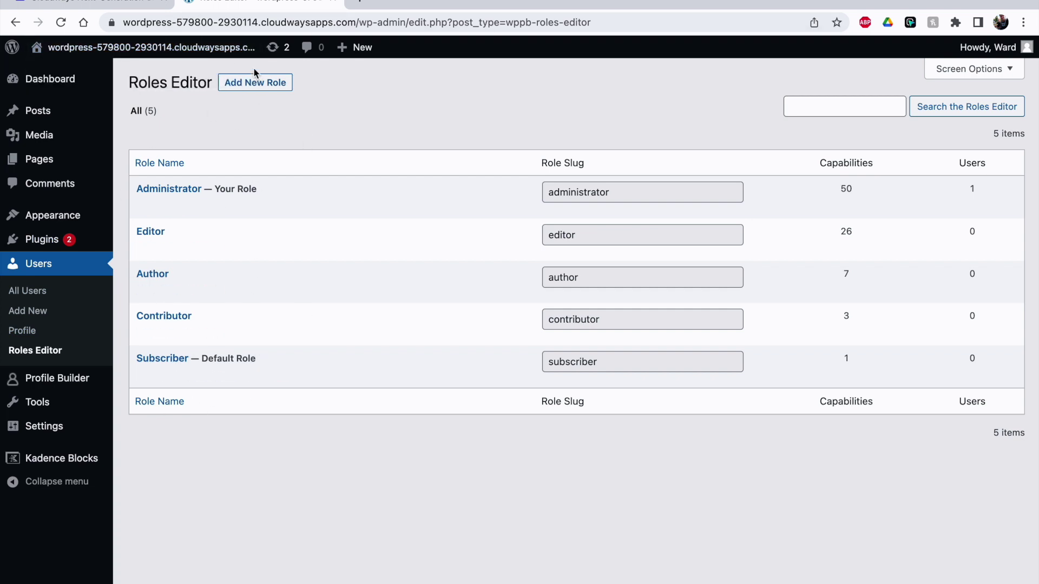
# Create and publish a 'Student level one' role with only the read capability
pyautogui.click(258, 84)
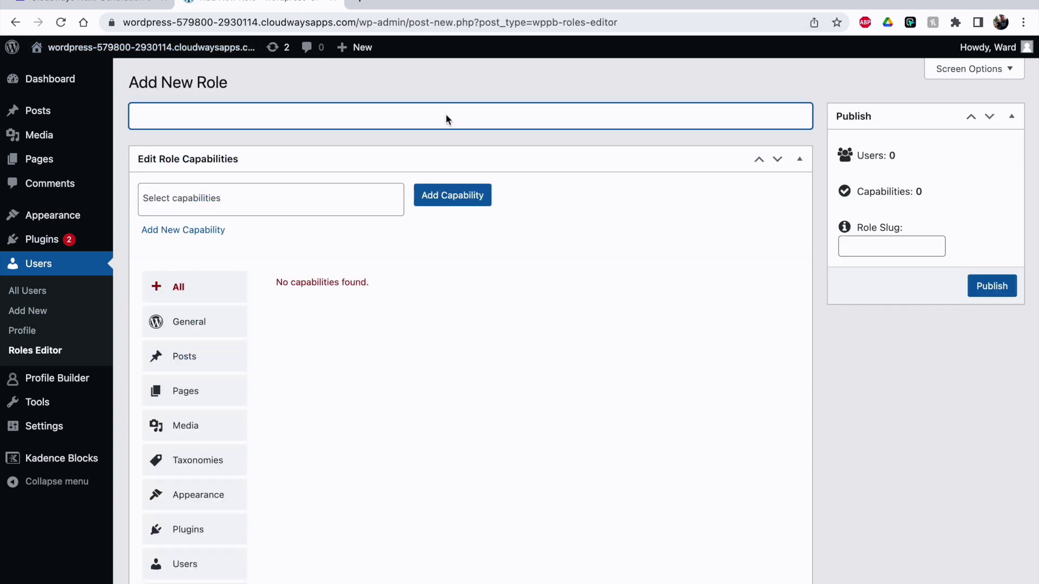
pyautogui.write('Student level one')
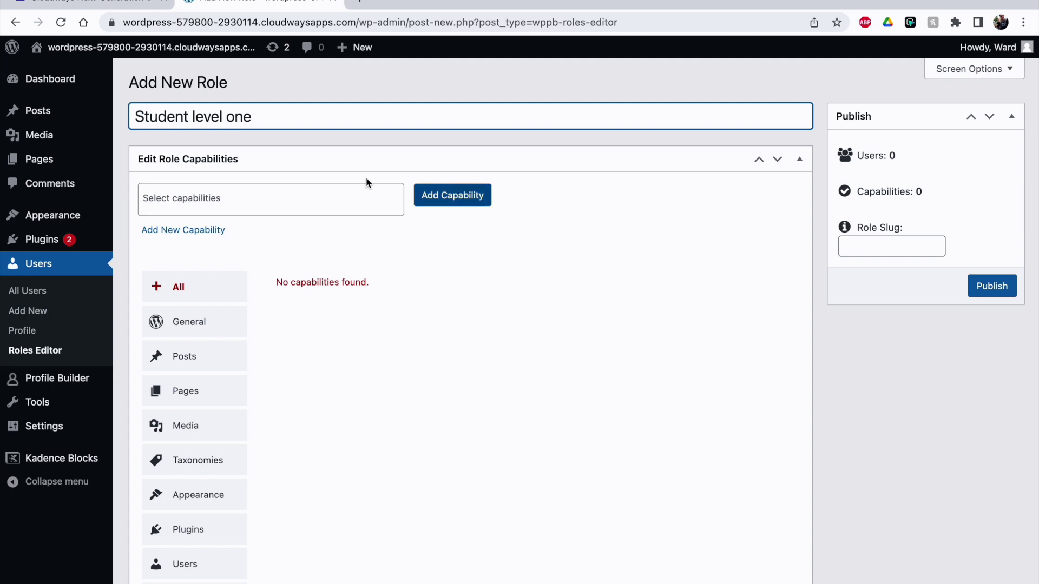
pyautogui.click(267, 190)
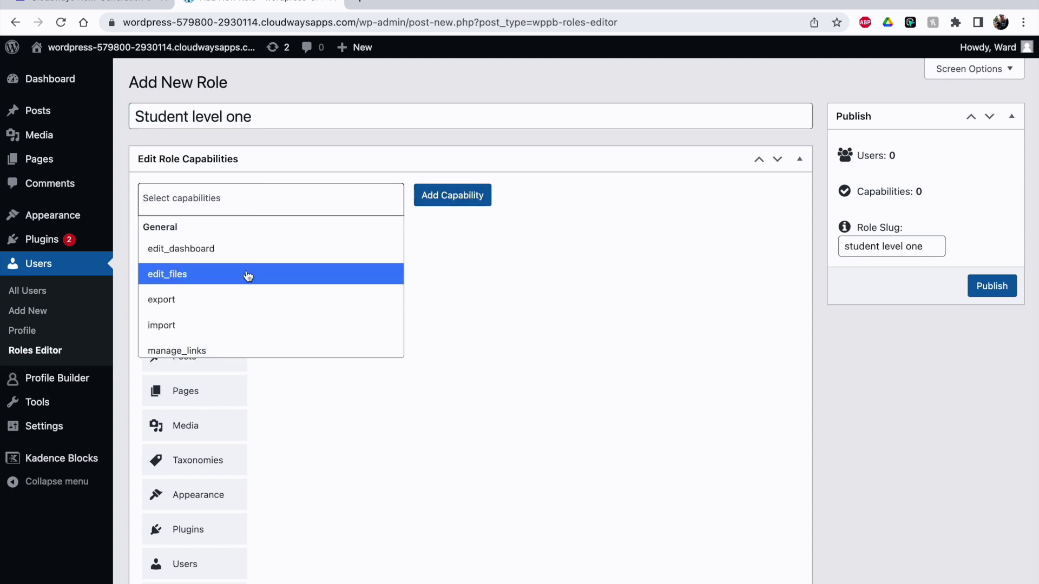
pyautogui.scroll(-1, 209, 325)
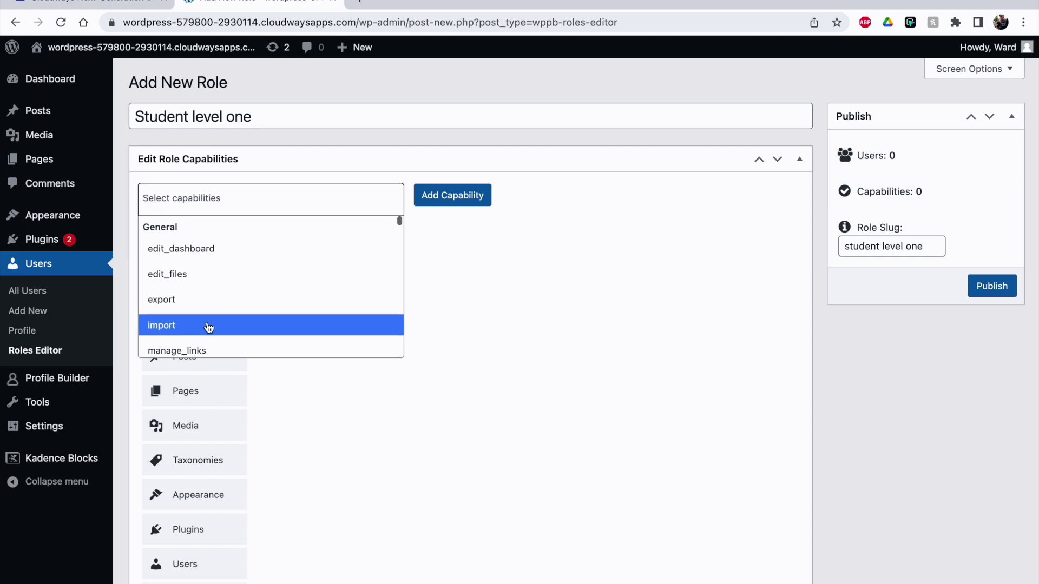
pyautogui.scroll(1, 200, 292)
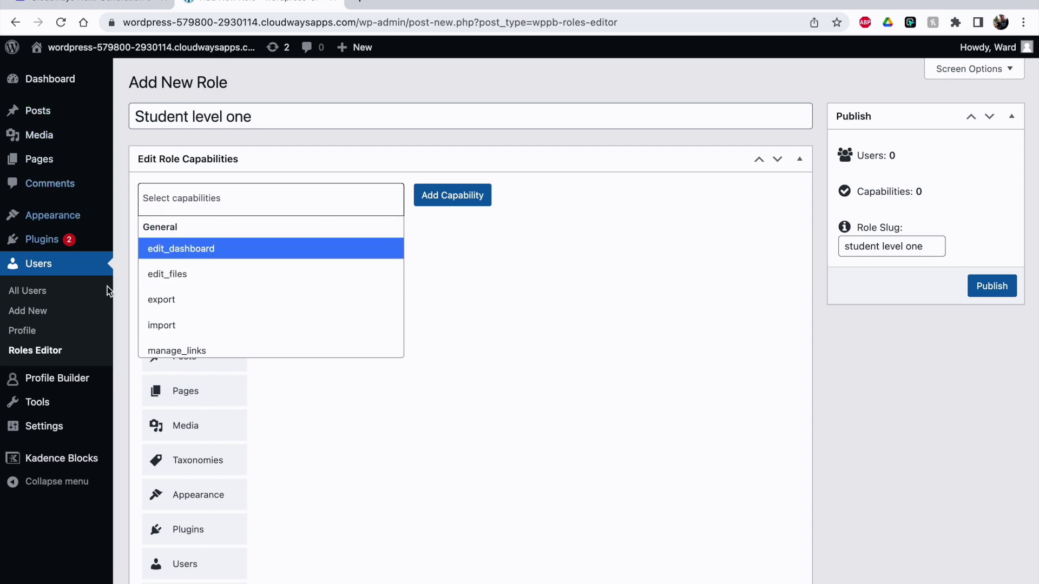
pyautogui.scroll(-1, 162, 281)
pyautogui.scroll(-3, 165, 295)
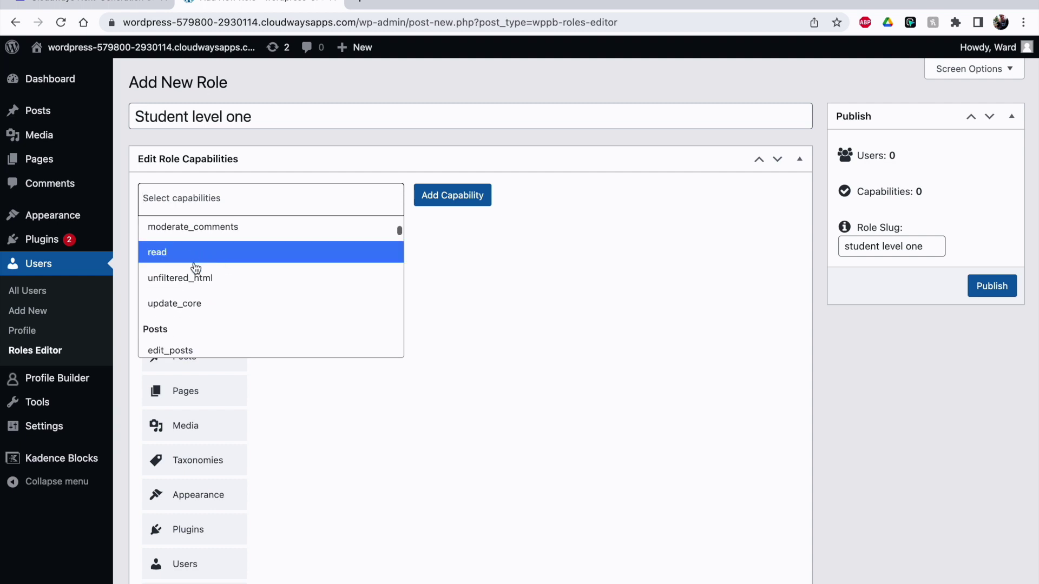
pyautogui.click(182, 253)
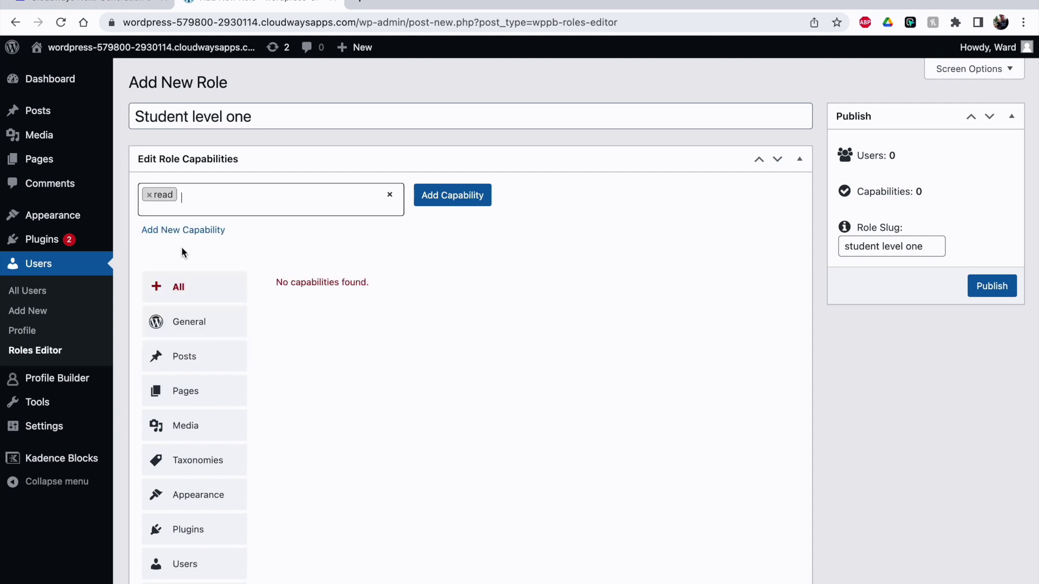
pyautogui.click(387, 335)
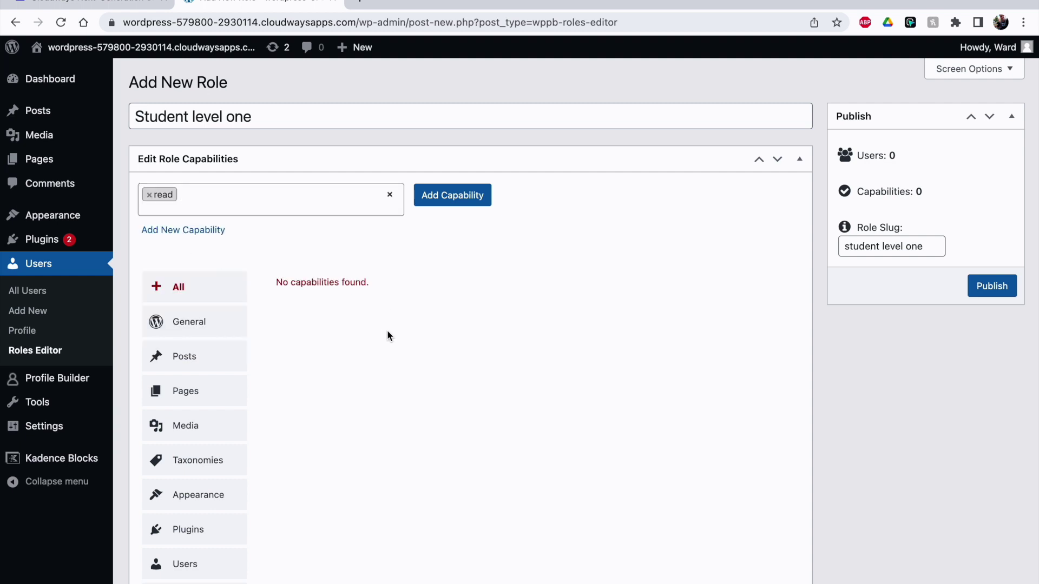
pyautogui.click(469, 210)
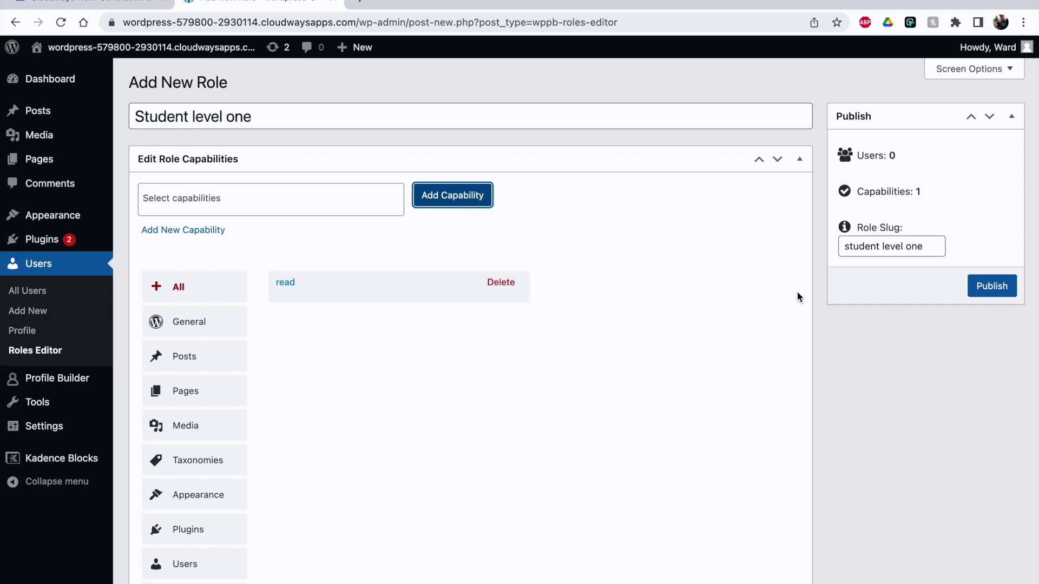
pyautogui.click(994, 287)
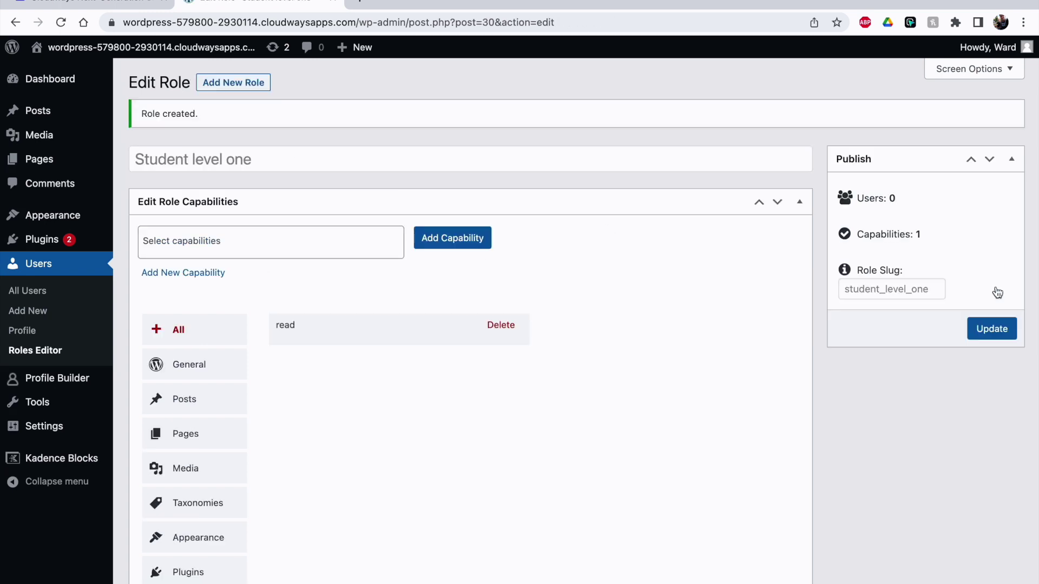
pyautogui.click(255, 83)
pyautogui.write('Stu')
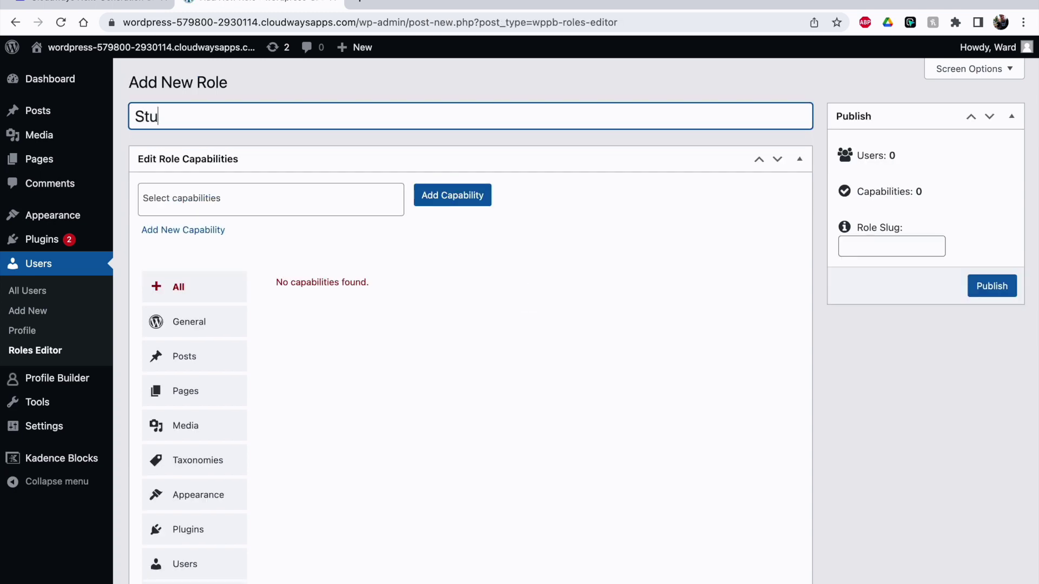
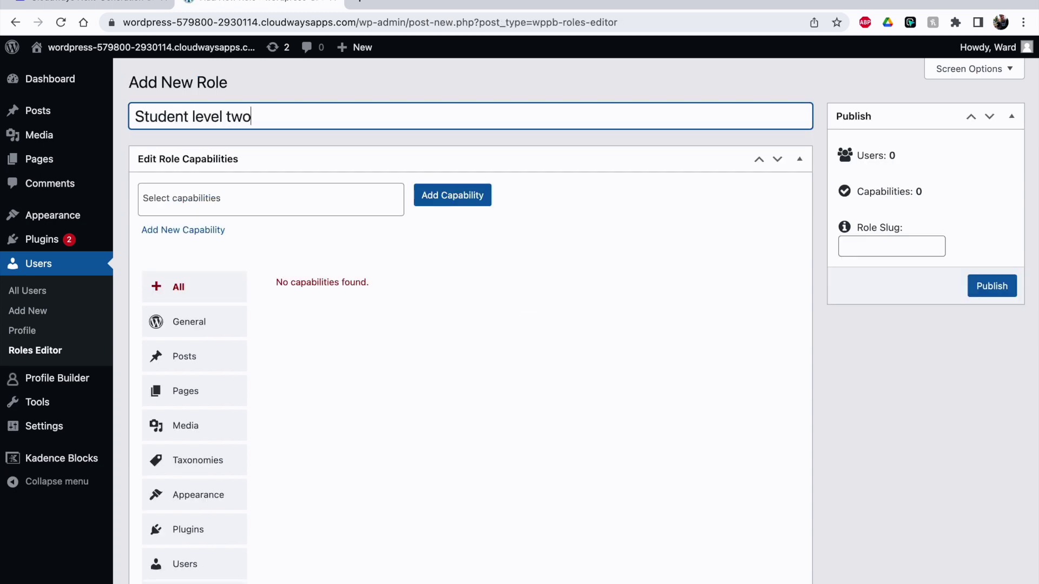
pyautogui.click(258, 192)
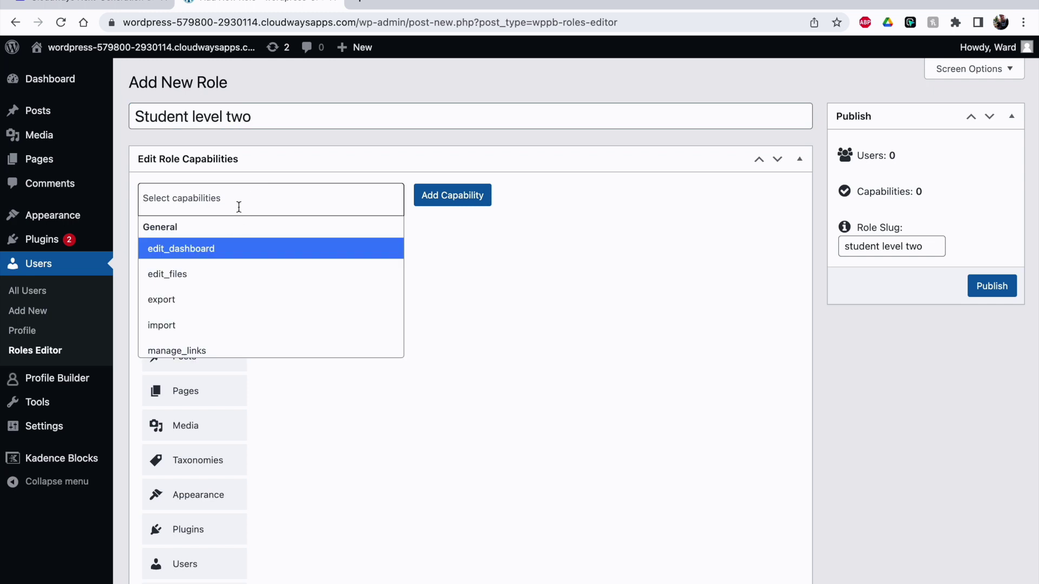
pyautogui.write('re')
pyautogui.click(206, 253)
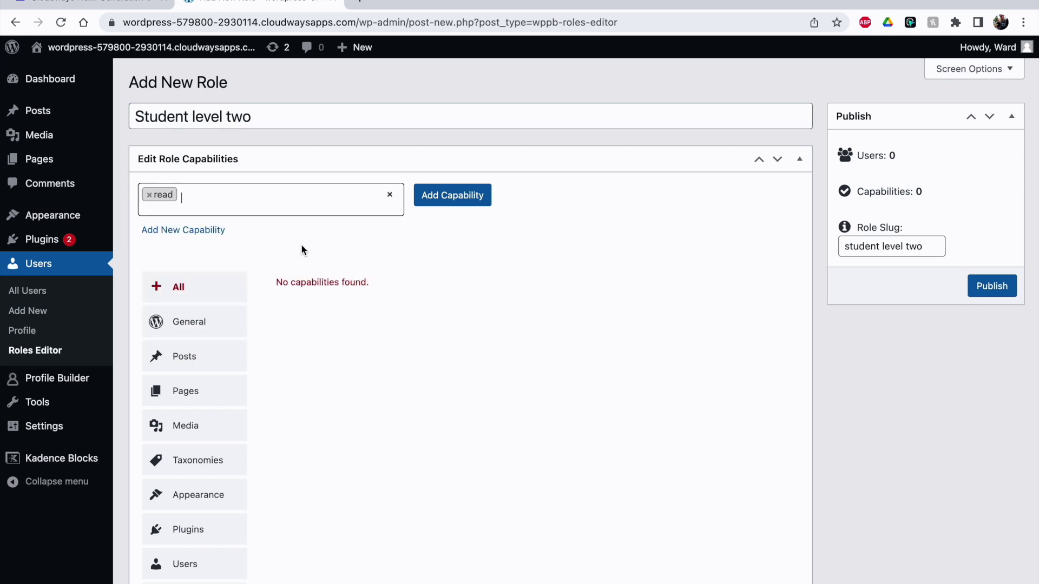
pyautogui.click(475, 199)
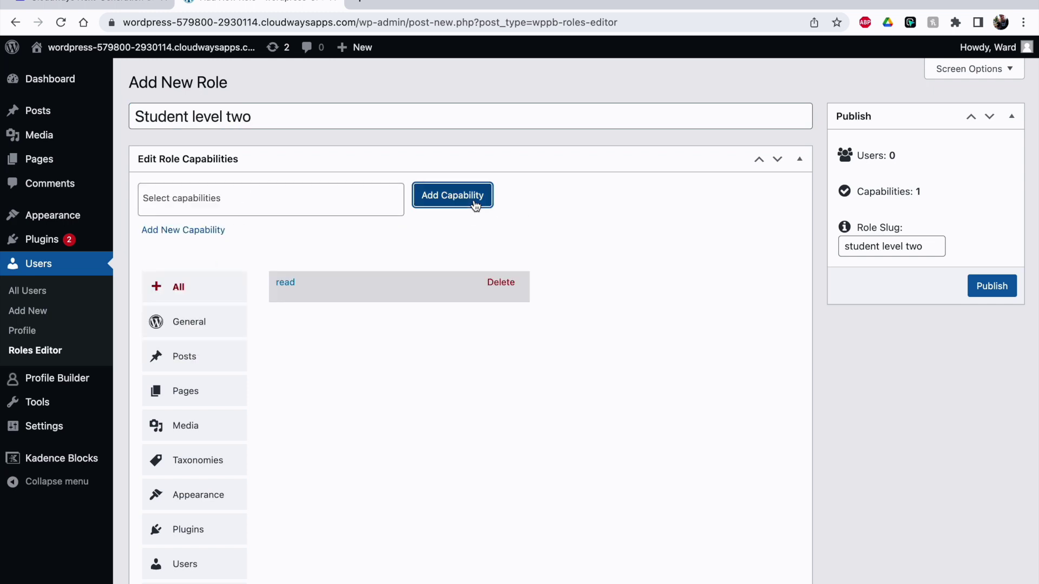
pyautogui.click(990, 292)
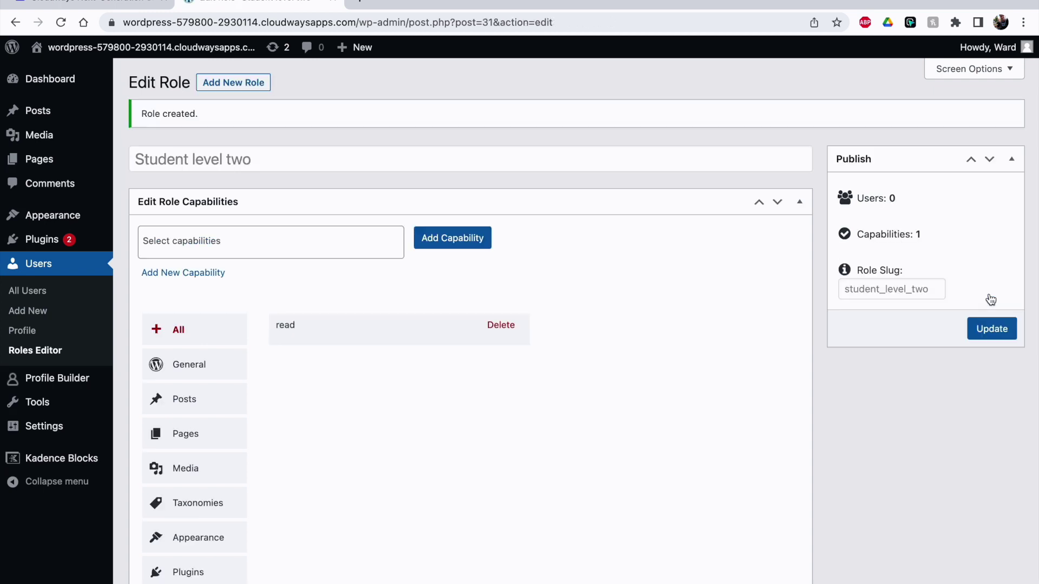
pyautogui.click(26, 292)
# Check the Subscriber and Student level role boxes on Add New User, then open All Posts
pyautogui.click(23, 317)
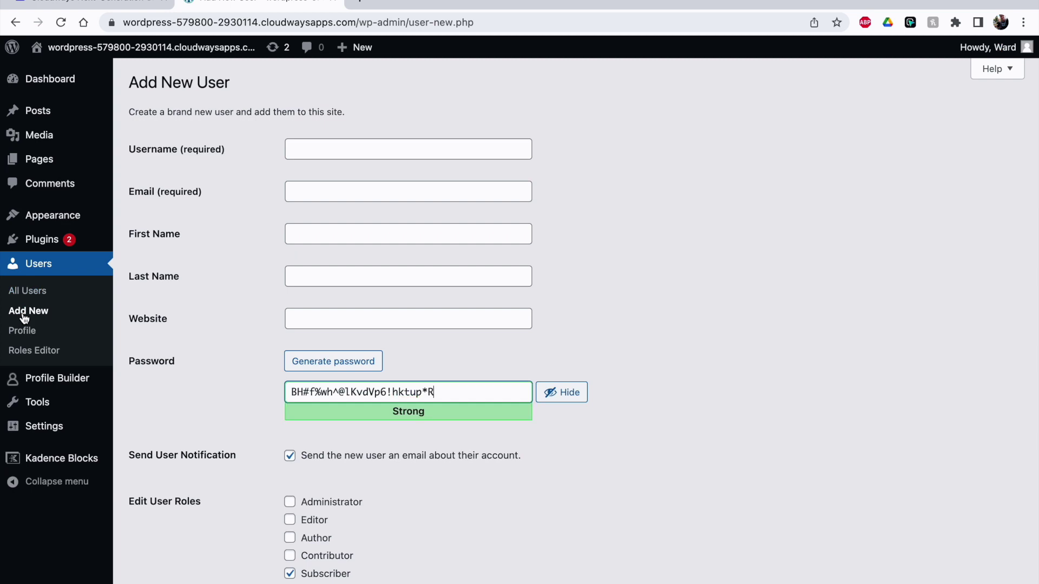
pyautogui.scroll(-2, 239, 295)
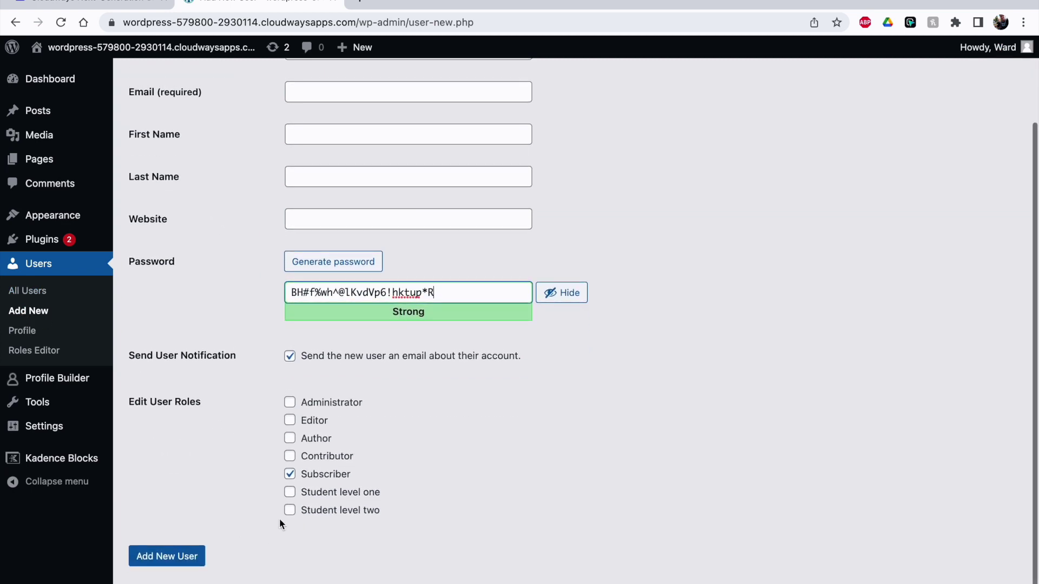
pyautogui.click(289, 491)
pyautogui.click(289, 511)
pyautogui.click(289, 510)
pyautogui.click(290, 492)
pyautogui.click(290, 474)
pyautogui.scroll(2, 217, 504)
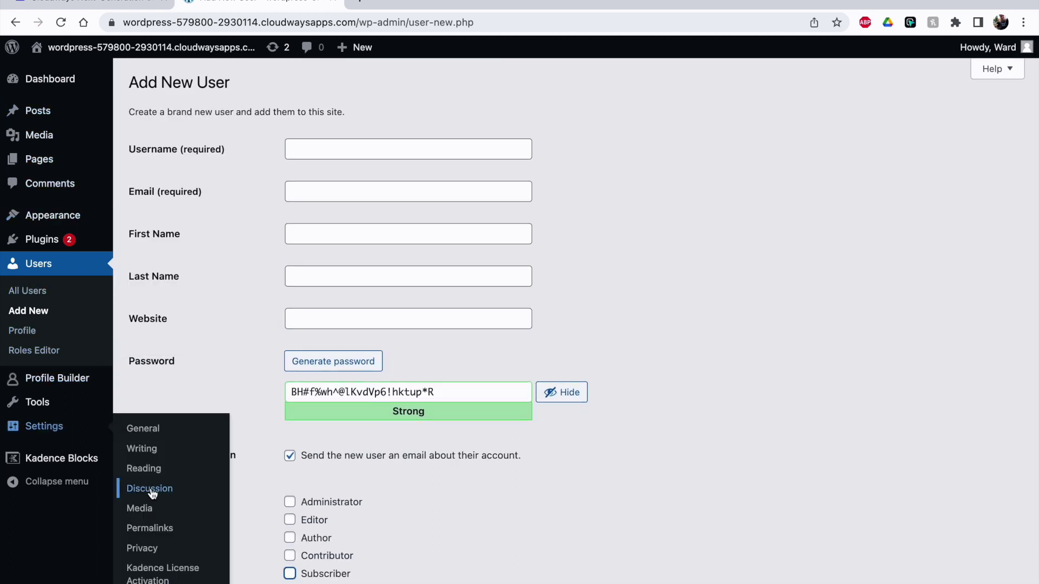
pyautogui.click(44, 111)
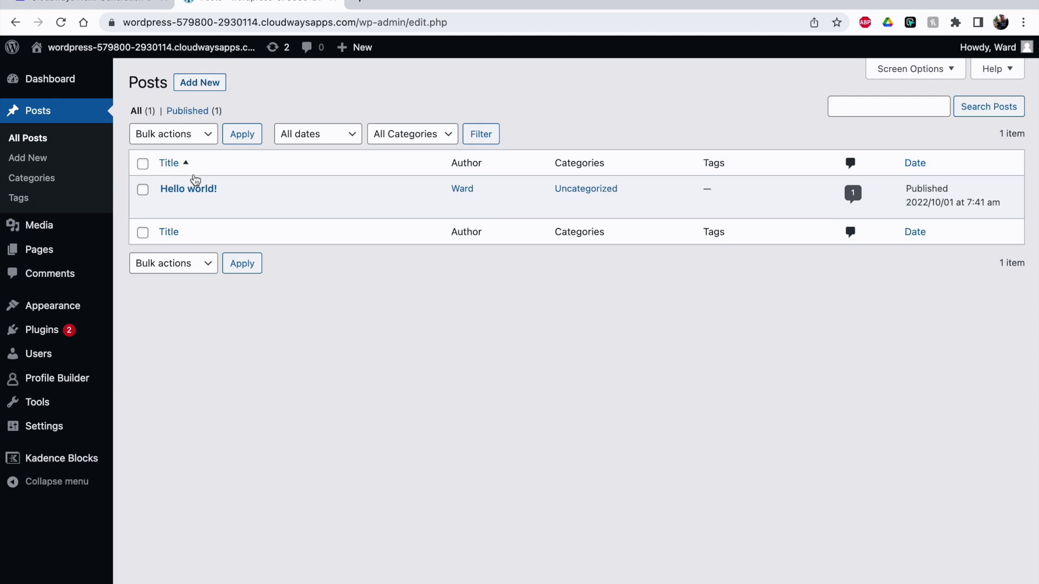
# Restrict Hello world! to logged-in Administrator and Student level one users with custom messages enabled
pyautogui.click(190, 191)
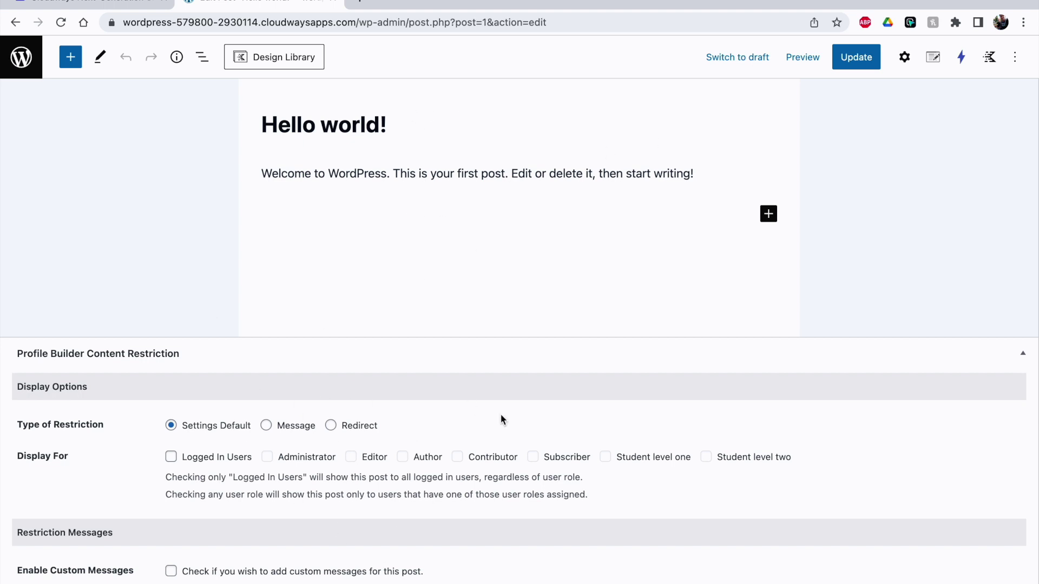
pyautogui.doubleClick(52, 459)
pyautogui.click(171, 458)
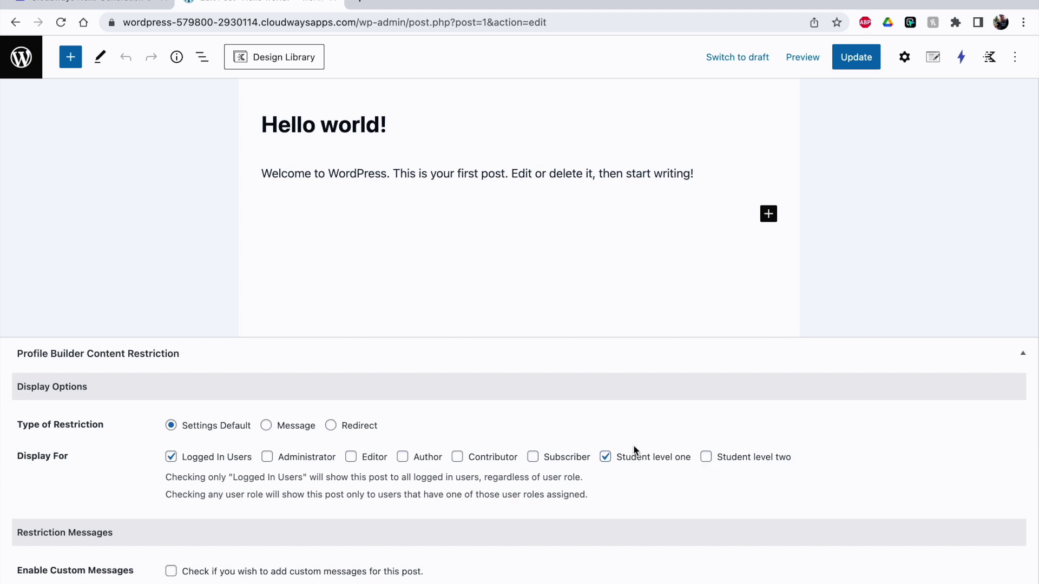
pyautogui.click(267, 457)
pyautogui.click(171, 572)
pyautogui.scroll(-3, 173, 575)
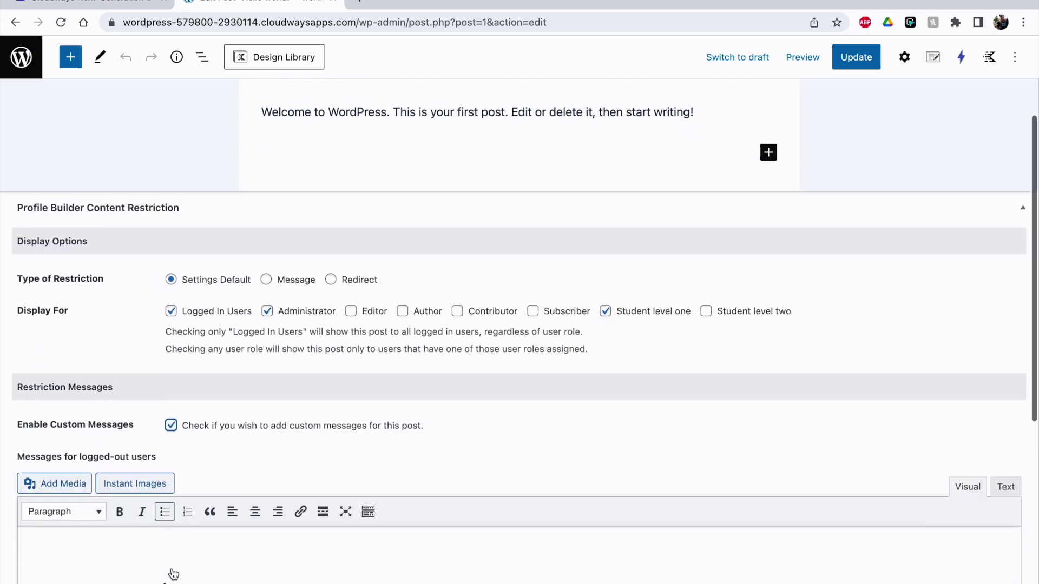
pyautogui.scroll(-3, 173, 575)
pyautogui.click(151, 427)
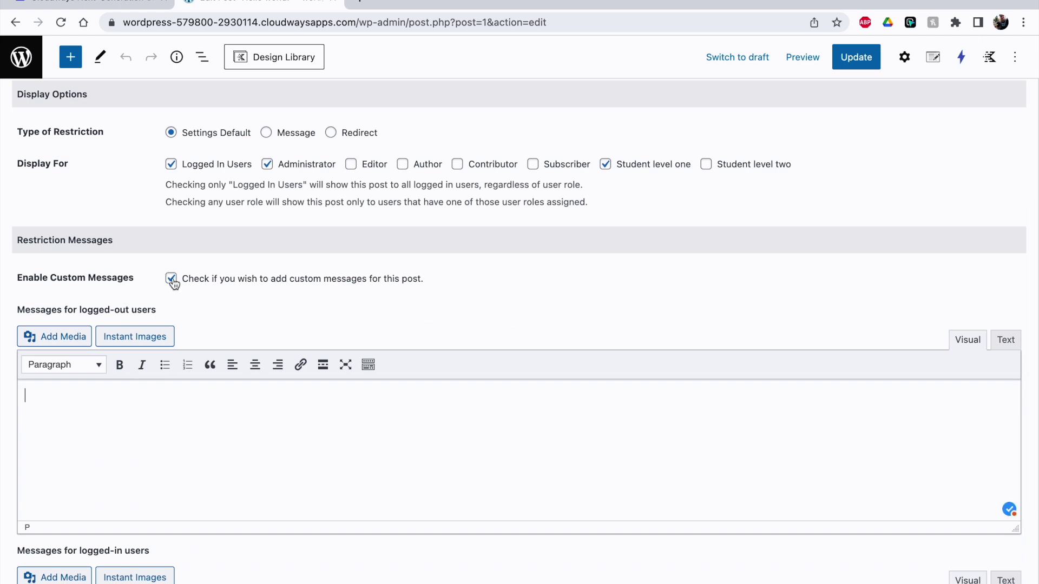
pyautogui.scroll(-3, 184, 463)
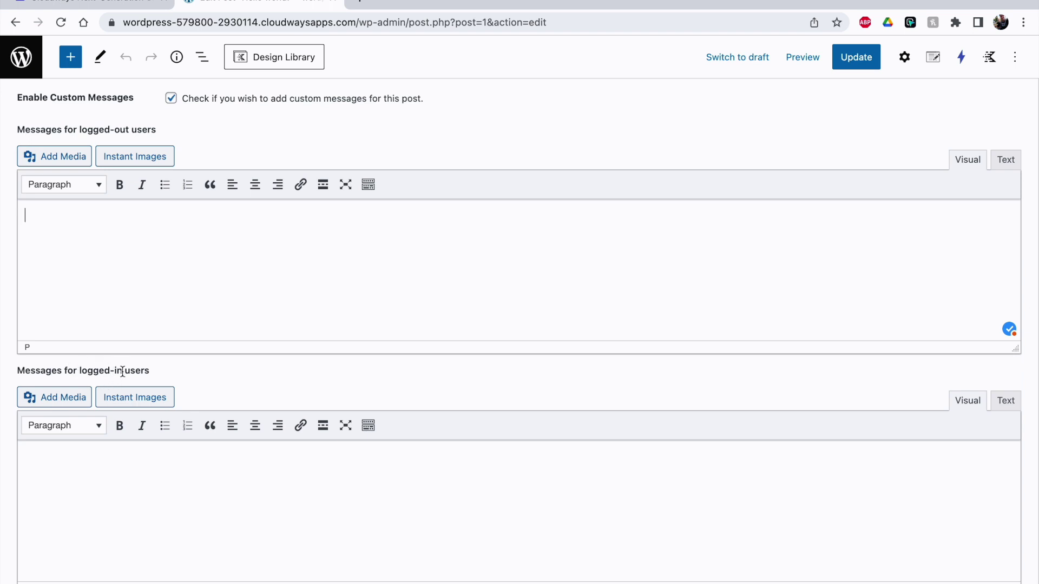
pyautogui.click(95, 445)
pyautogui.click(128, 487)
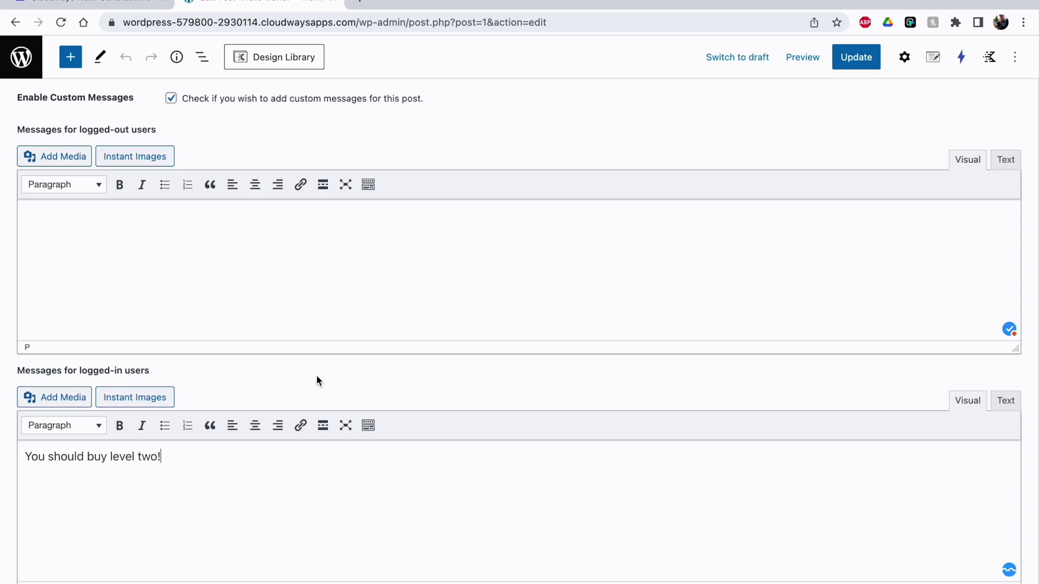
pyautogui.scroll(10, 319, 381)
pyautogui.click(856, 57)
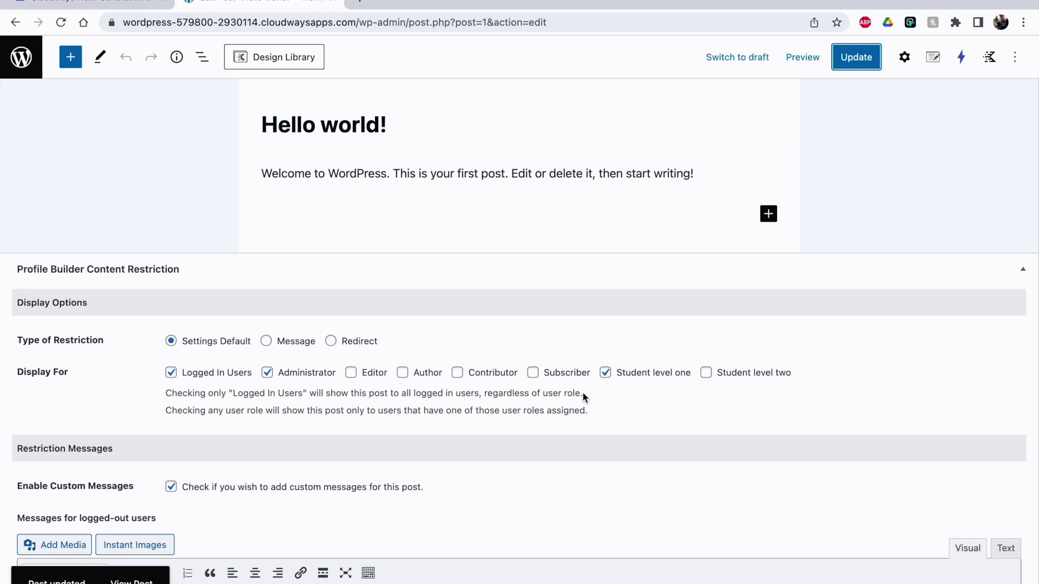
pyautogui.click(13, 65)
pyautogui.moveTo(36, 357)
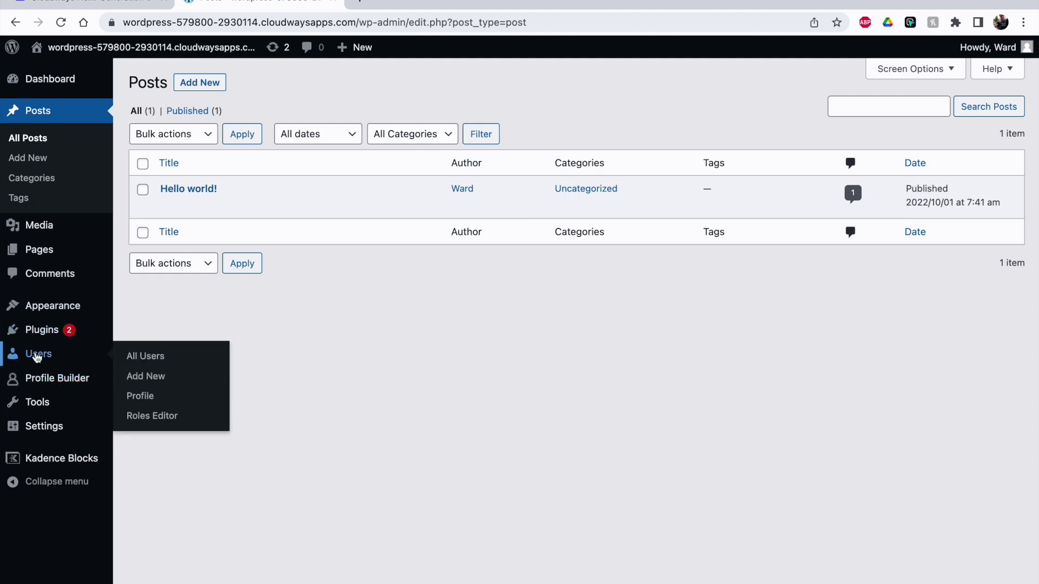
pyautogui.click(146, 378)
pyautogui.click(310, 150)
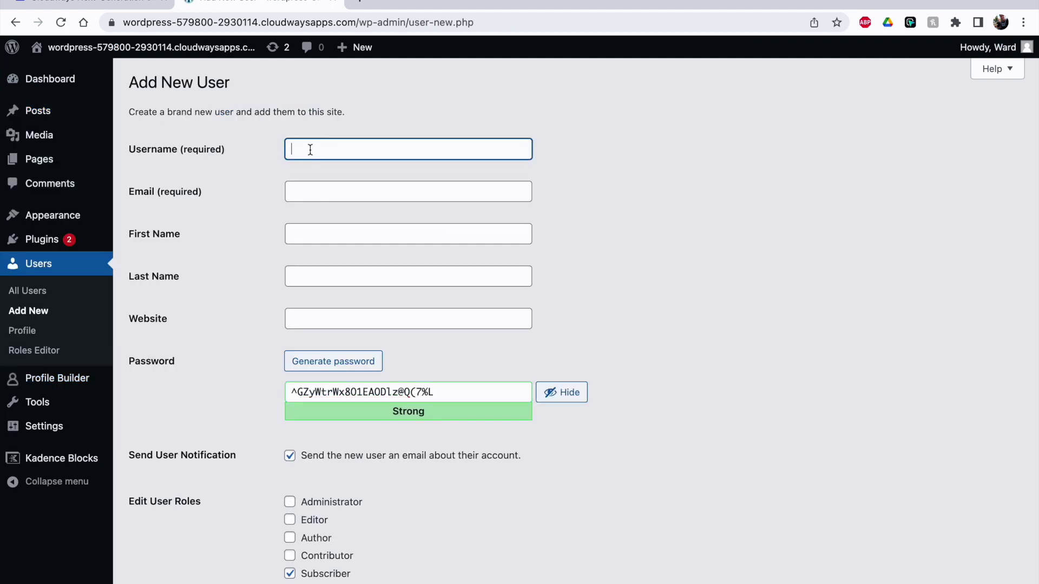
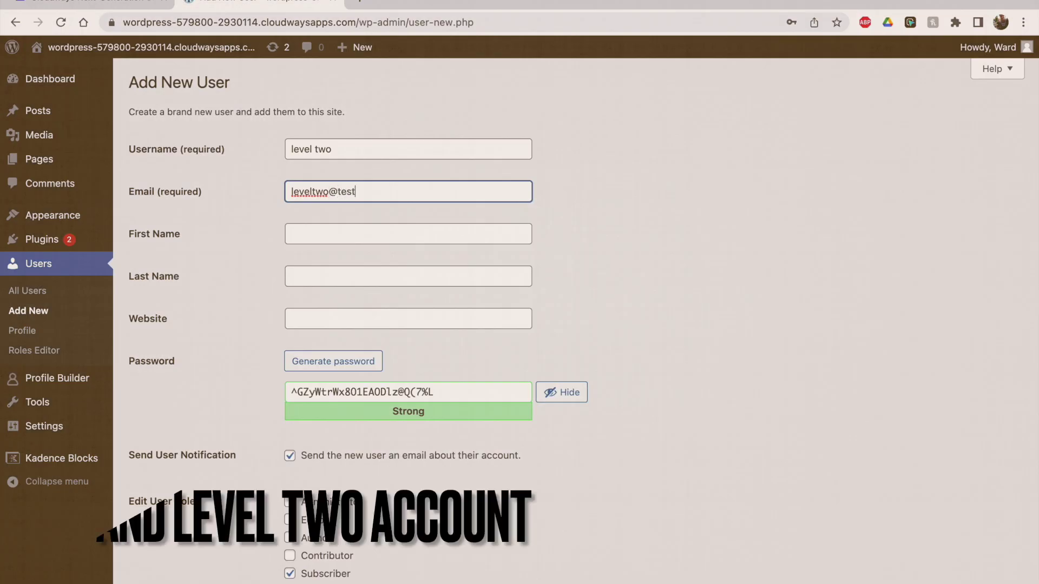
pyautogui.scroll(-1, 341, 336)
pyautogui.doubleClick(342, 330)
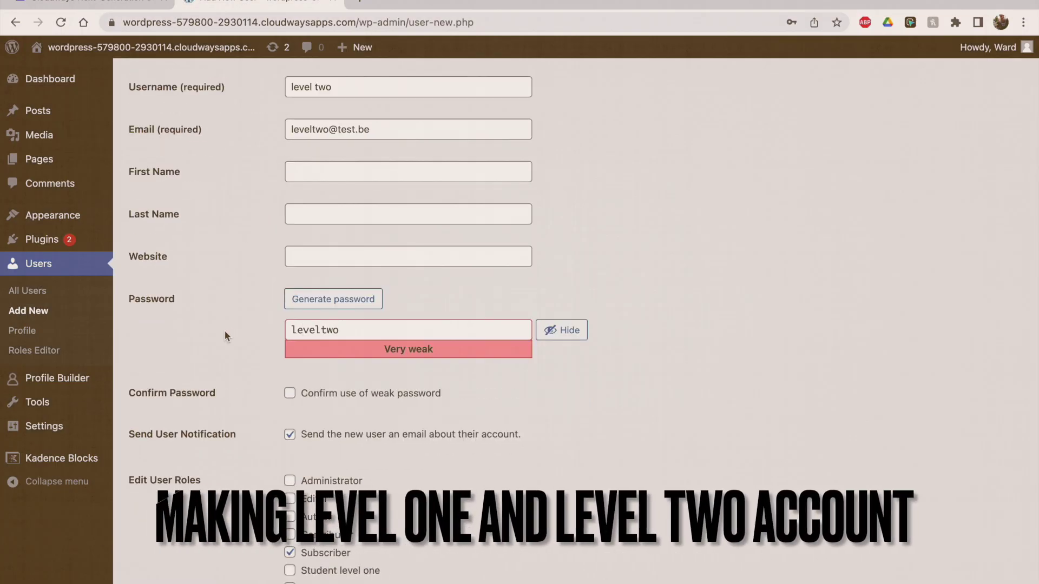
pyautogui.scroll(-2, 226, 331)
pyautogui.click(290, 308)
pyautogui.click(162, 557)
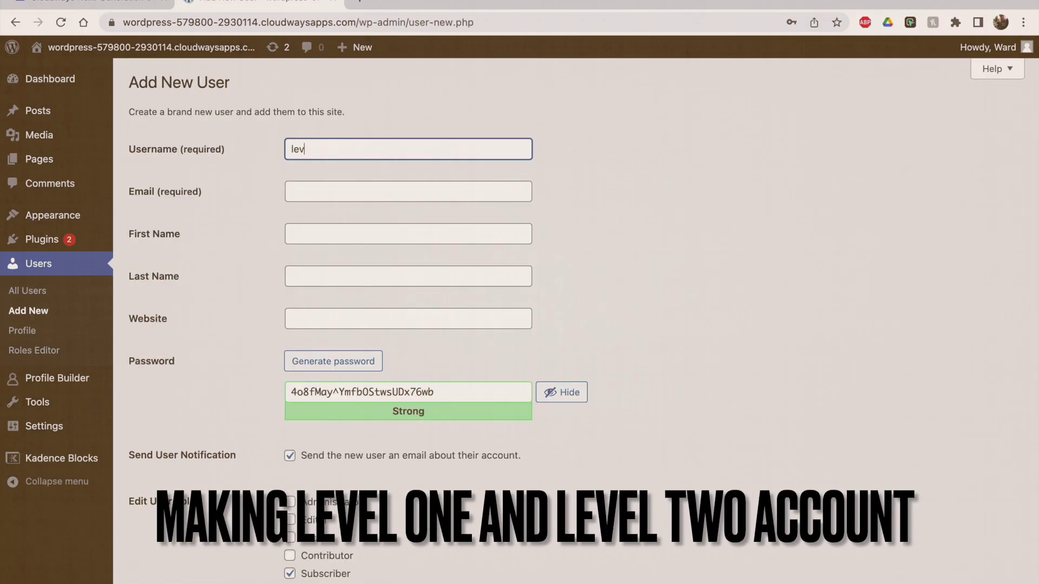
# Add the level one user with its e-mail, a custom password and the Student level one role
pyautogui.write('el one')
pyautogui.press('Tab')
pyautogui.write('levelone@test.be')
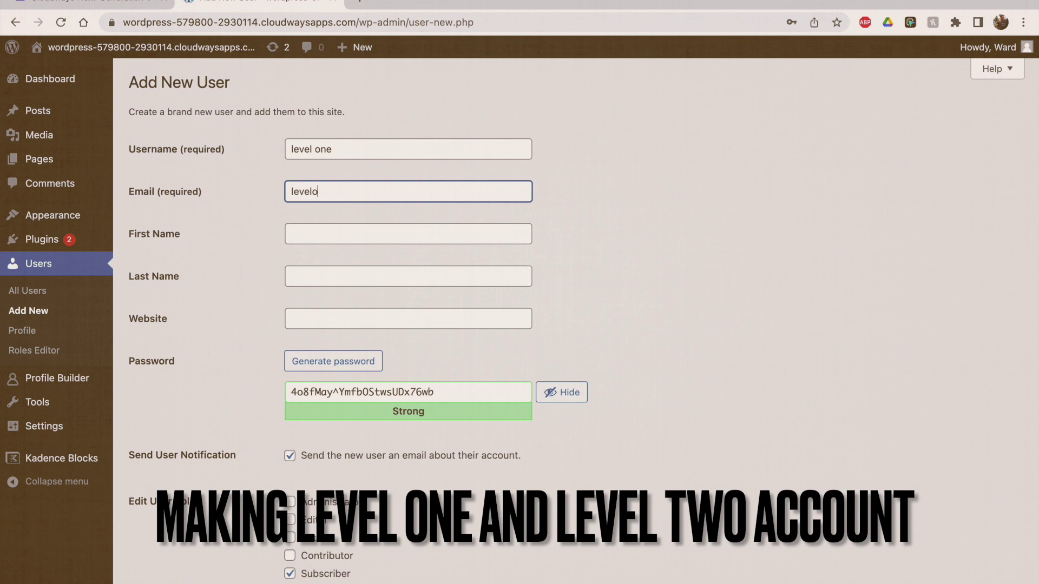
pyautogui.scroll(-2, 408, 325)
pyautogui.doubleClick(408, 293)
pyautogui.scroll(-2, 408, 324)
pyautogui.click(285, 310)
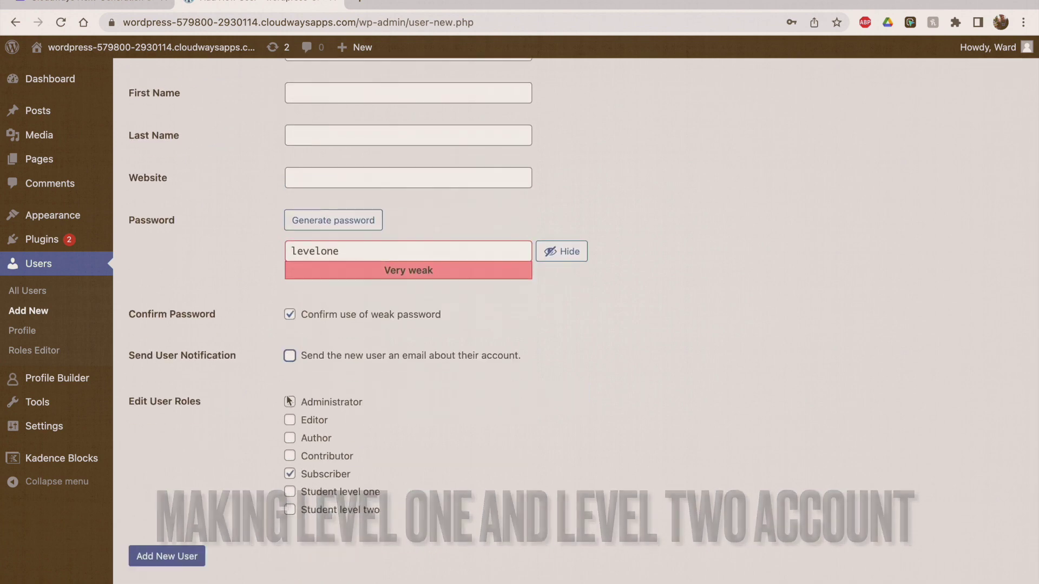
pyautogui.click(286, 473)
pyautogui.click(285, 492)
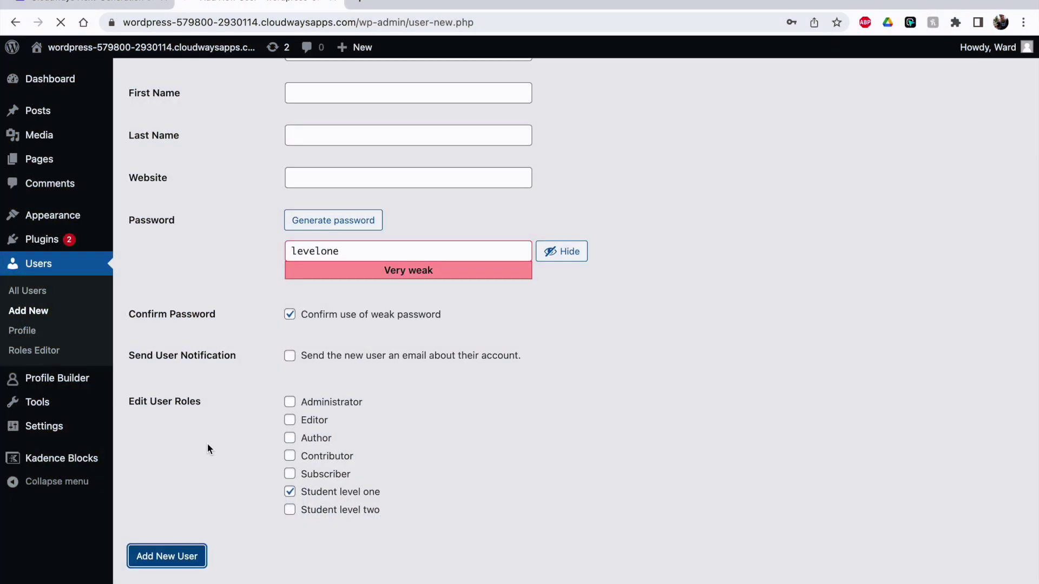
pyautogui.press('Return')
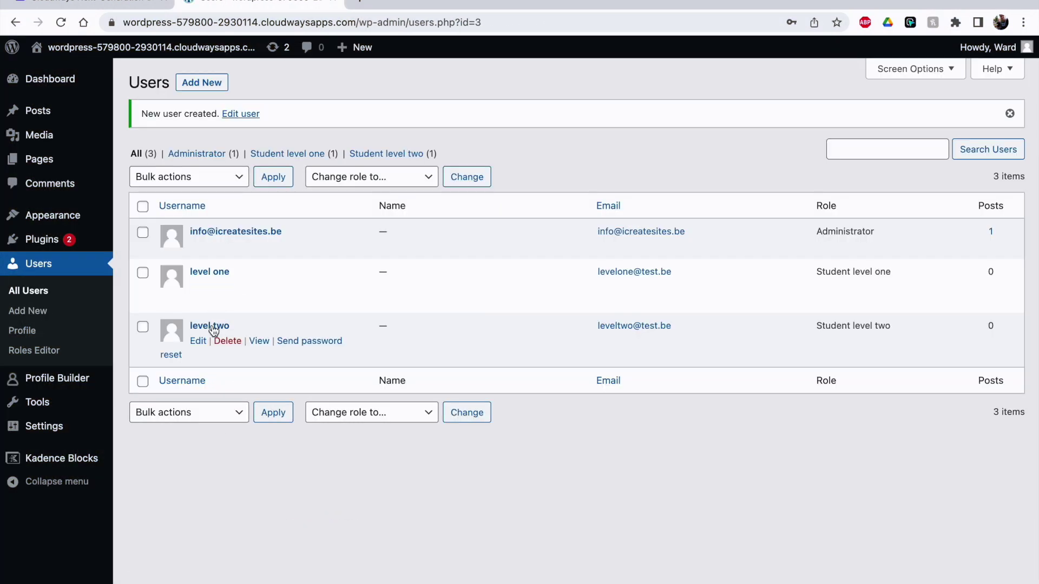
pyautogui.moveTo(990, 49)
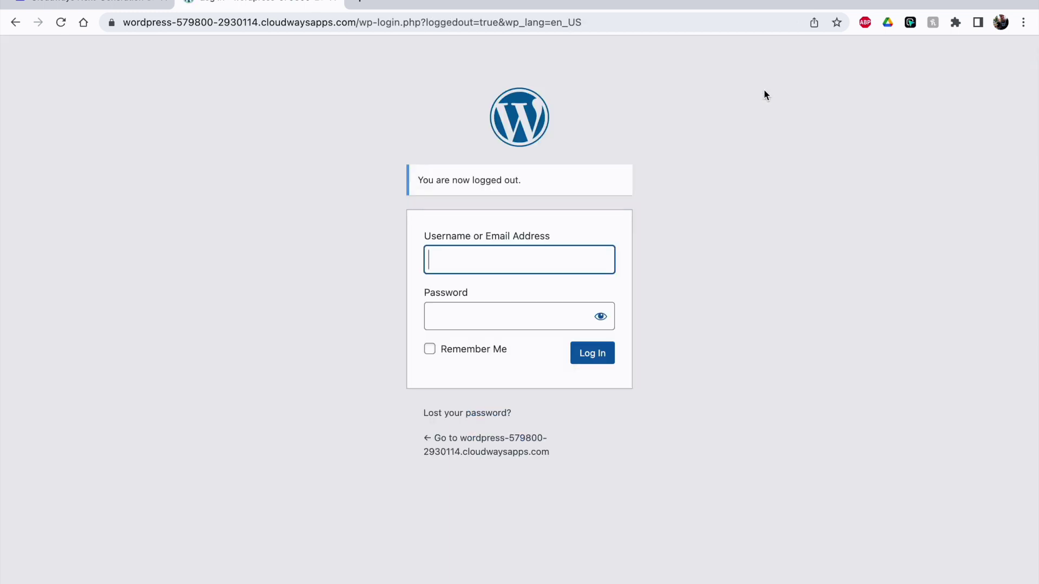
pyautogui.write('level txowo')
pyautogui.press('Tab')
pyautogui.write('•••••')
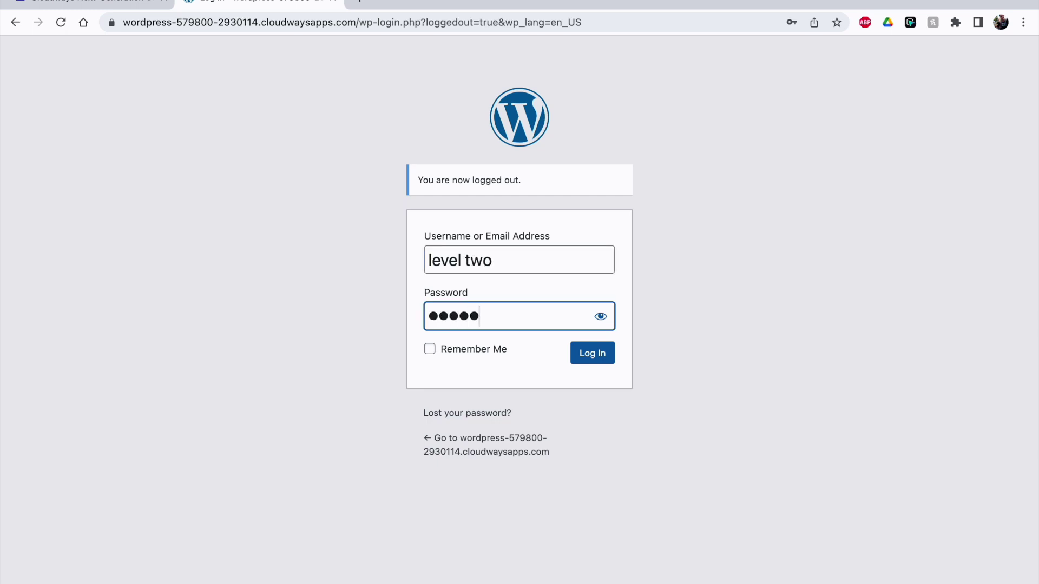
pyautogui.press('BackSpace')
pyautogui.write('********')
pyautogui.click(582, 353)
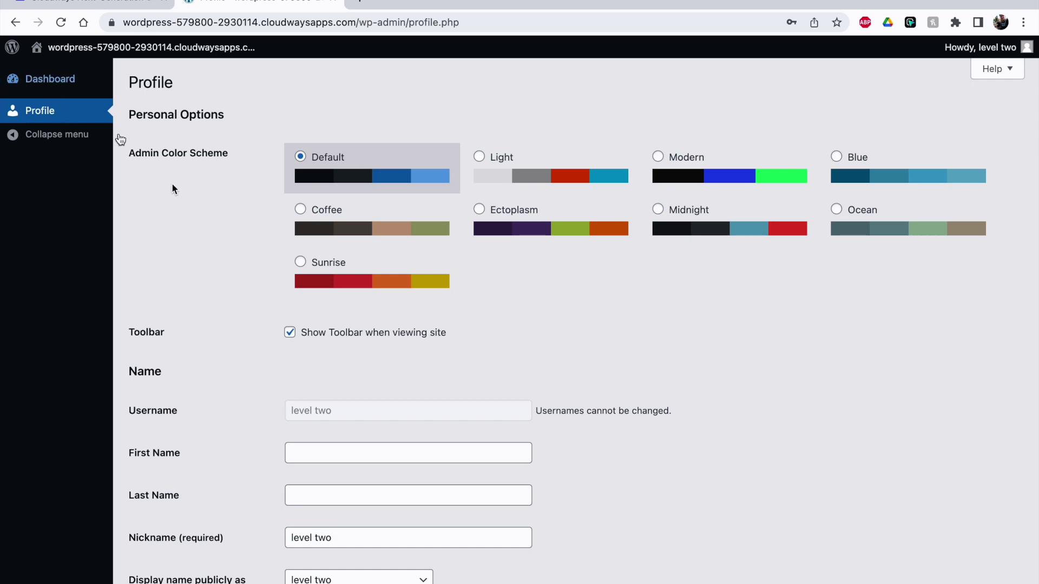
pyautogui.scroll(-4, 338, 382)
pyautogui.scroll(-1, 308, 437)
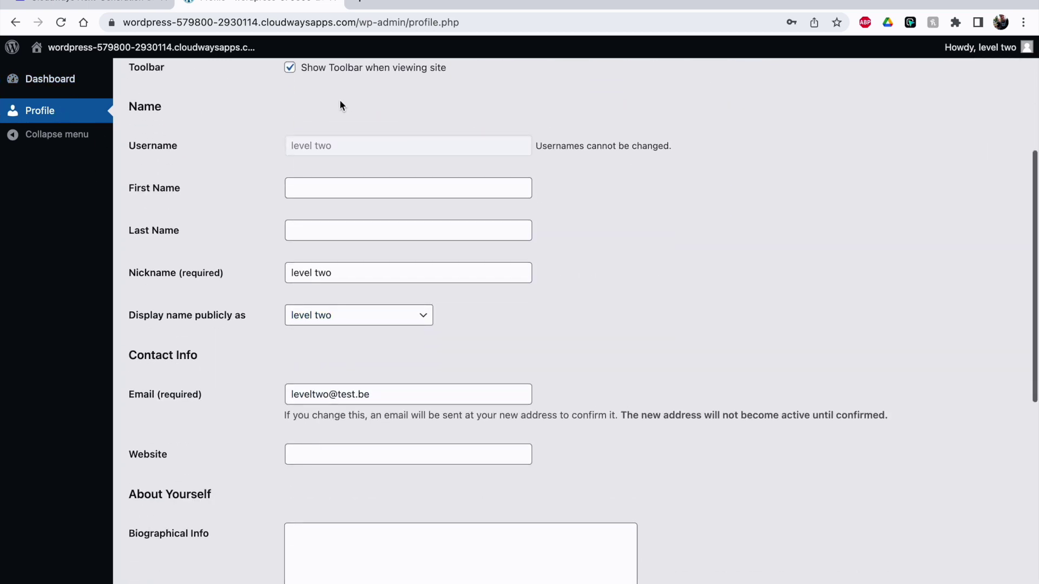
pyautogui.scroll(-2, 323, 249)
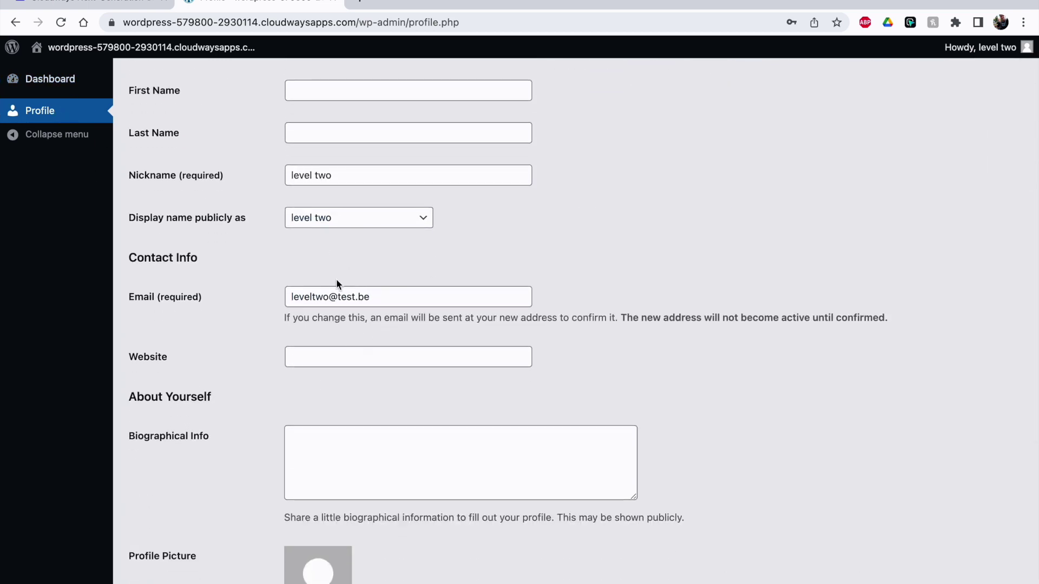
pyautogui.scroll(-5, 336, 278)
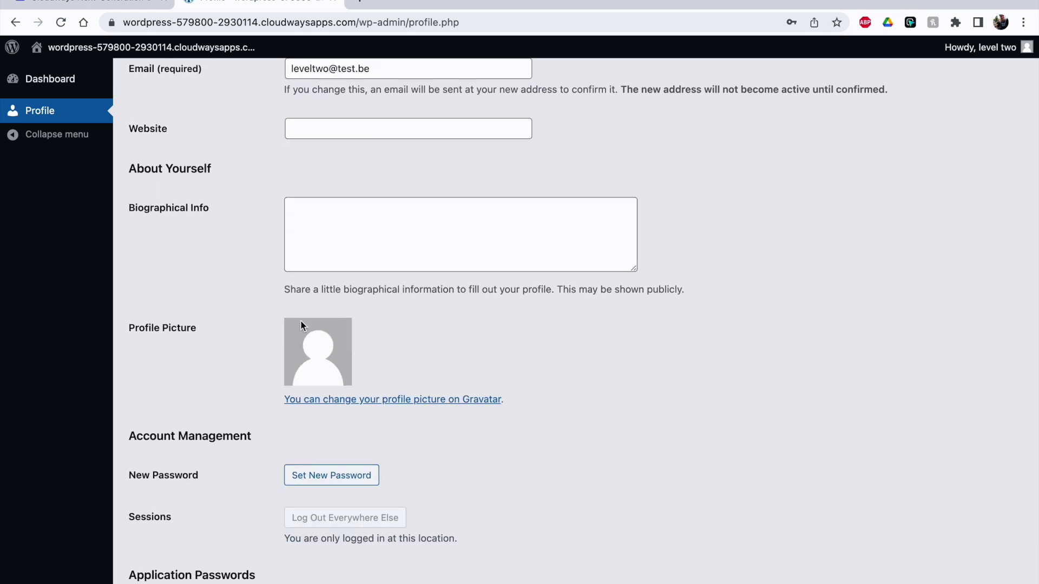
pyautogui.scroll(-3, 303, 333)
pyautogui.scroll(15, 233, 141)
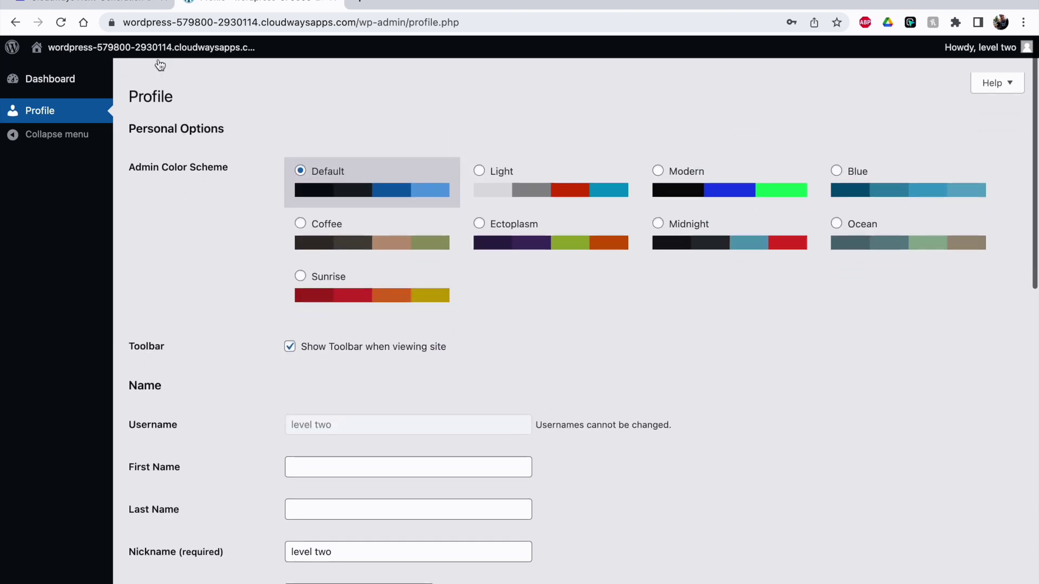
pyautogui.click(61, 89)
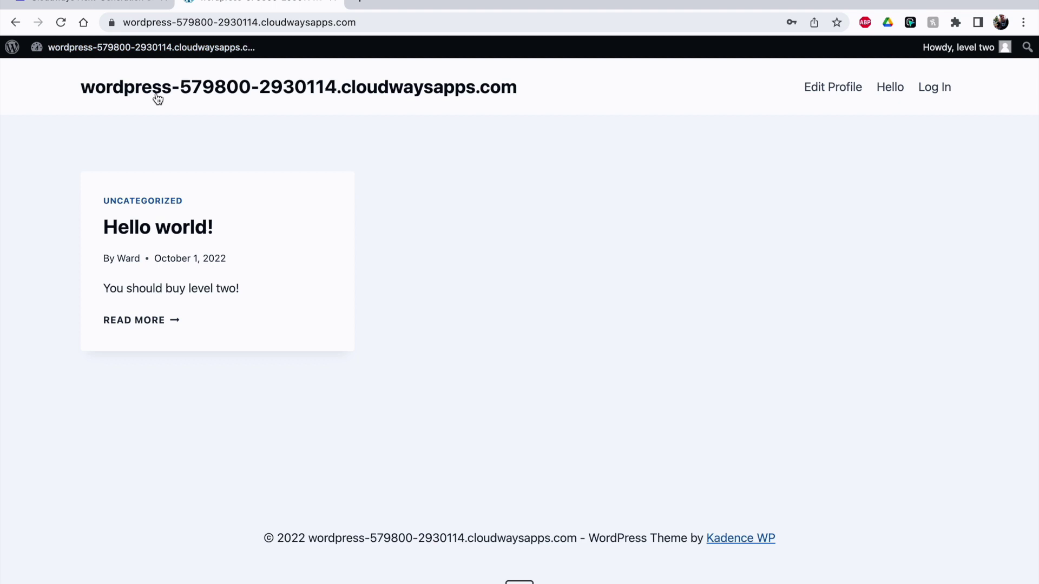
pyautogui.click(127, 321)
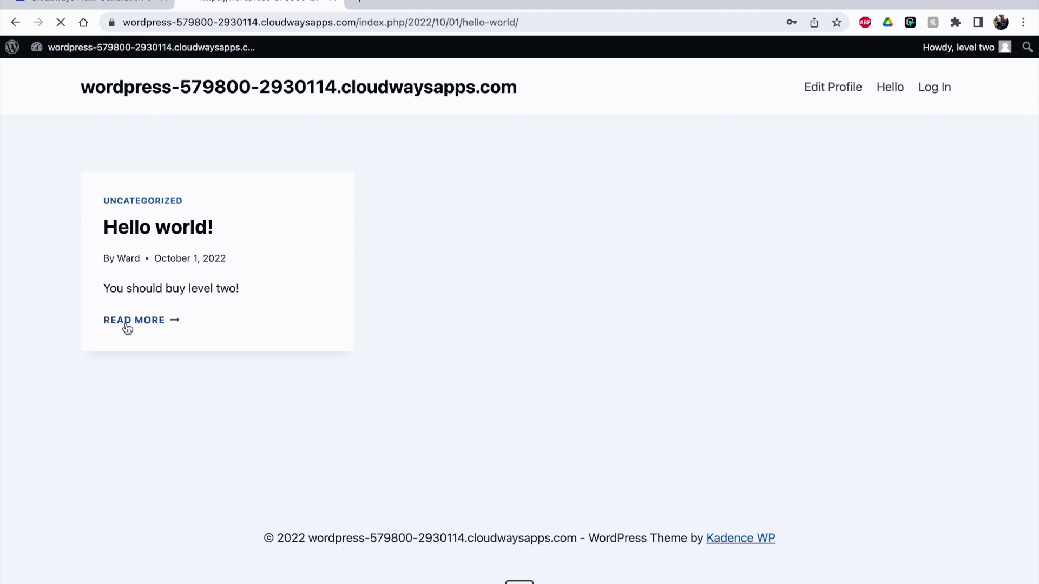
pyautogui.moveTo(268, 303); pyautogui.dragTo(388, 325)
pyautogui.click(383, 303)
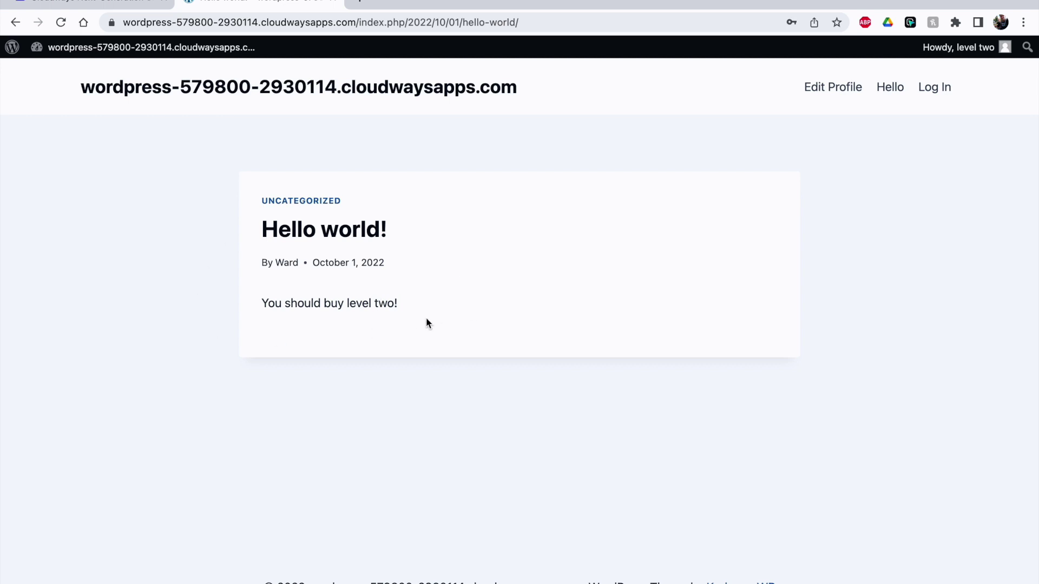
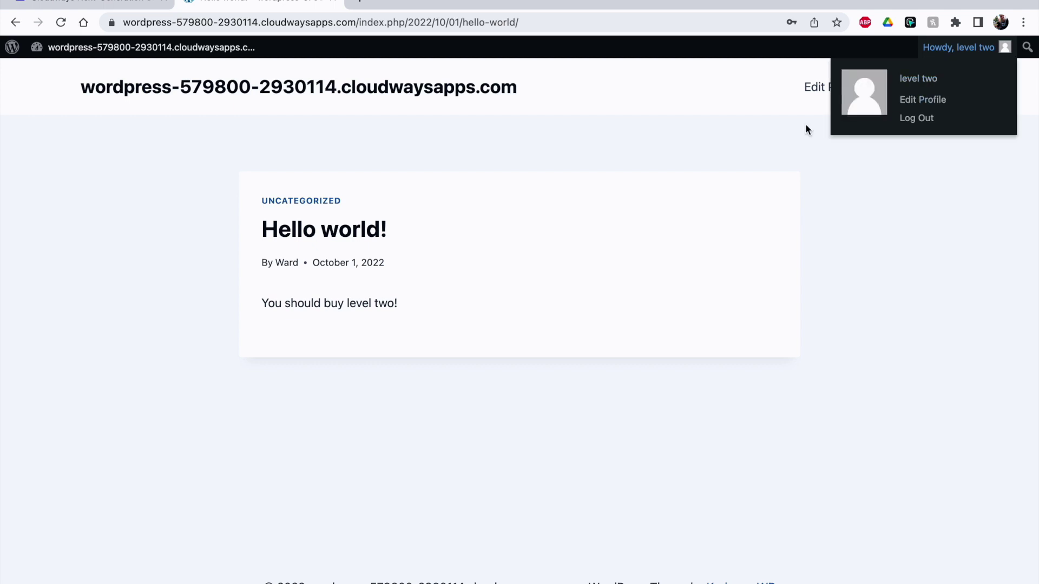
# Log out of the level-two account and sign in as the 'level one' user
pyautogui.click(938, 98)
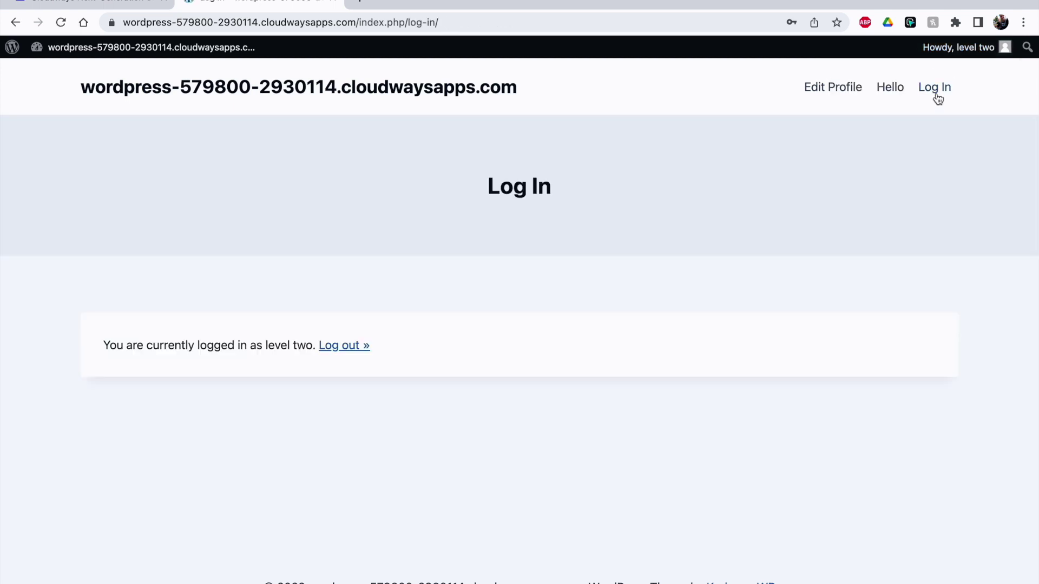
pyautogui.click(352, 346)
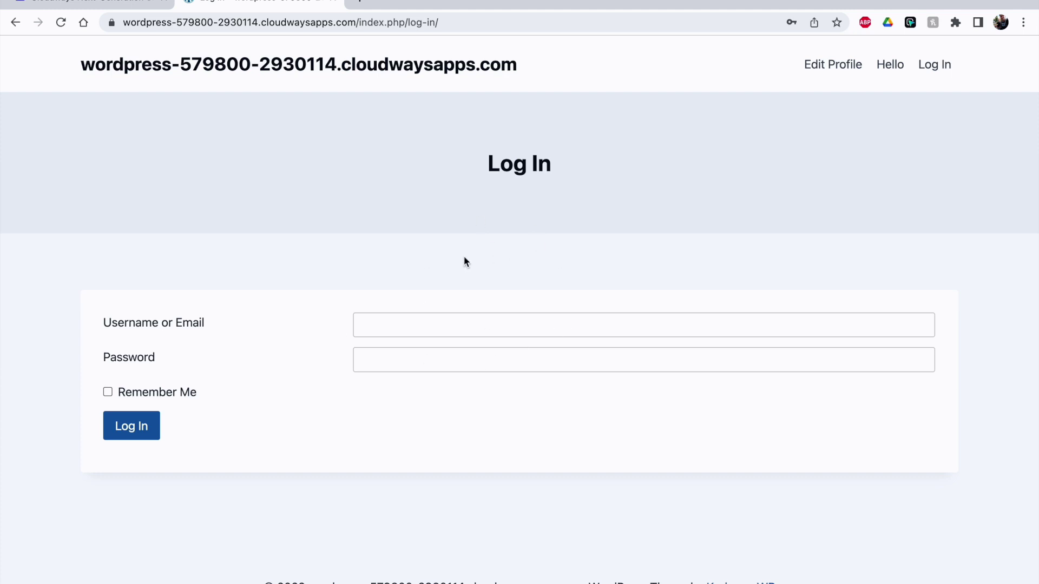
pyautogui.click(400, 316)
pyautogui.press('Tab')
pyautogui.click(415, 330)
pyautogui.press('BackSpace')
pyautogui.press('BackSpace')
pyautogui.press('BackSpace')
pyautogui.press('Tab')
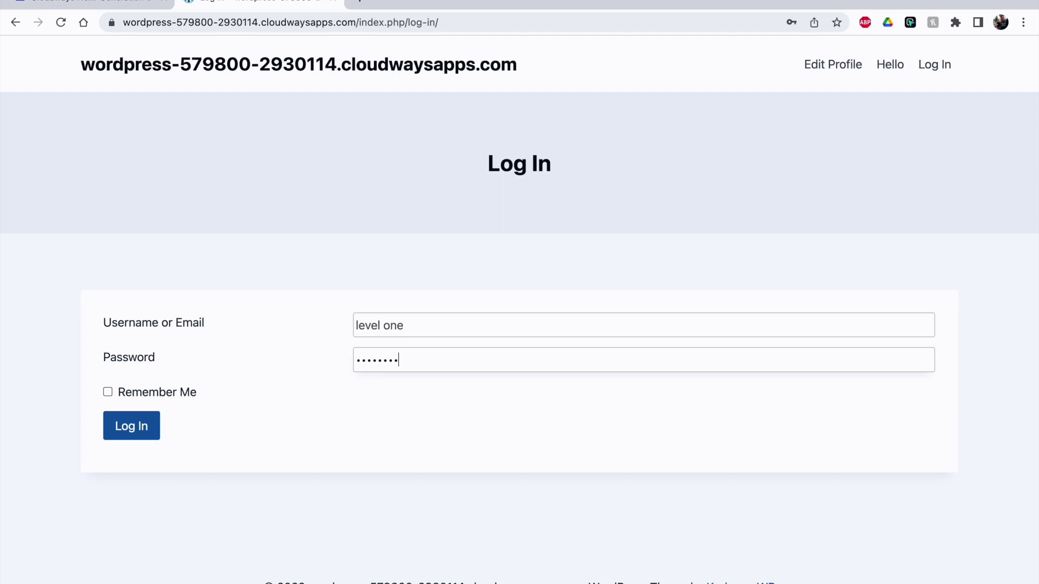
pyautogui.click(122, 433)
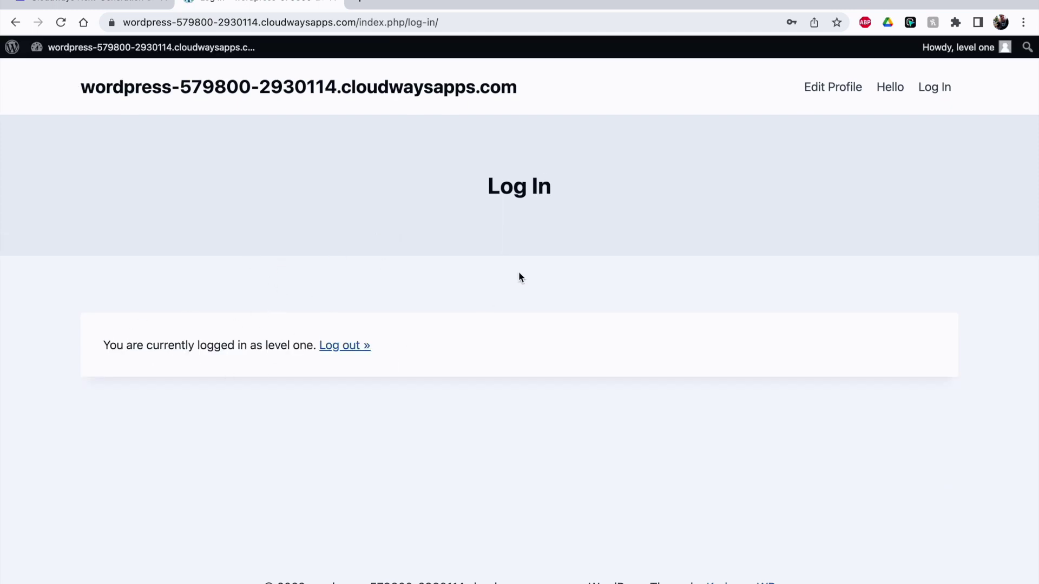
# From the home page, open Hello world! and read its default welcome text and comment
pyautogui.click(890, 93)
pyautogui.click(297, 95)
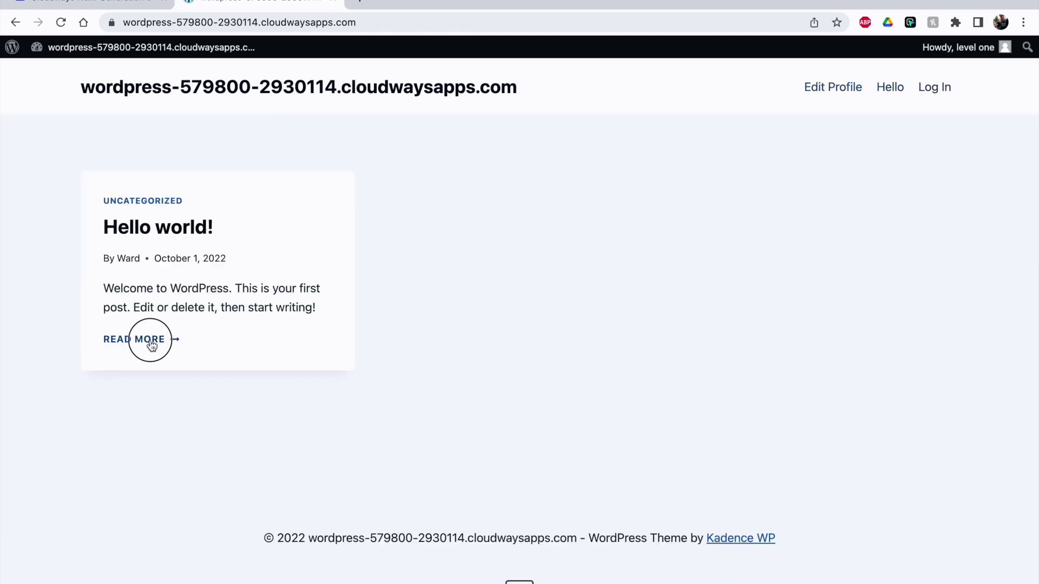
pyautogui.click(151, 344)
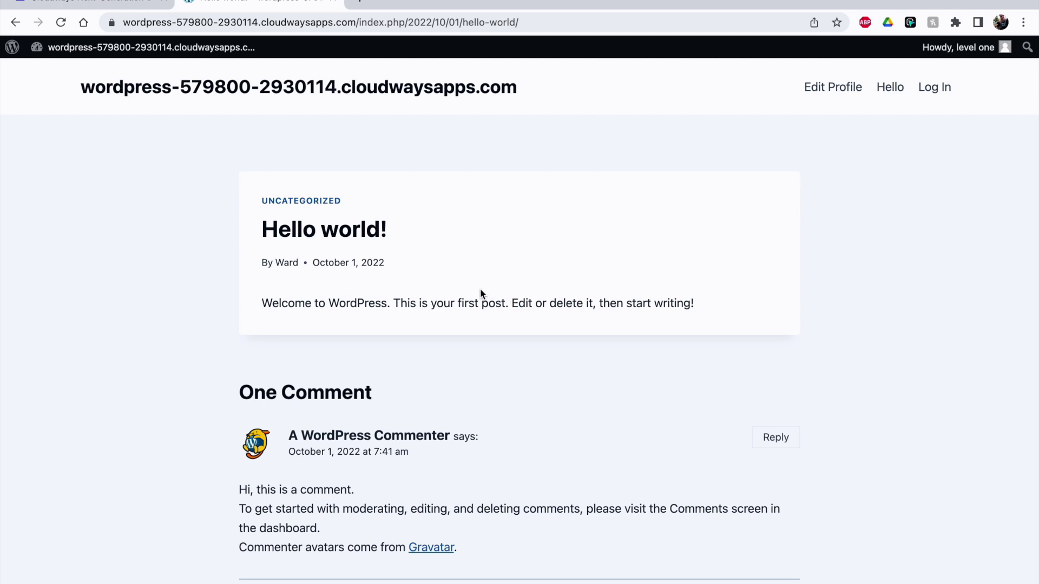
pyautogui.tripleClick(457, 299)
pyautogui.click(536, 236)
pyautogui.scroll(-3, 445, 318)
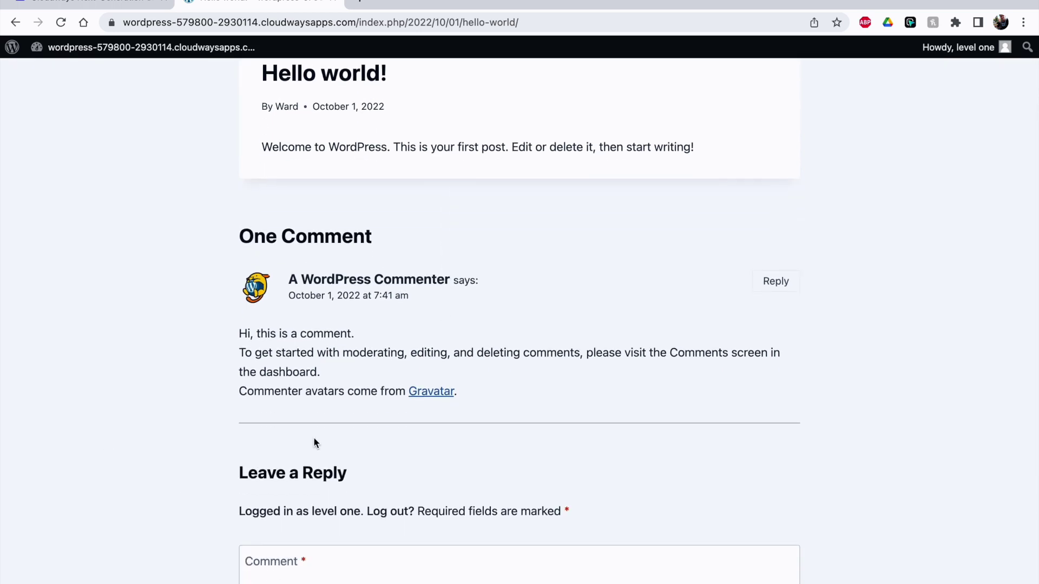
pyautogui.scroll(-2, 313, 436)
pyautogui.scroll(5, 343, 213)
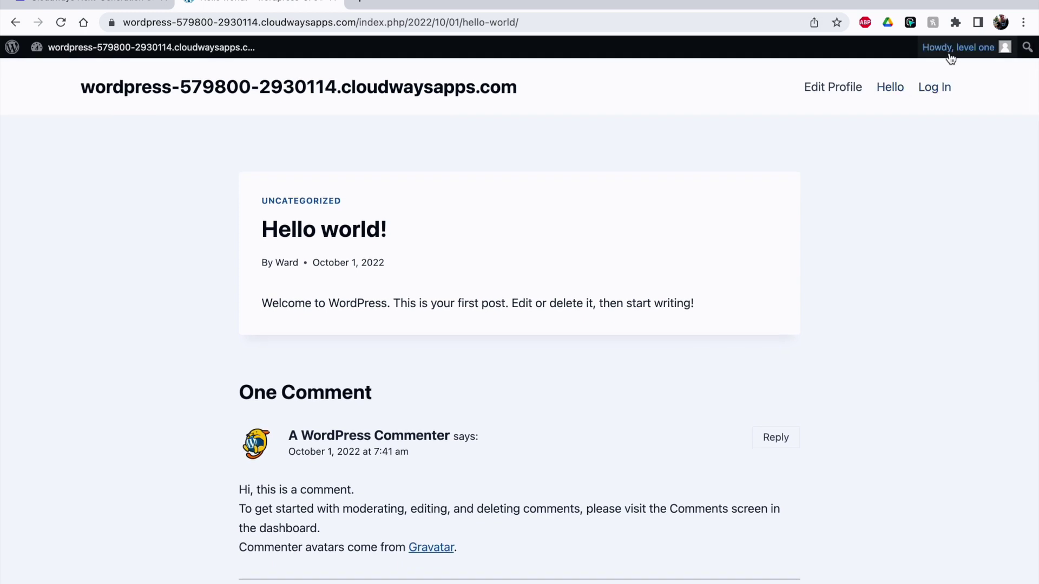
pyautogui.moveTo(955, 49)
pyautogui.click(913, 122)
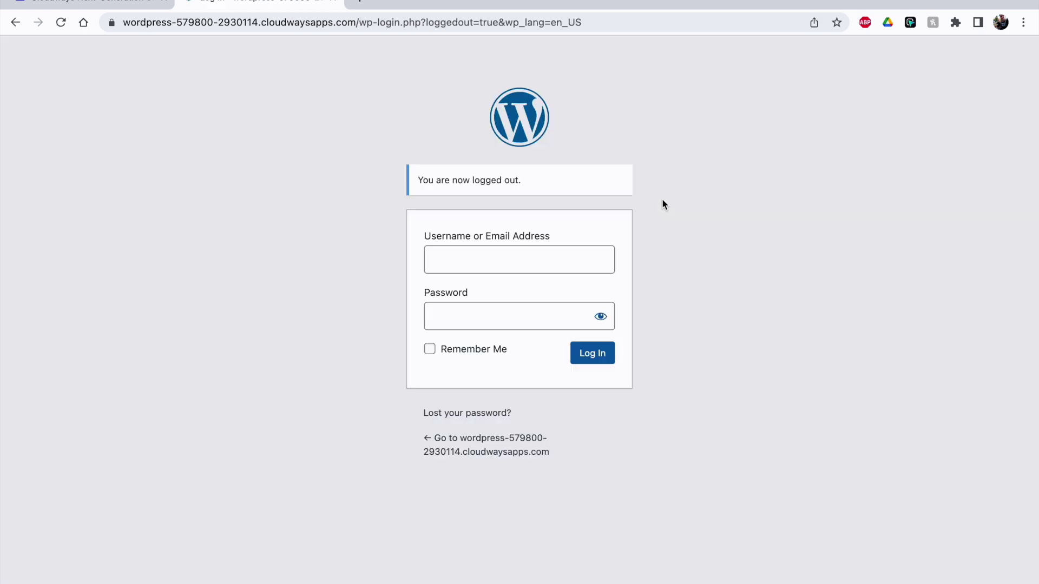
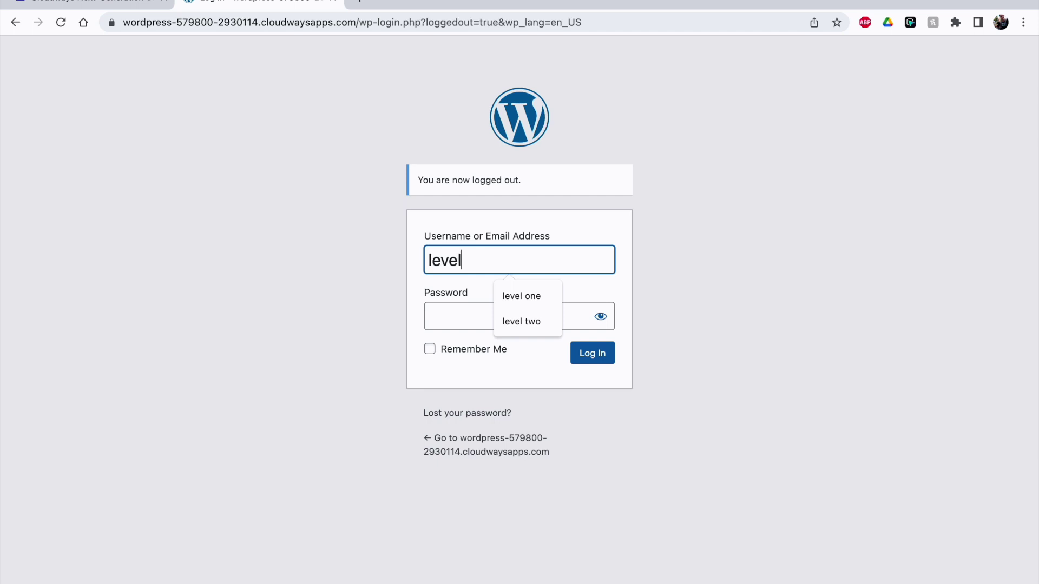
pyautogui.press('Tab')
pyautogui.write('*****')
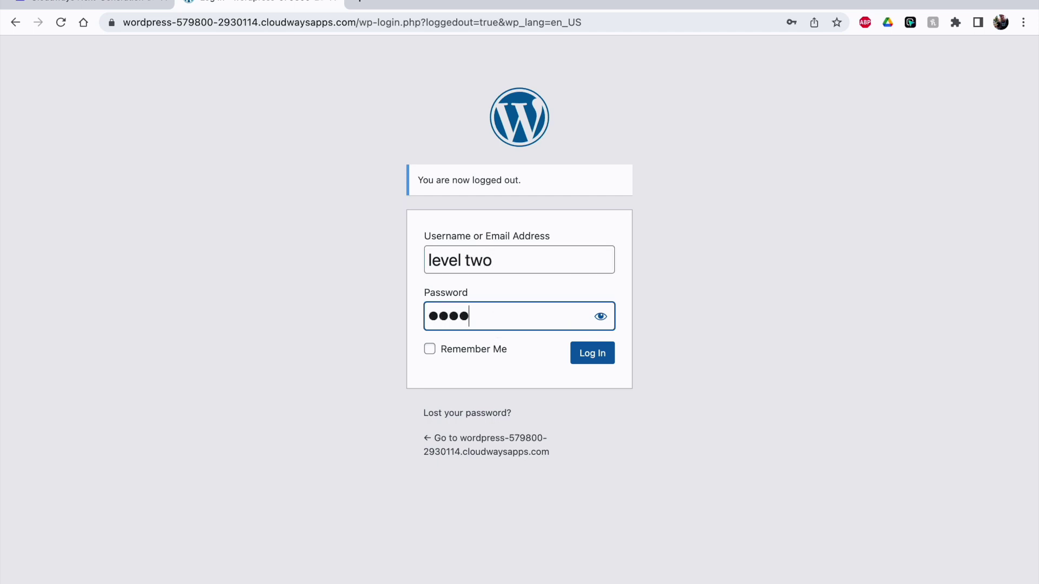
pyautogui.press('BackSpace')
pyautogui.press('BackSpace')
pyautogui.press('BackSpace')
pyautogui.press('BackSpace')
pyautogui.press('BackSpace')
pyautogui.write('********')
pyautogui.click(596, 354)
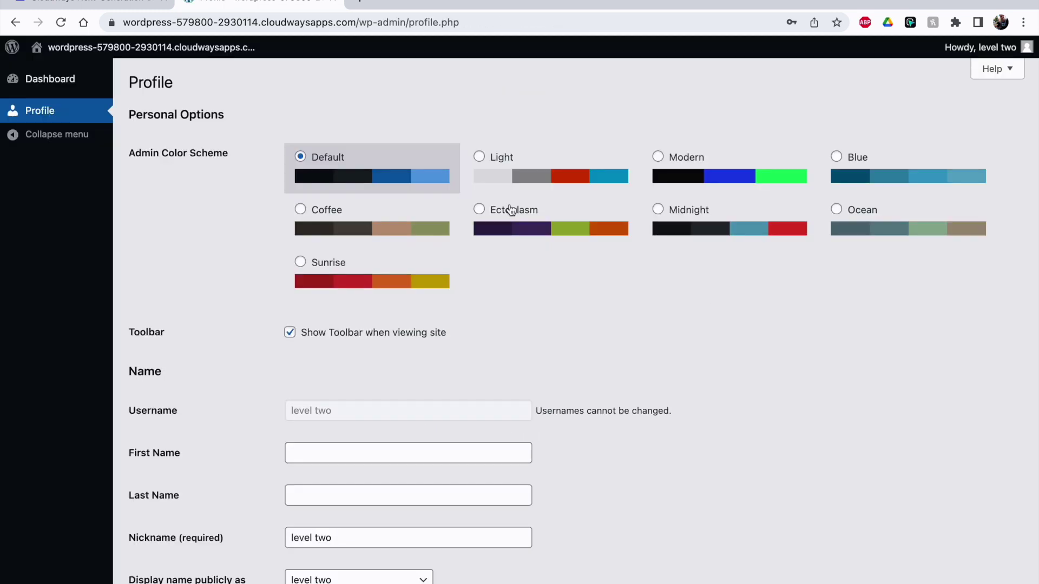
pyautogui.moveTo(134, 46)
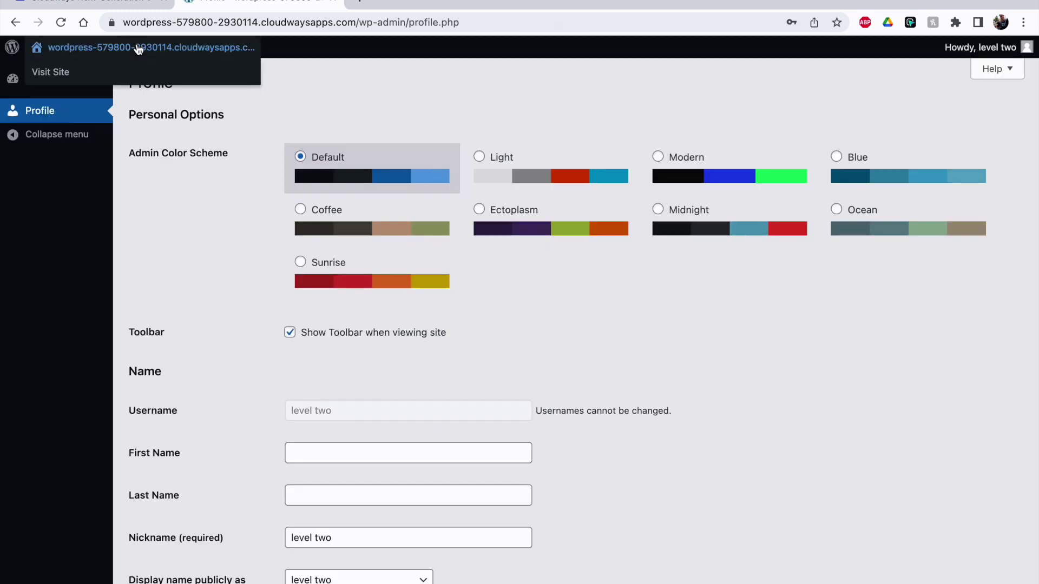
pyautogui.click(228, 63)
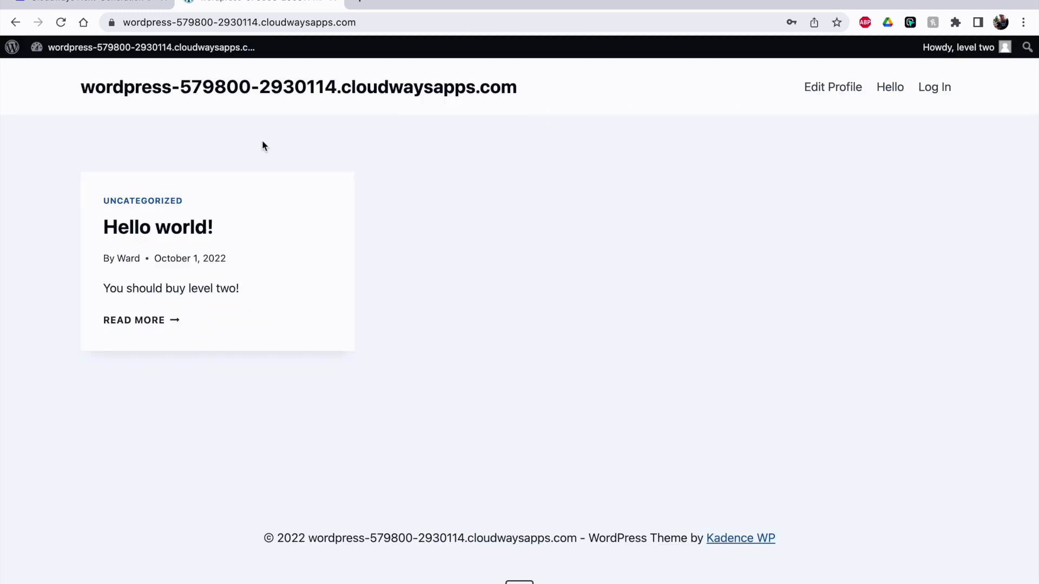
pyautogui.click(162, 232)
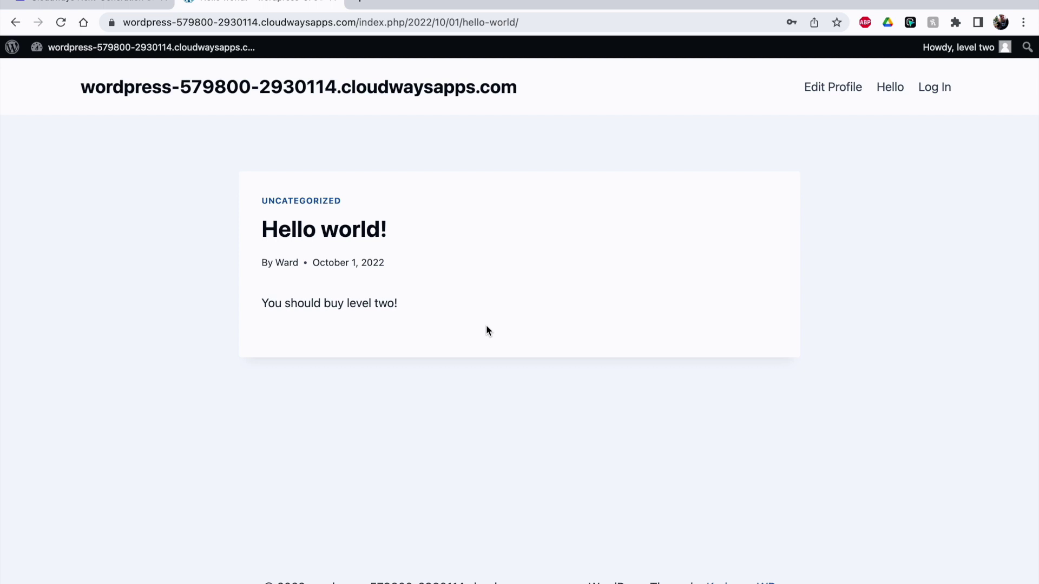
pyautogui.click(320, 220)
pyautogui.click(307, 201)
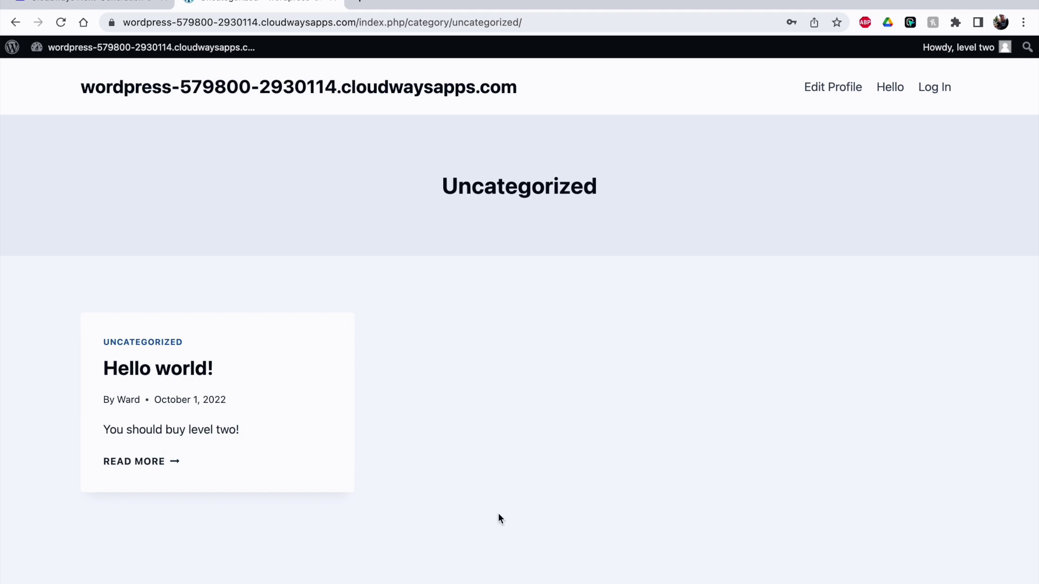
pyautogui.click(83, 49)
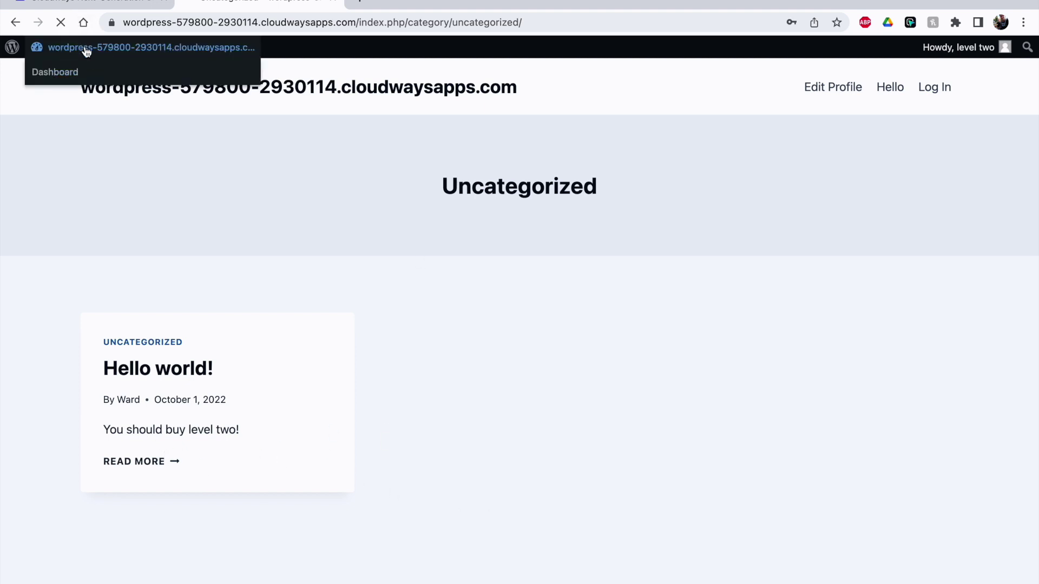
# Switch from the level-two user to the administrator's dashboard
pyautogui.moveTo(1007, 54)
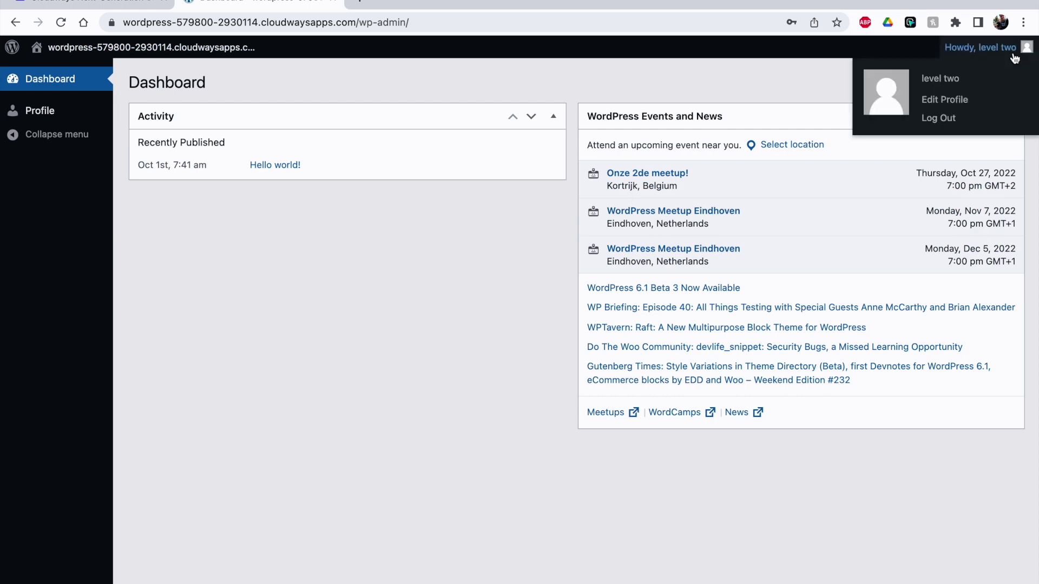
pyautogui.click(947, 100)
pyautogui.moveTo(974, 48)
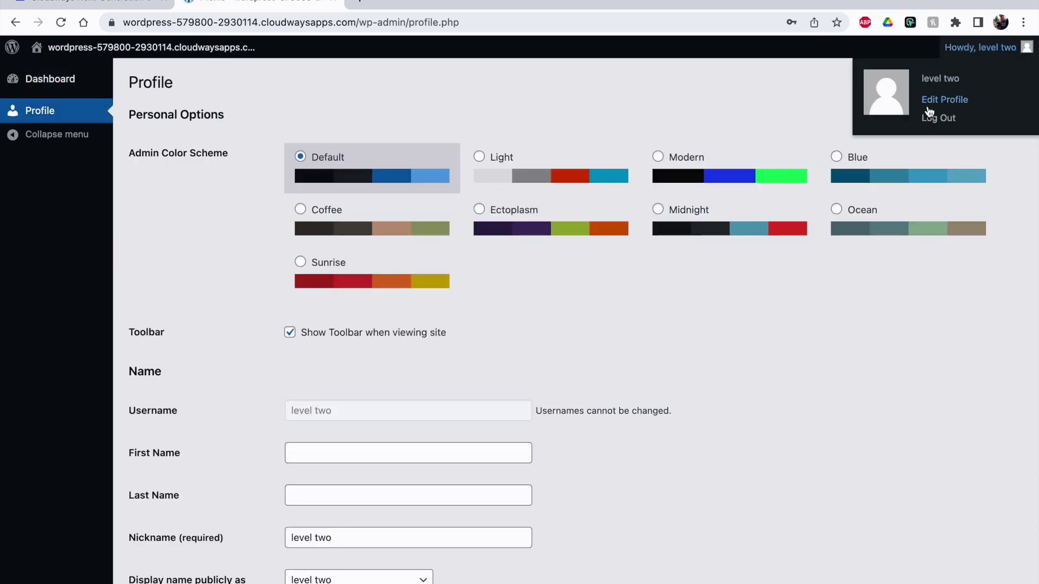
pyautogui.click(932, 117)
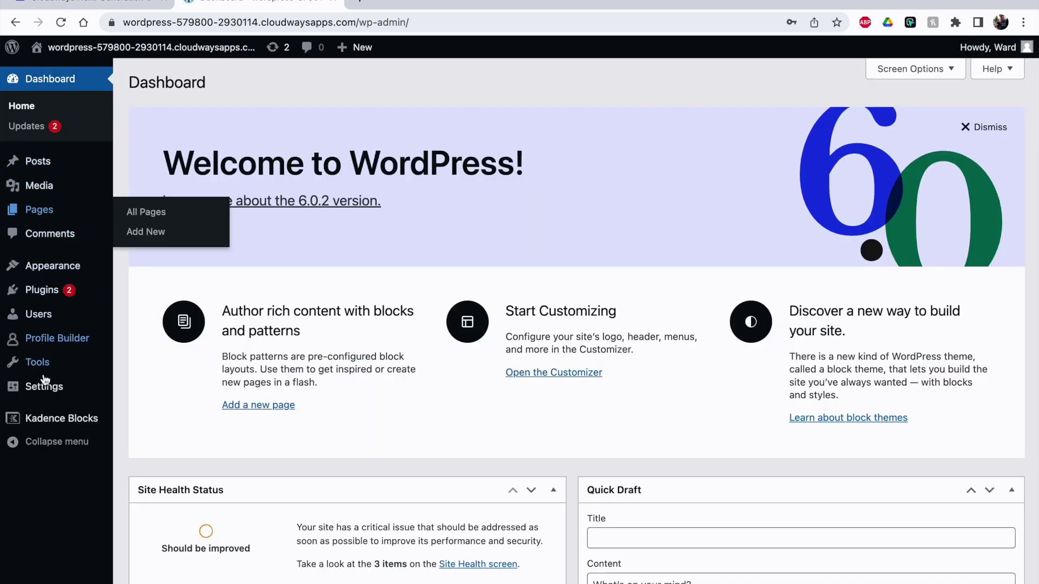
# Review Profile Builder's General Settings, then bring up its Admin Bar visibility settings
pyautogui.click(41, 340)
pyautogui.scroll(-5, 277, 413)
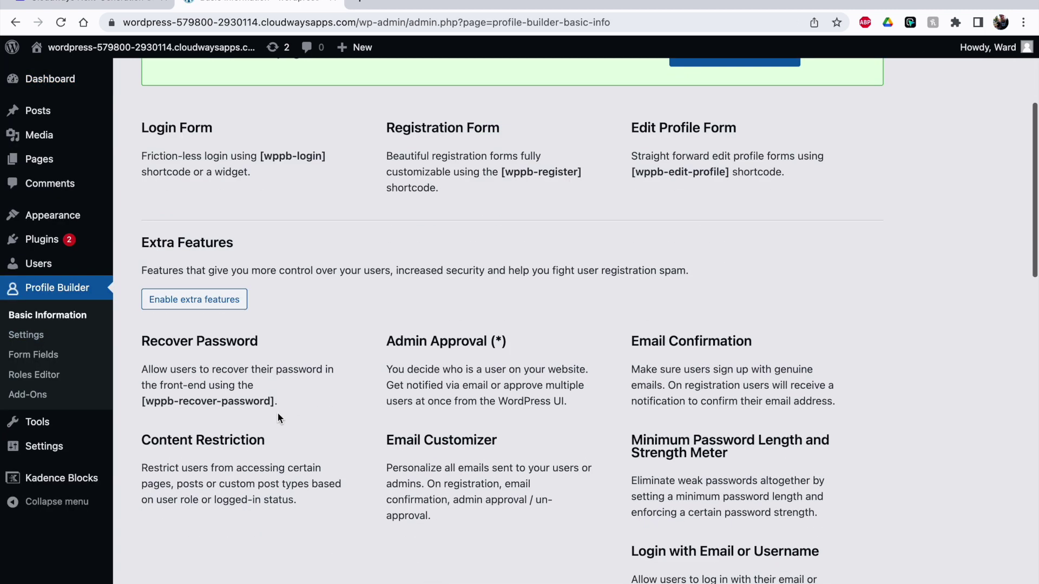
pyautogui.click(57, 331)
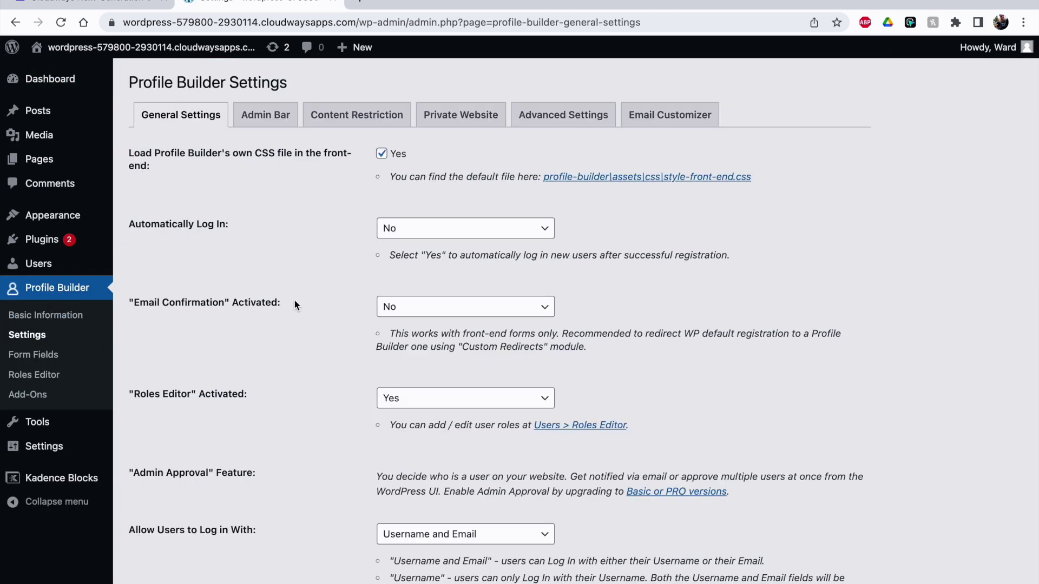
pyautogui.scroll(-5, 224, 325)
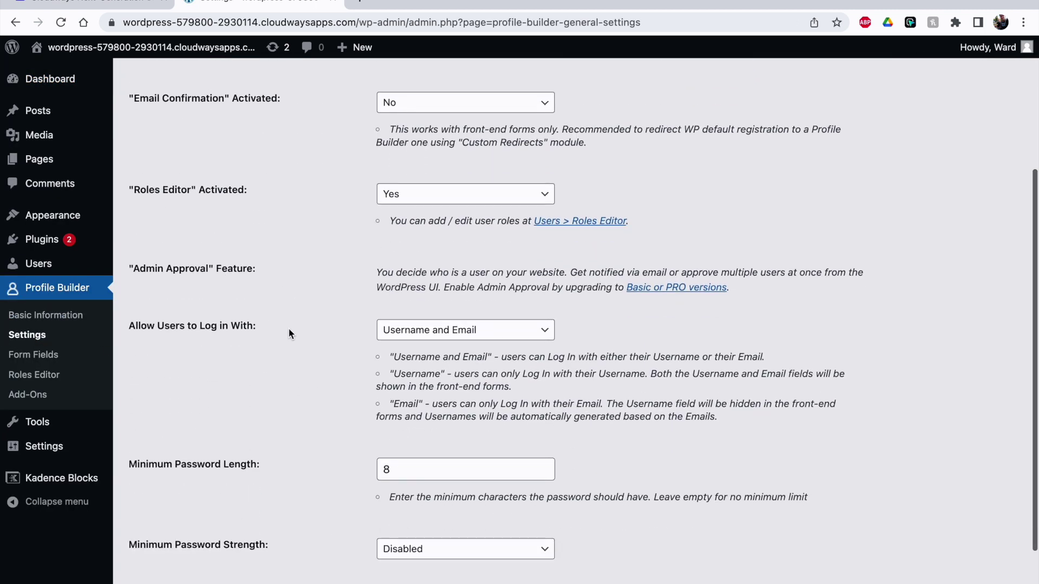
pyautogui.scroll(-2, 289, 333)
pyautogui.scroll(1, 289, 333)
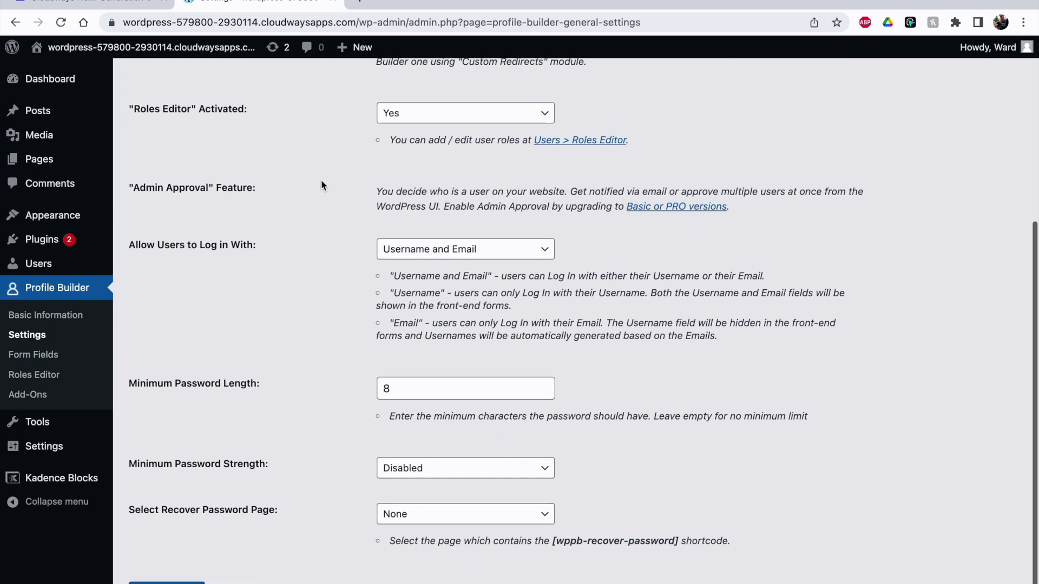
pyautogui.moveTo(132, 189); pyautogui.dragTo(255, 190)
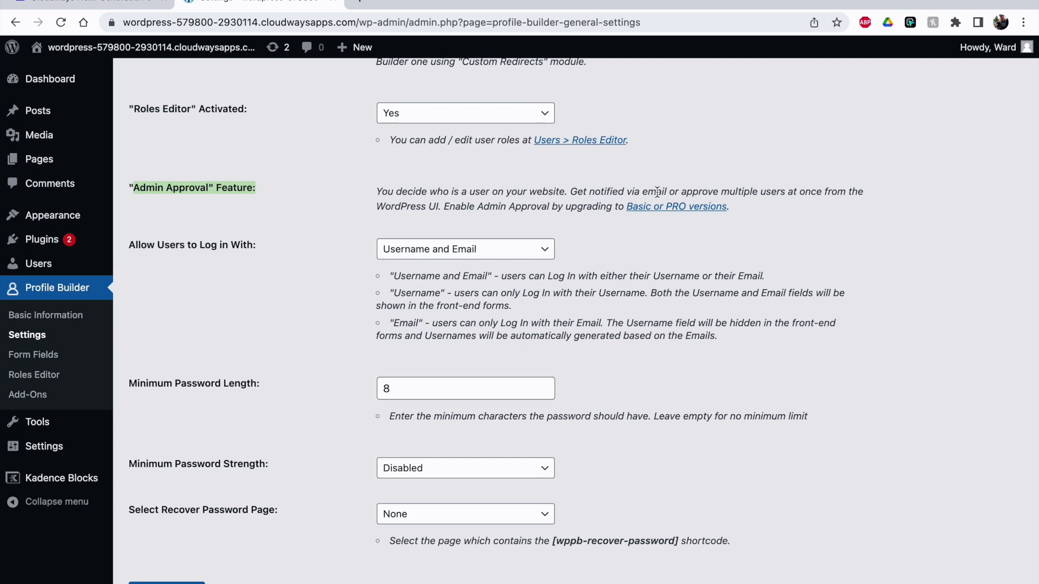
pyautogui.scroll(5, 215, 394)
pyautogui.click(244, 111)
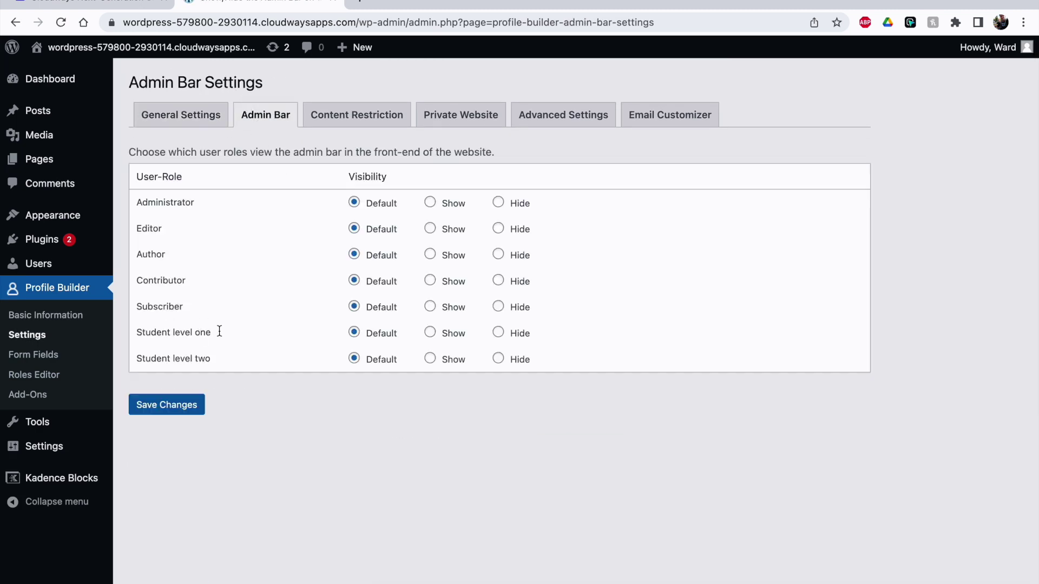
pyautogui.click(499, 332)
pyautogui.click(498, 358)
pyautogui.click(155, 404)
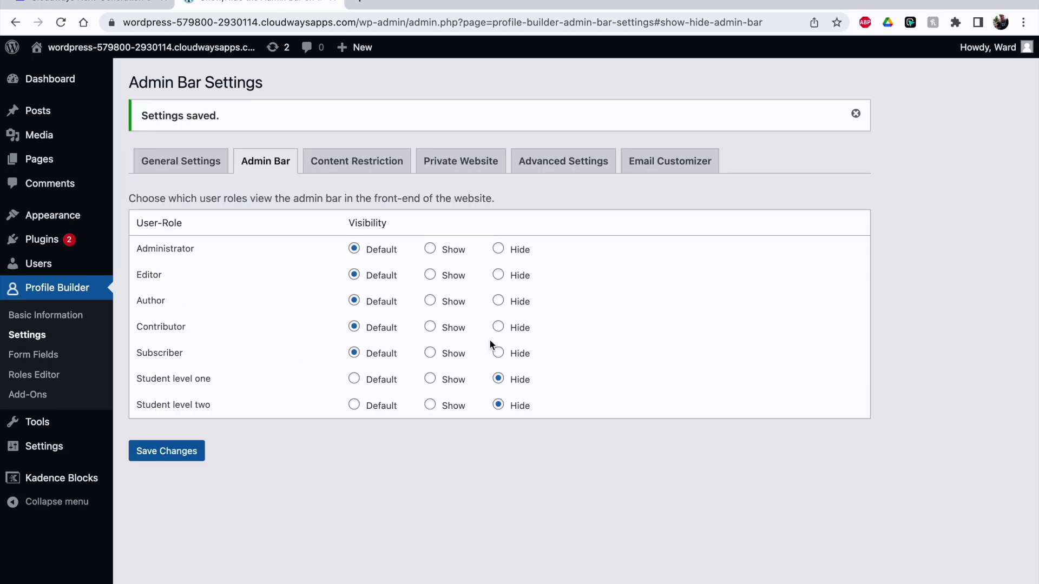
# Go to Content Restriction and bring up the Private Website settings
pyautogui.click(353, 171)
pyautogui.scroll(-3, 323, 264)
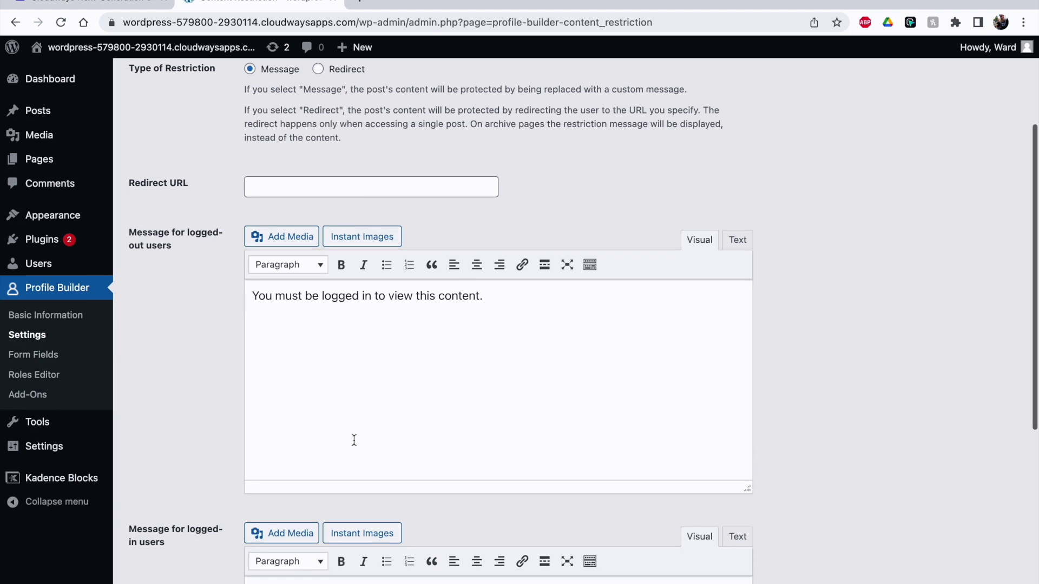
pyautogui.scroll(-1, 398, 318)
pyautogui.scroll(-6, 398, 318)
pyautogui.scroll(10, 398, 318)
pyautogui.click(460, 118)
# Enable the private website and redirect logged-out visitors to the Log In page
pyautogui.click(412, 234)
pyautogui.click(403, 162)
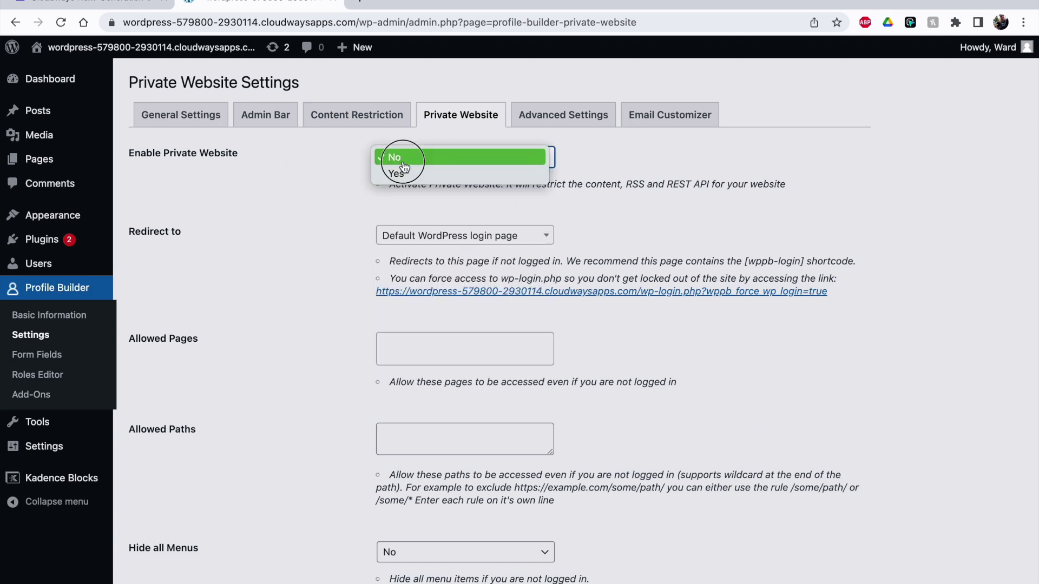
pyautogui.click(398, 174)
pyautogui.click(416, 237)
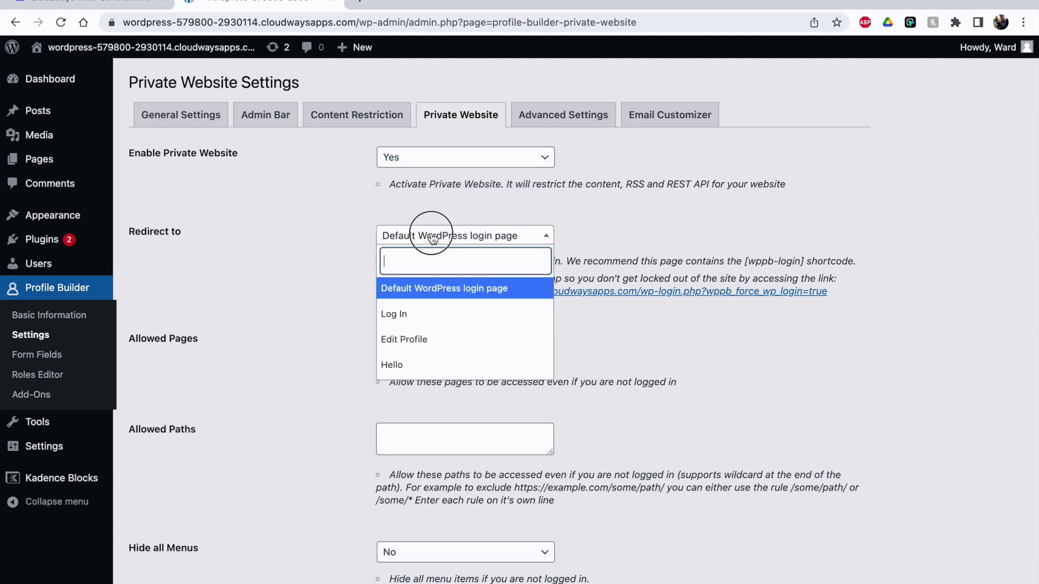
pyautogui.click(403, 316)
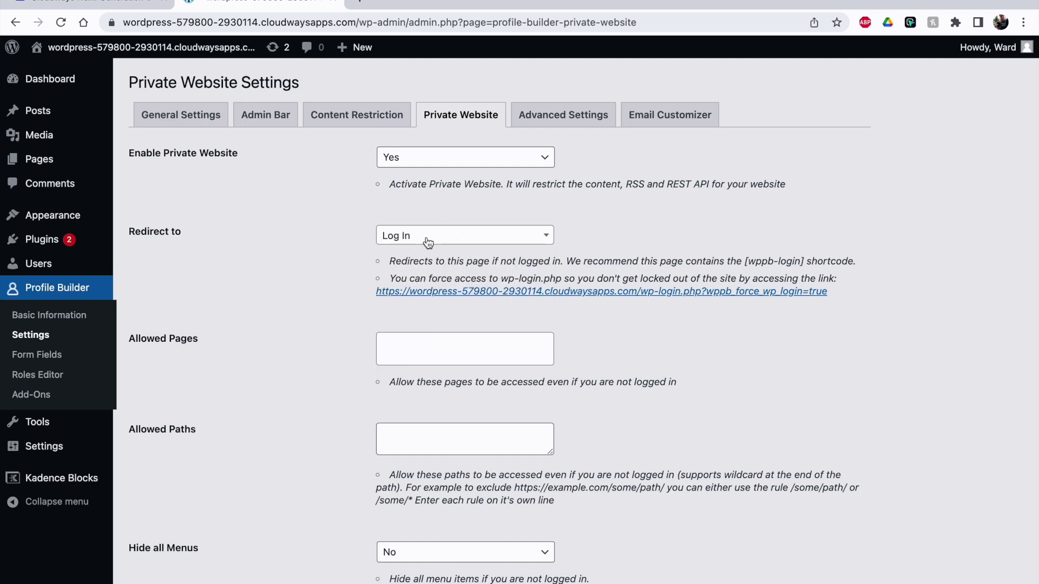
# Check the live site's Log In page in a new tab, then return to the settings
pyautogui.rightClick(156, 49)
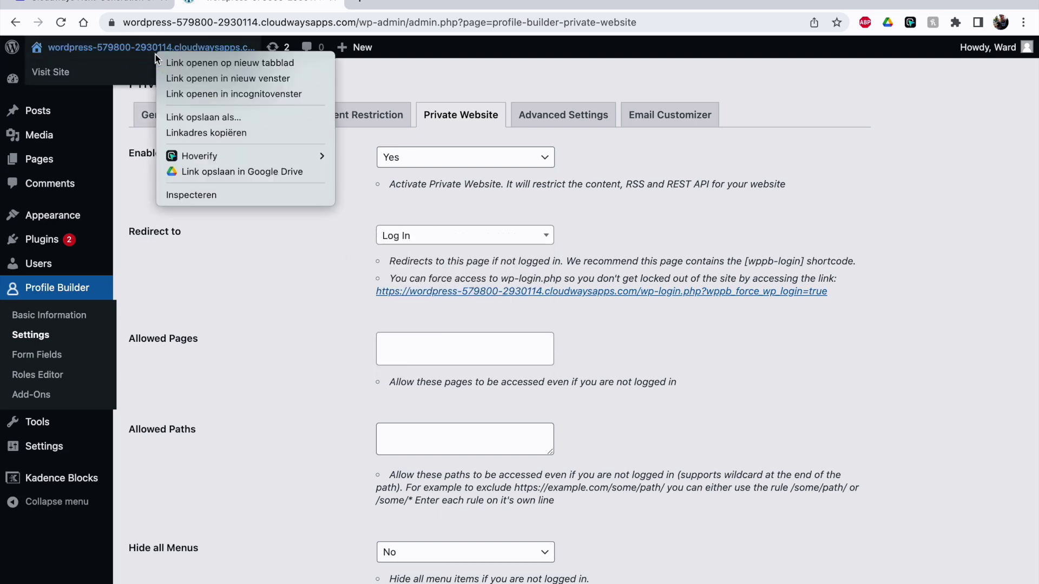
pyautogui.click(166, 64)
pyautogui.click(387, 3)
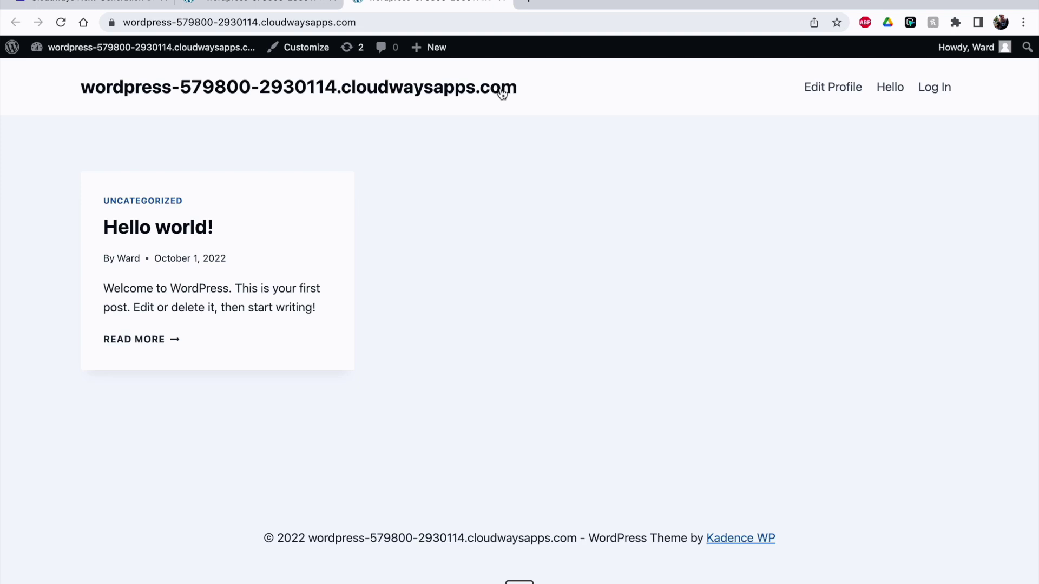
pyautogui.click(941, 88)
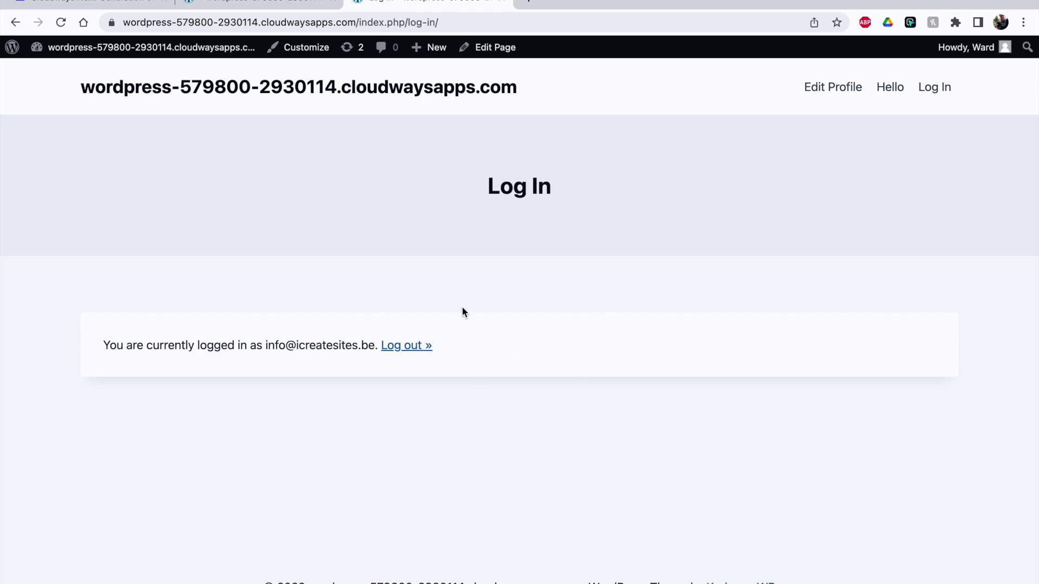
pyautogui.click(260, 6)
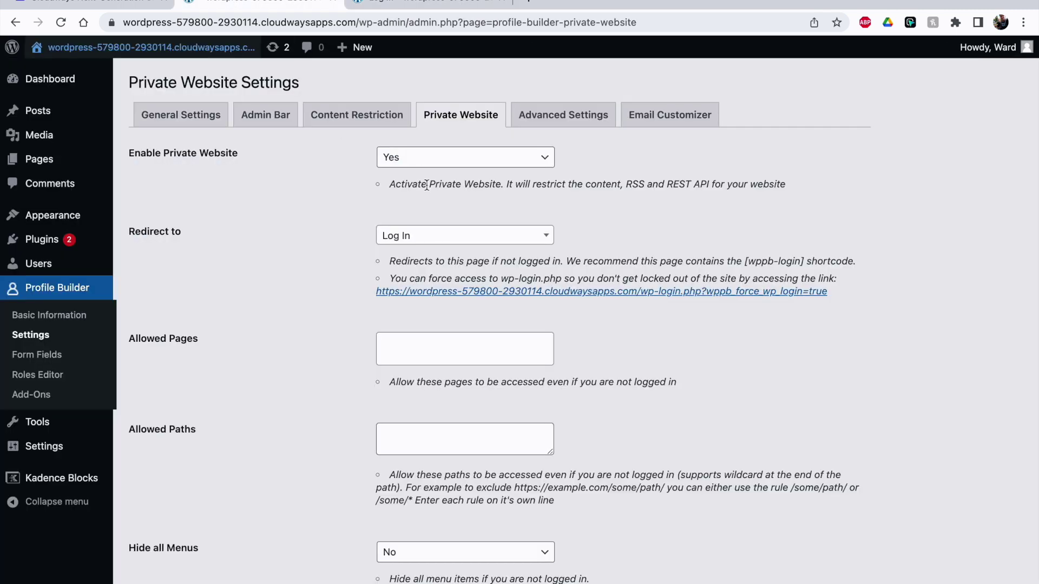
# Add Hello to Allowed Pages, set Hide all Menus to Yes, save, and return to Content Restriction
pyautogui.click(420, 347)
pyautogui.scroll(-2, 420, 391)
pyautogui.click(409, 357)
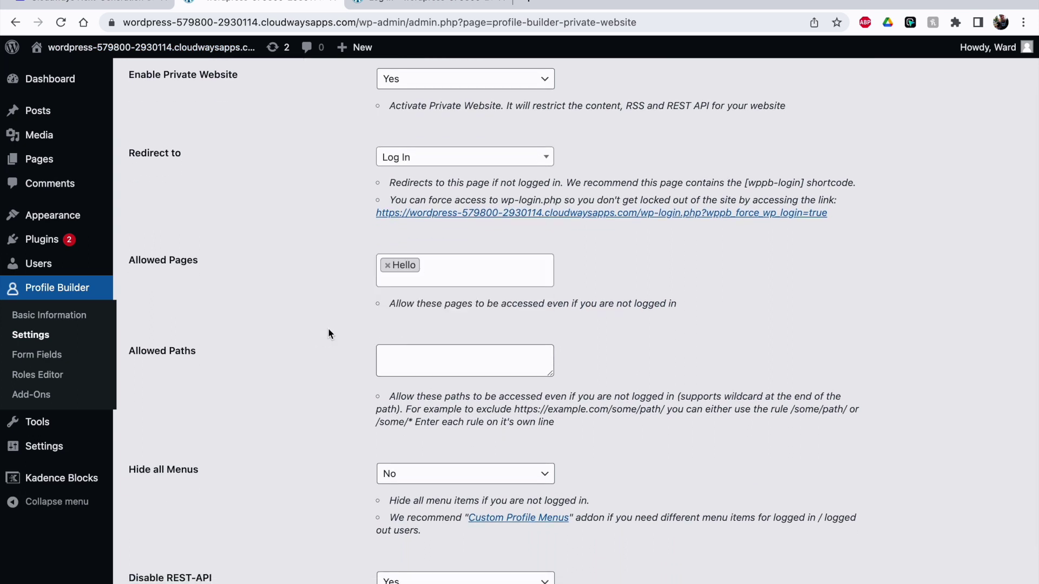
pyautogui.click(437, 271)
pyautogui.click(313, 314)
pyautogui.scroll(-3, 339, 271)
pyautogui.scroll(-1, 373, 283)
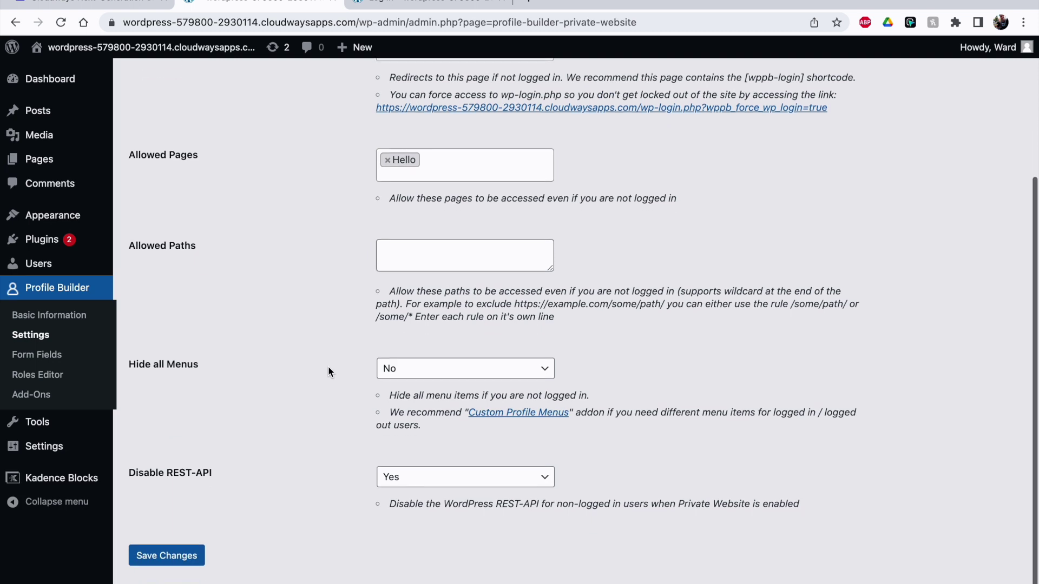
pyautogui.click(395, 367)
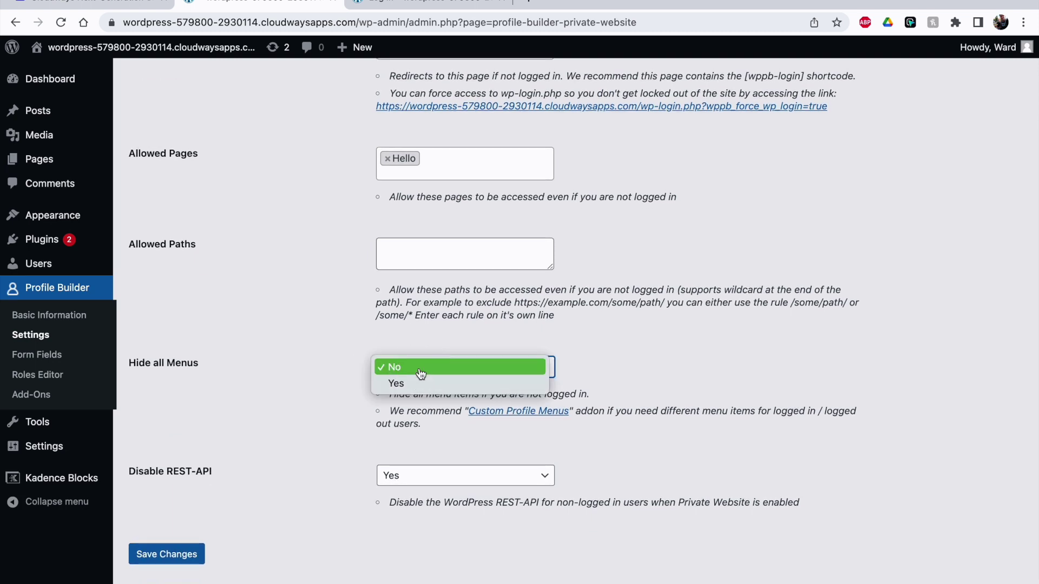
pyautogui.click(416, 385)
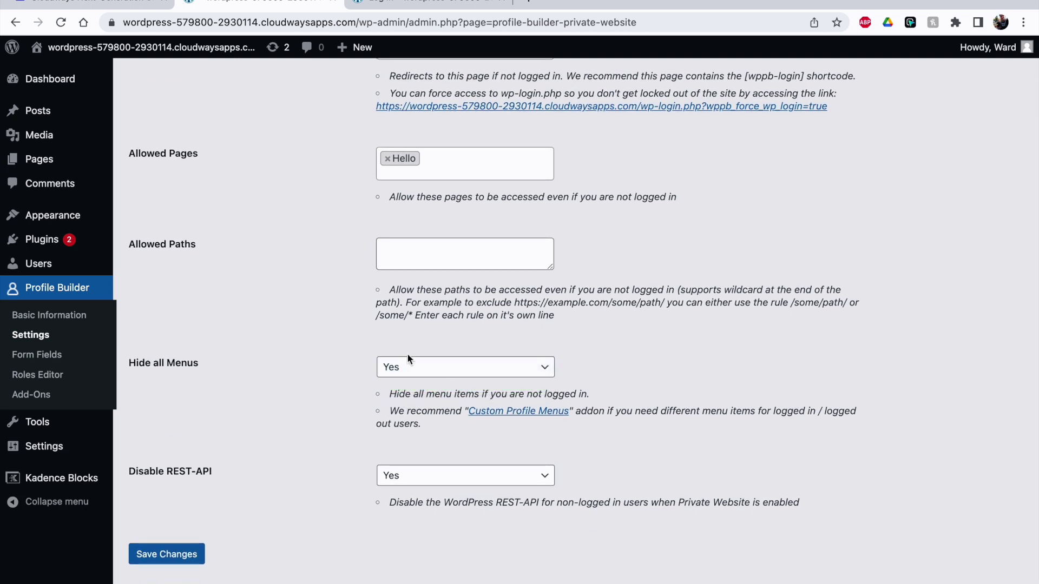
pyautogui.click(163, 554)
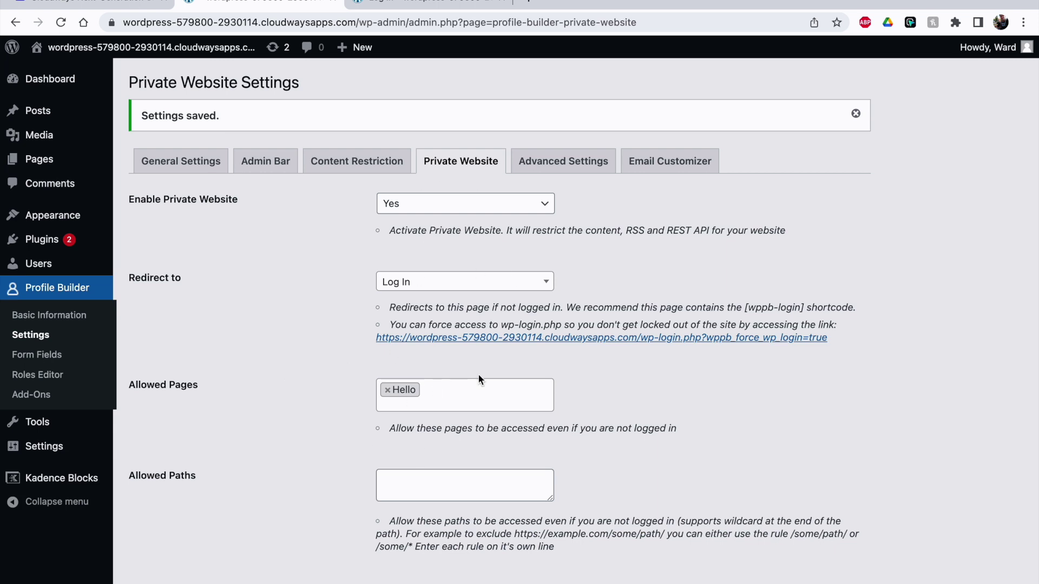
pyautogui.click(546, 165)
pyautogui.click(330, 117)
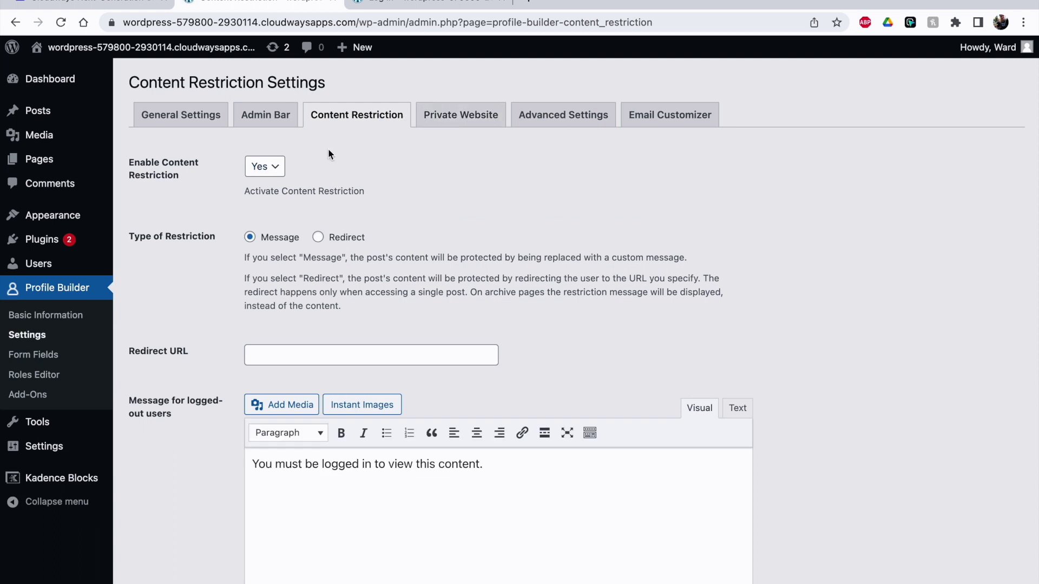
pyautogui.click(50, 113)
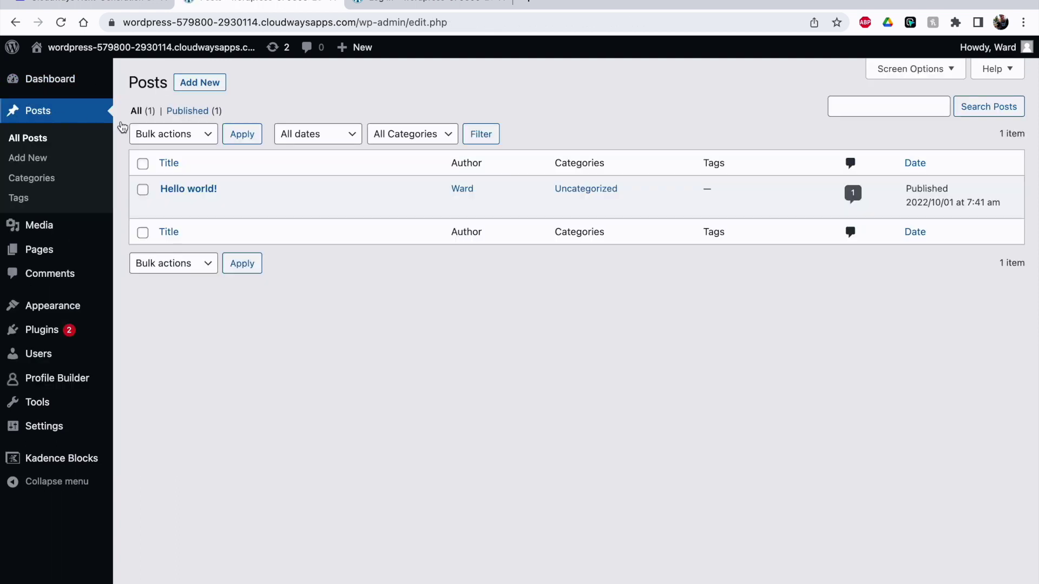
pyautogui.click(204, 92)
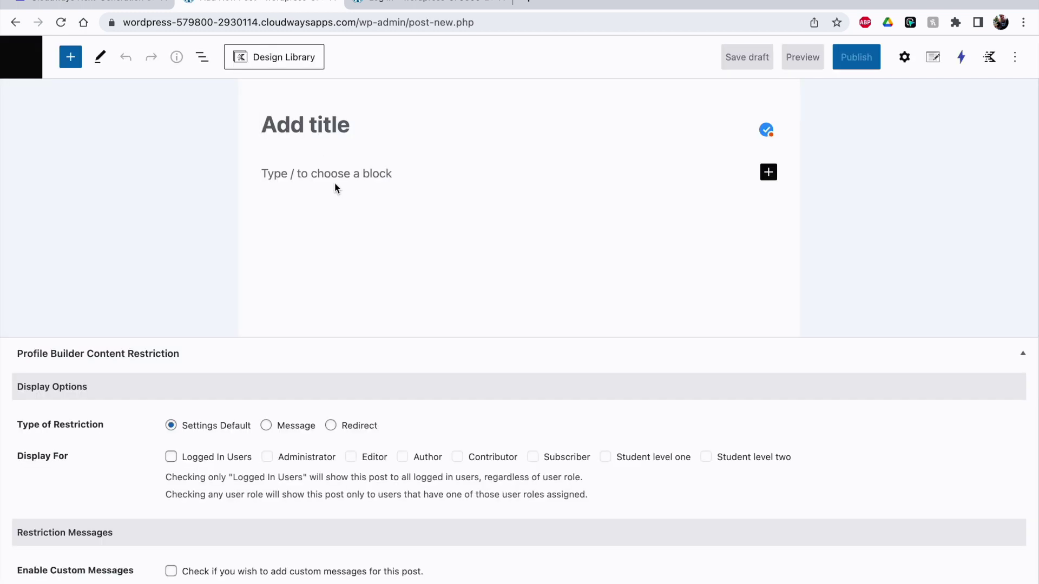
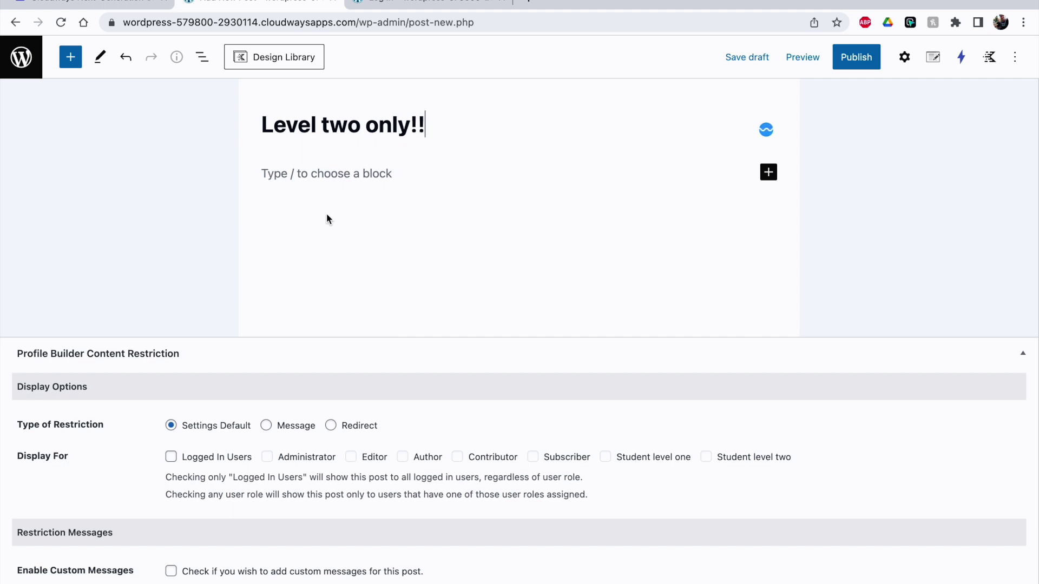
pyautogui.click(316, 174)
pyautogui.write('/im')
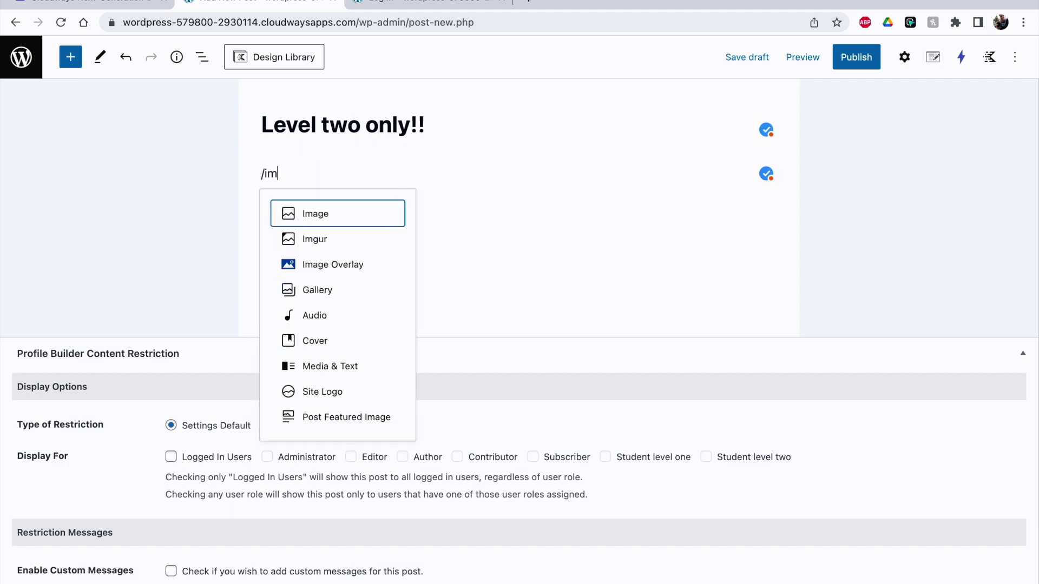
pyautogui.click(310, 217)
pyautogui.click(361, 261)
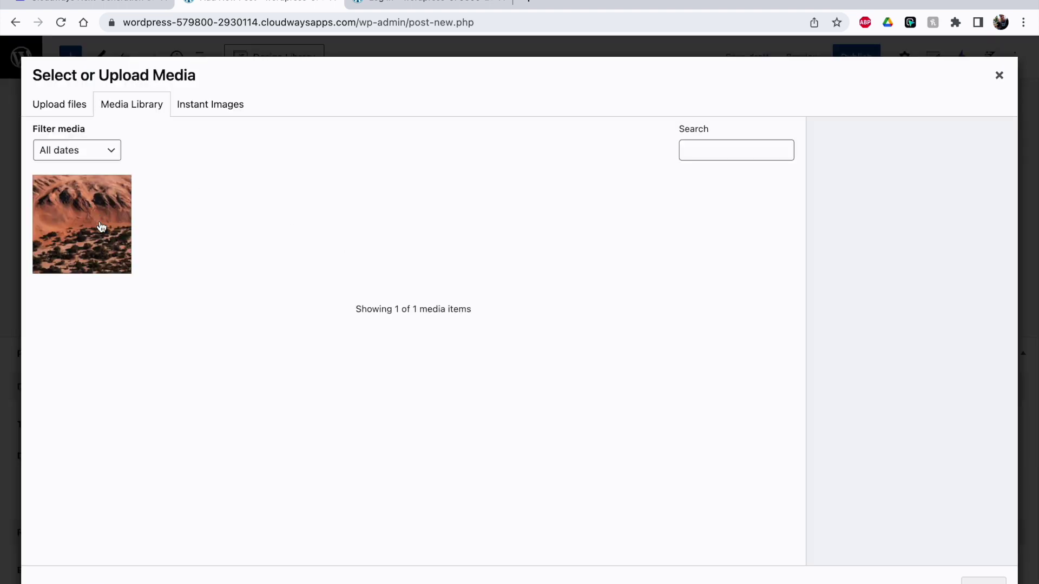
pyautogui.click(102, 224)
pyautogui.click(984, 580)
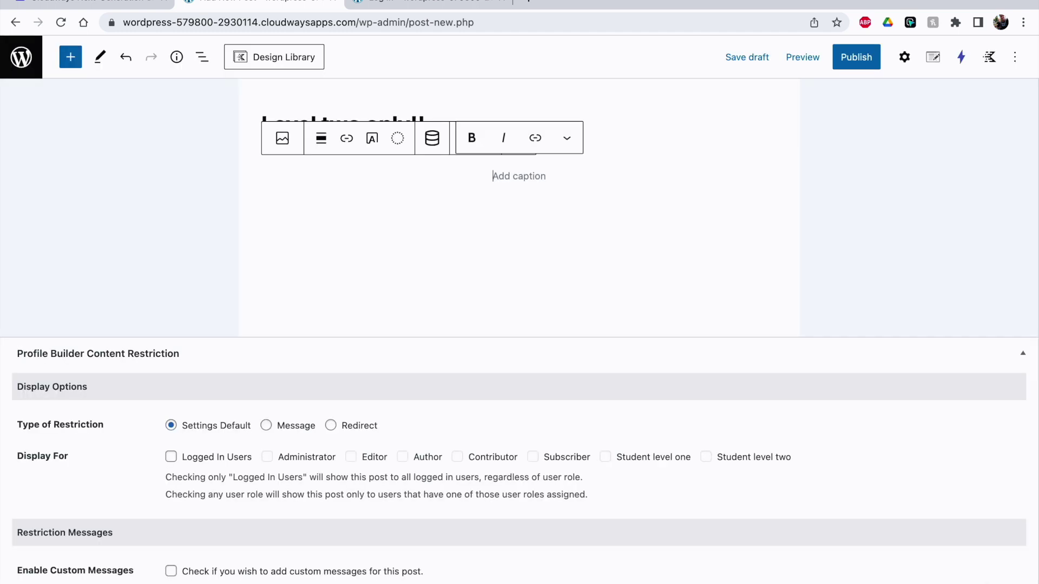
pyautogui.scroll(-10, 680, 218)
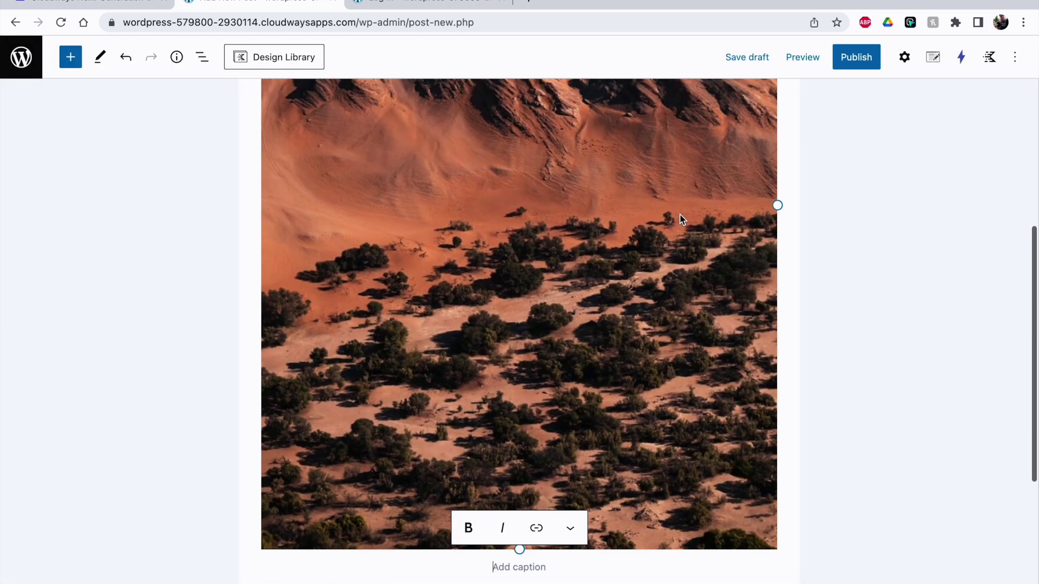
pyautogui.click(171, 456)
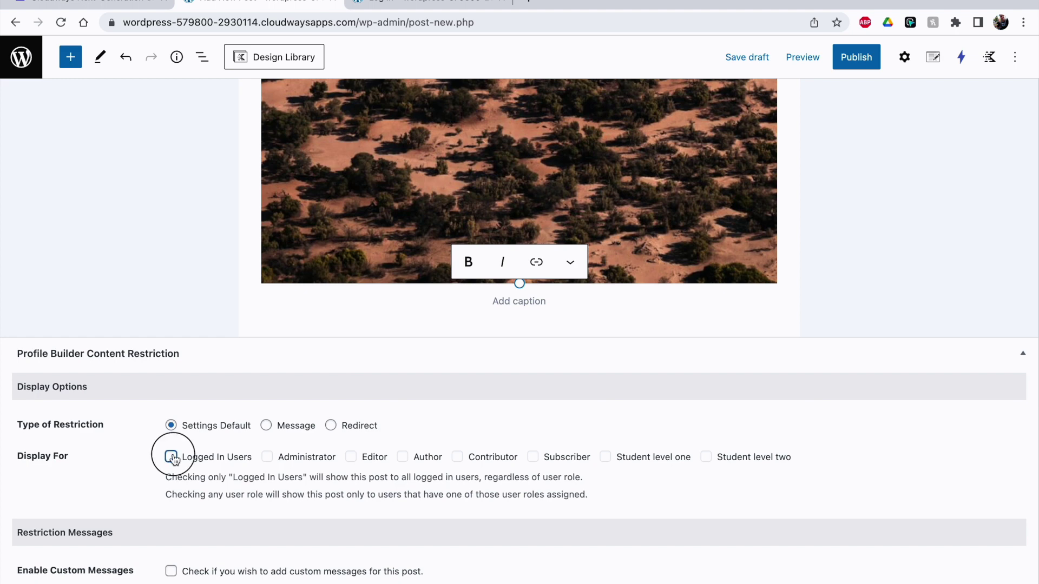
pyautogui.click(706, 458)
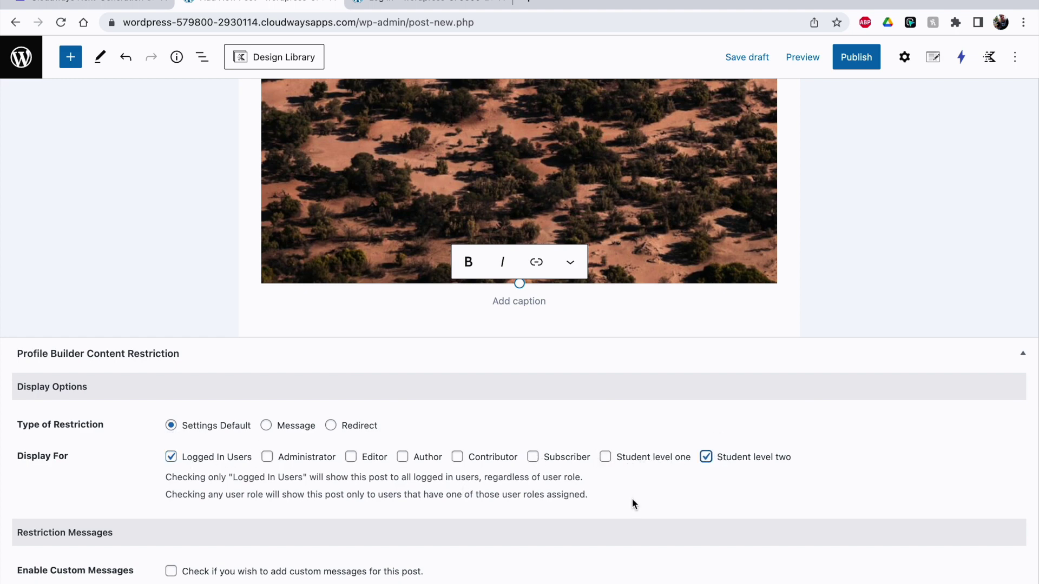
pyautogui.click(862, 67)
pyautogui.click(862, 70)
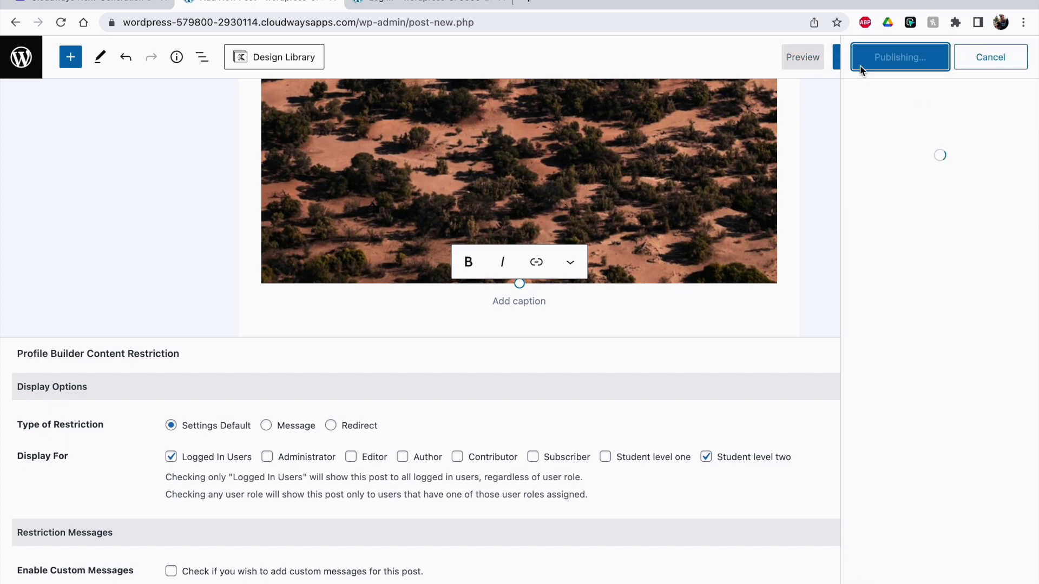
pyautogui.click(17, 56)
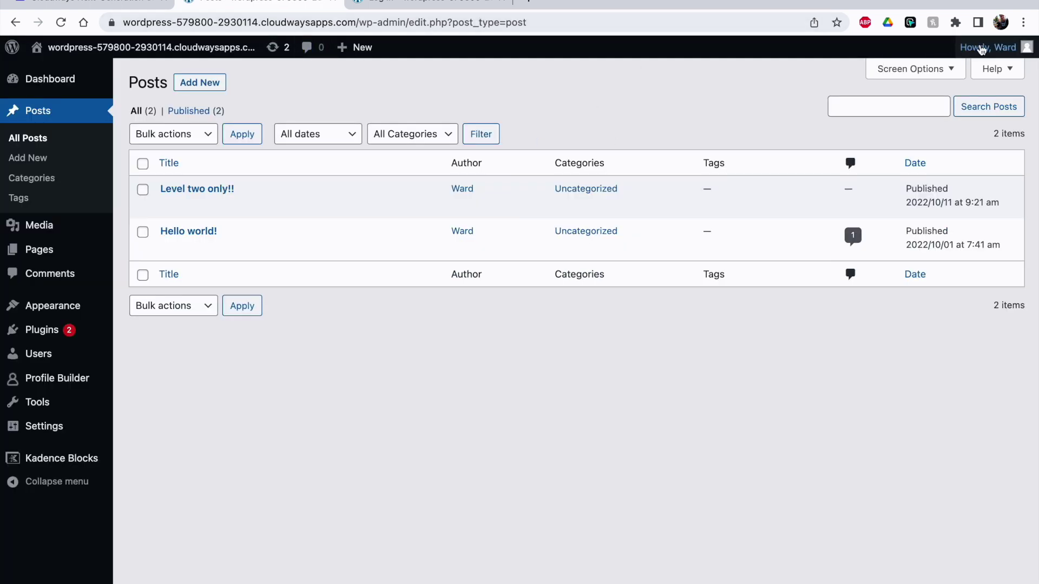
pyautogui.moveTo(984, 48)
pyautogui.click(953, 130)
pyautogui.click(487, 325)
pyautogui.press('Tab')
pyautogui.write('********')
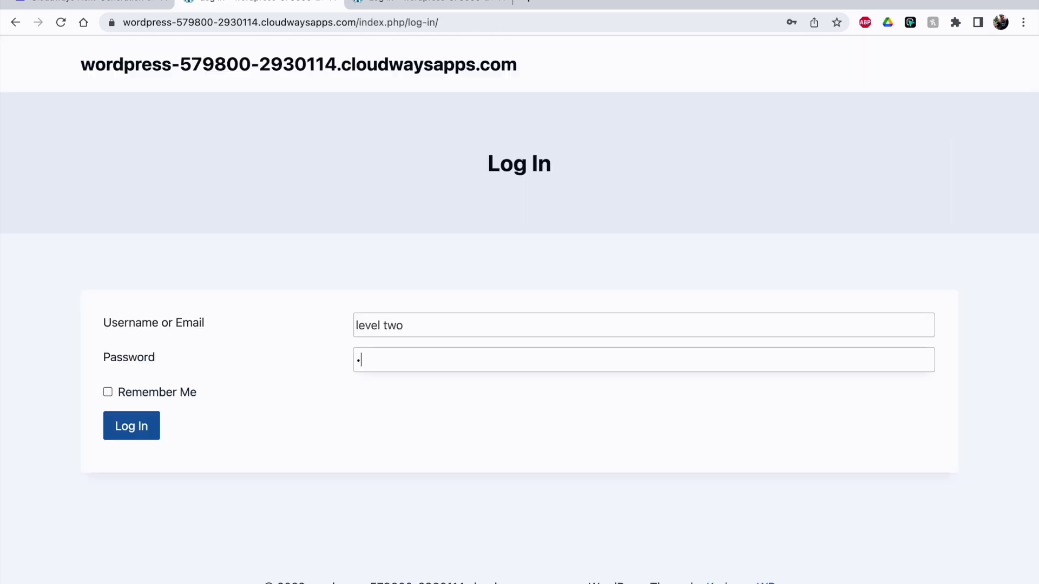
pyautogui.click(149, 425)
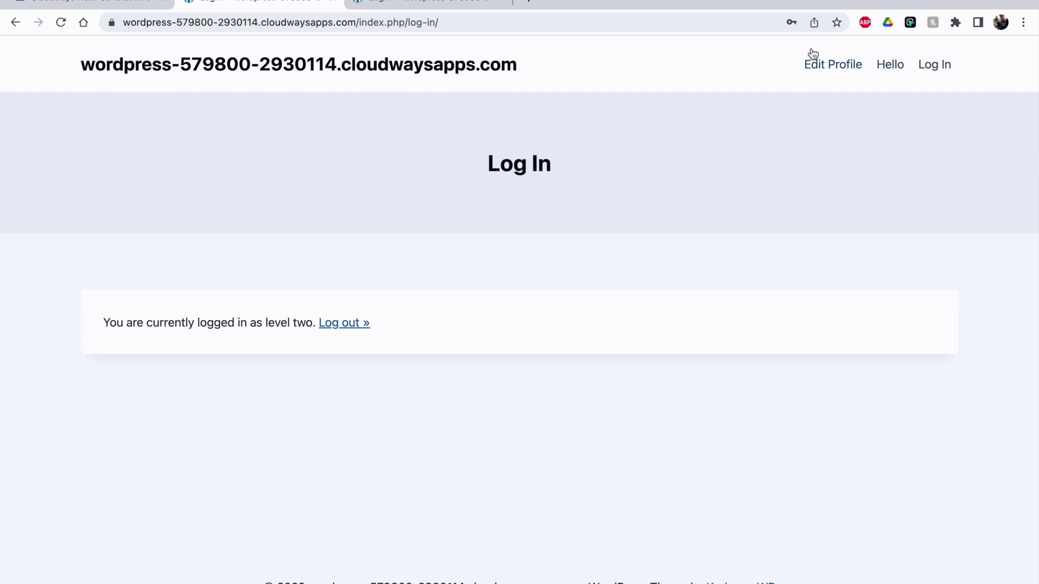
pyautogui.click(365, 67)
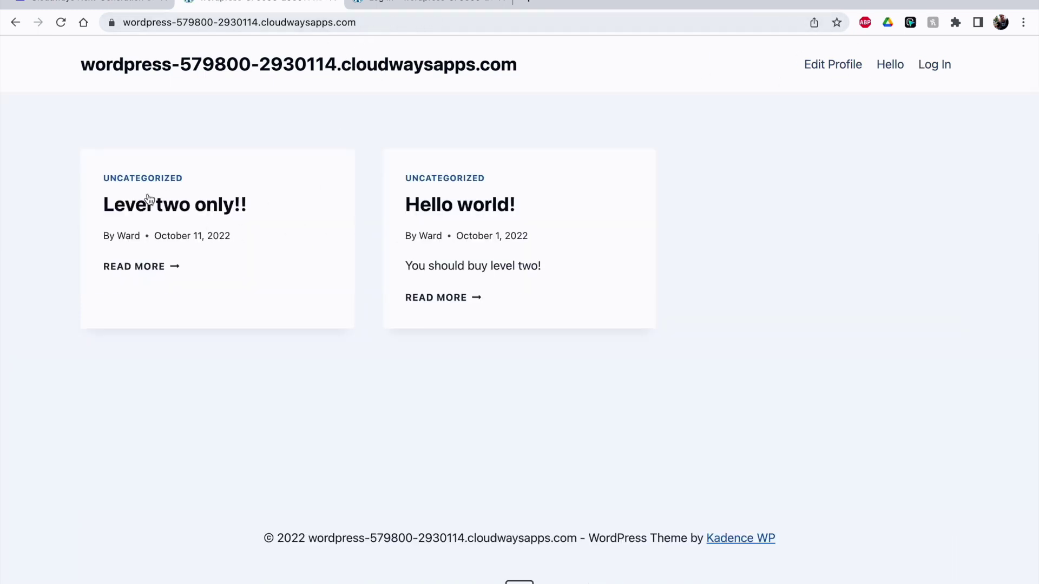
pyautogui.click(154, 267)
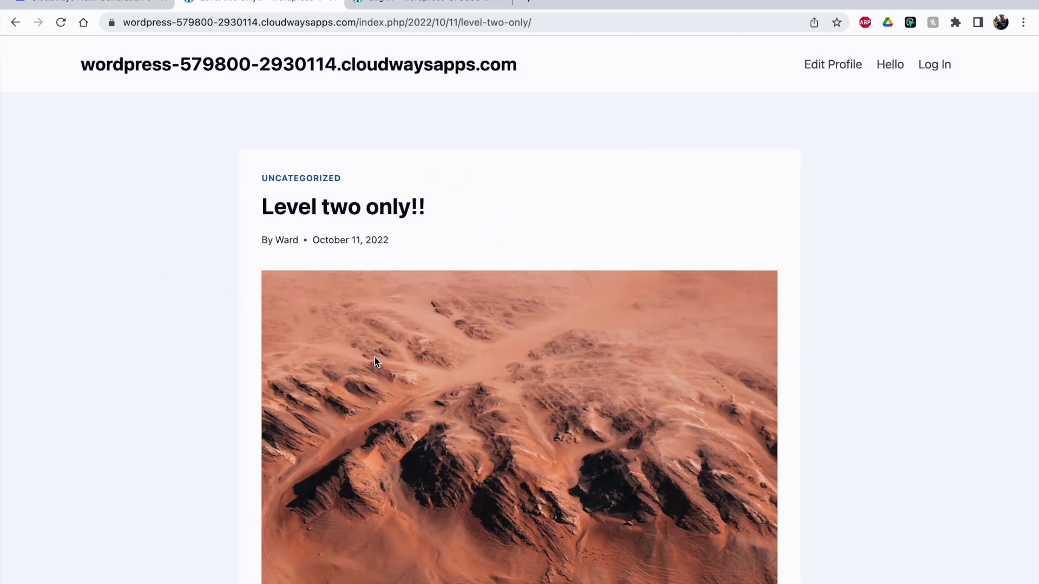
pyautogui.scroll(-15, 495, 364)
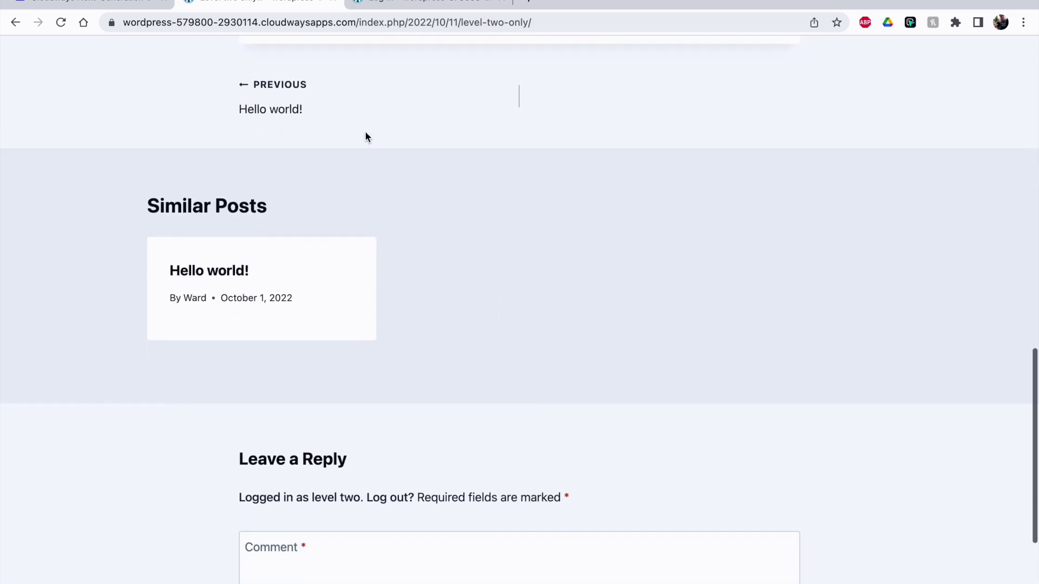
pyautogui.scroll(3, 365, 135)
pyautogui.scroll(1, 365, 132)
pyautogui.click(277, 314)
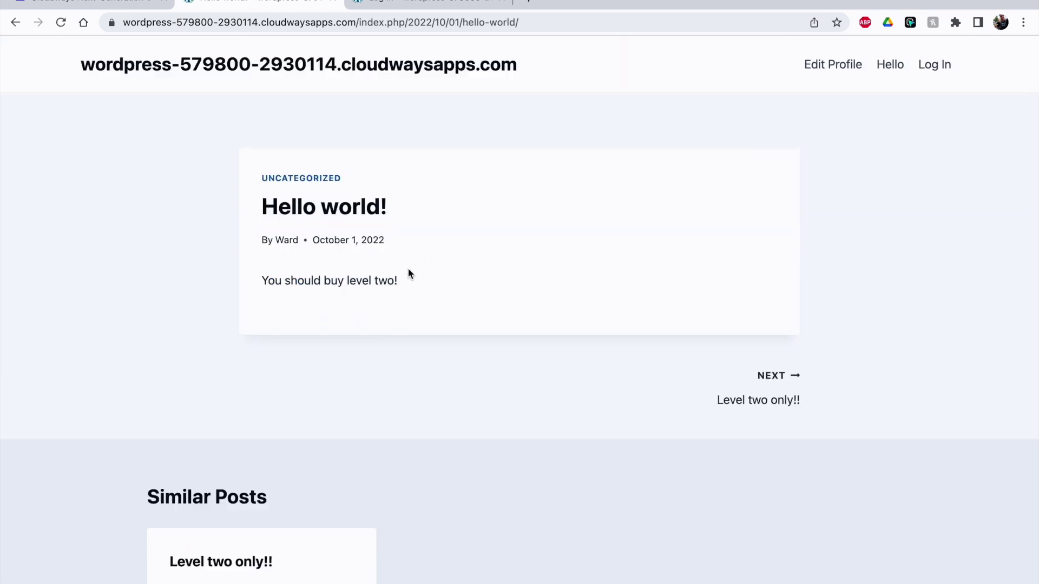
pyautogui.scroll(-3, 572, 229)
pyautogui.scroll(3, 572, 229)
pyautogui.scroll(-2, 624, 232)
pyautogui.scroll(2, 624, 232)
pyautogui.click(757, 411)
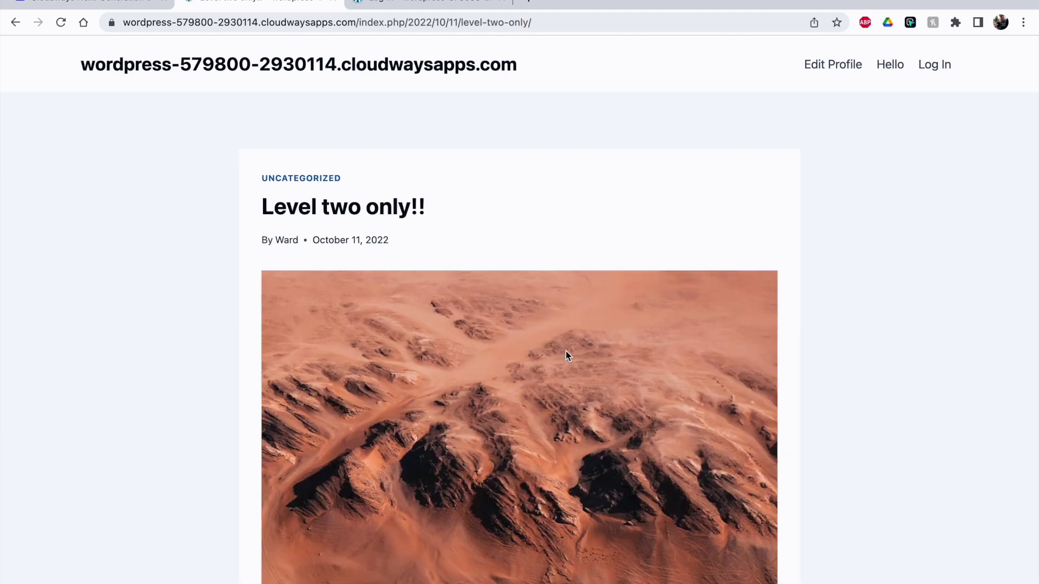
pyautogui.scroll(-5, 518, 312)
pyautogui.scroll(-10, 518, 313)
pyautogui.scroll(15, 518, 313)
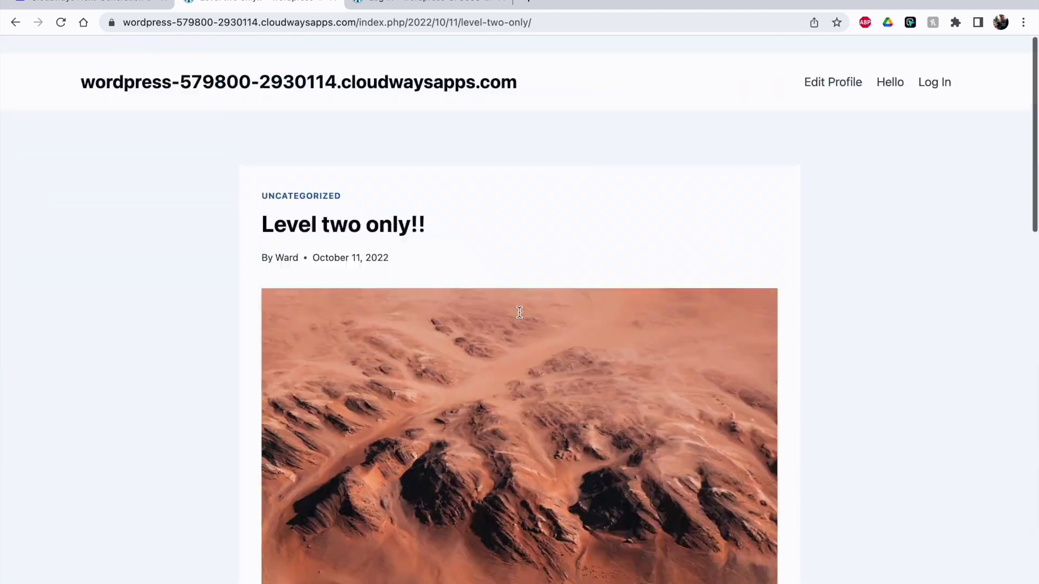
pyautogui.scroll(-15, 841, 269)
pyautogui.scroll(-3, 399, 531)
pyautogui.click(383, 501)
pyautogui.scroll(-4, 577, 512)
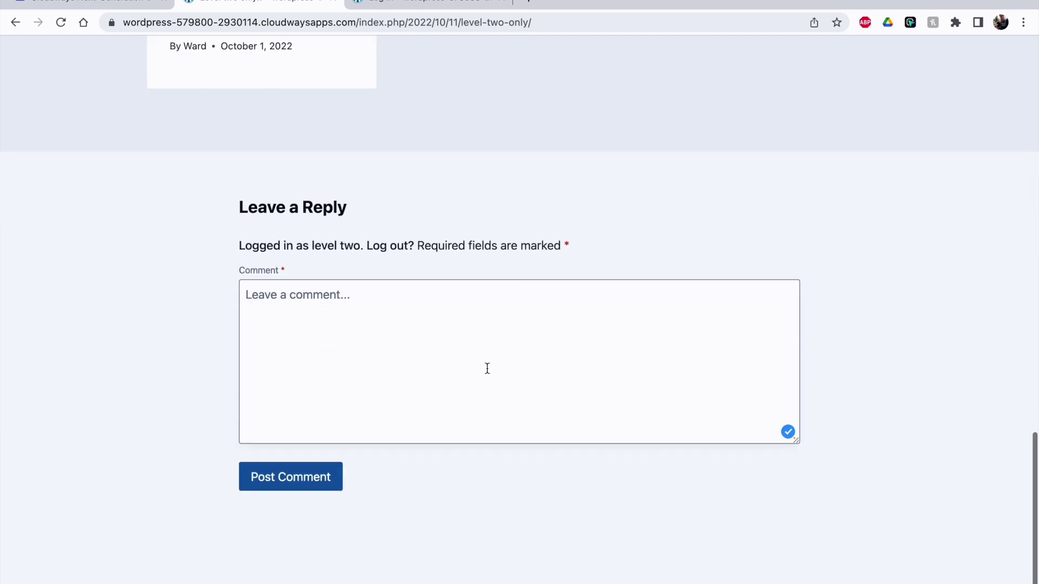
pyautogui.scroll(2, 432, 372)
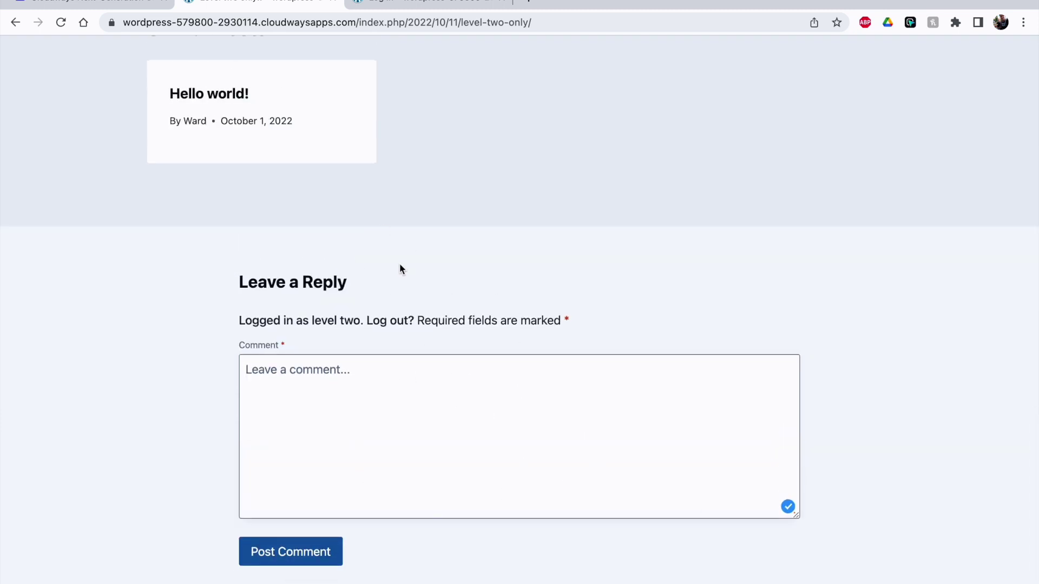
pyautogui.scroll(15, 476, 313)
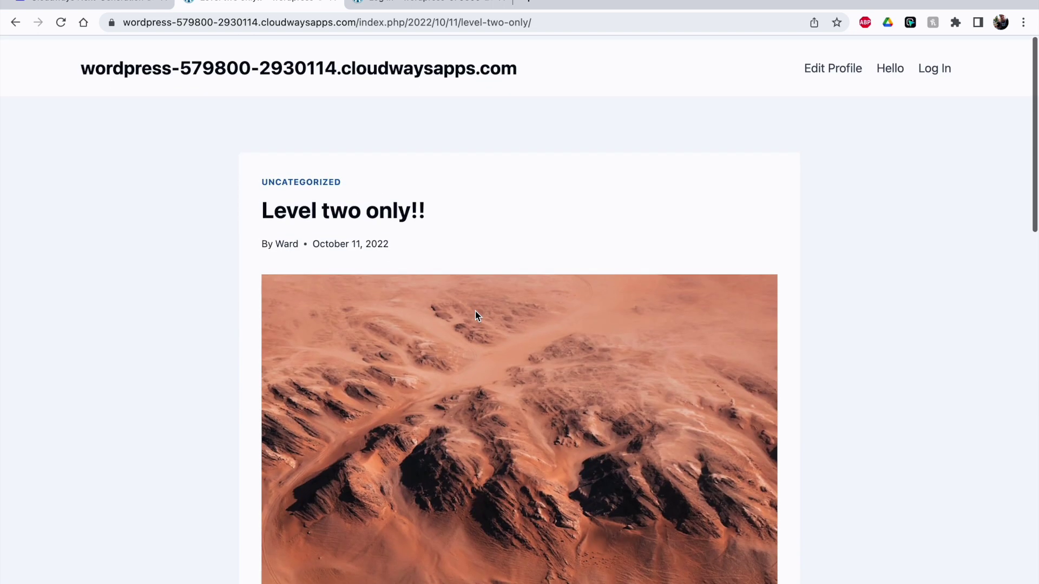
pyautogui.click(930, 70)
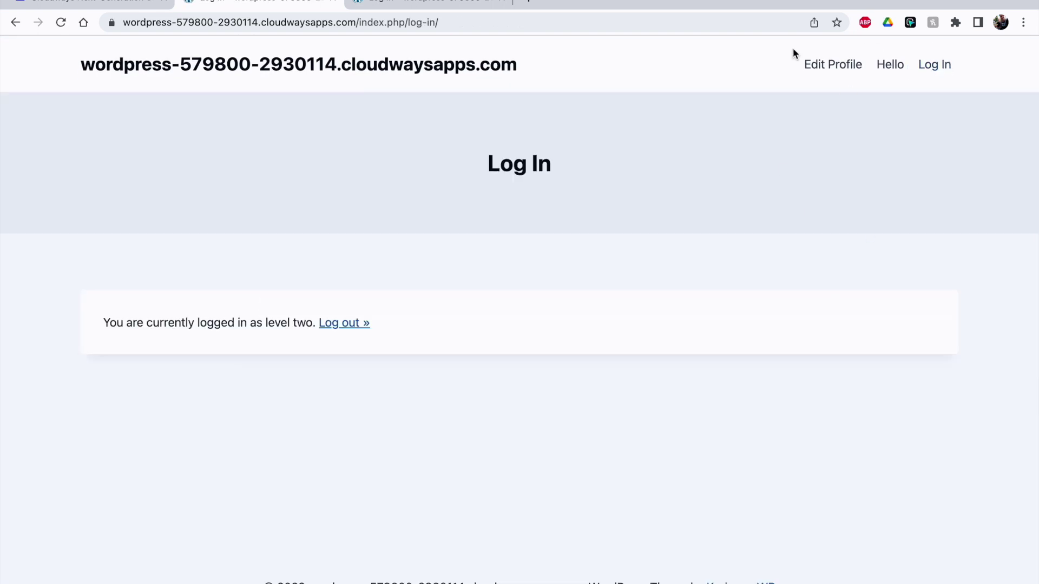
# Log out of the level-two account and try reaching the homepage while logged out
pyautogui.click(336, 324)
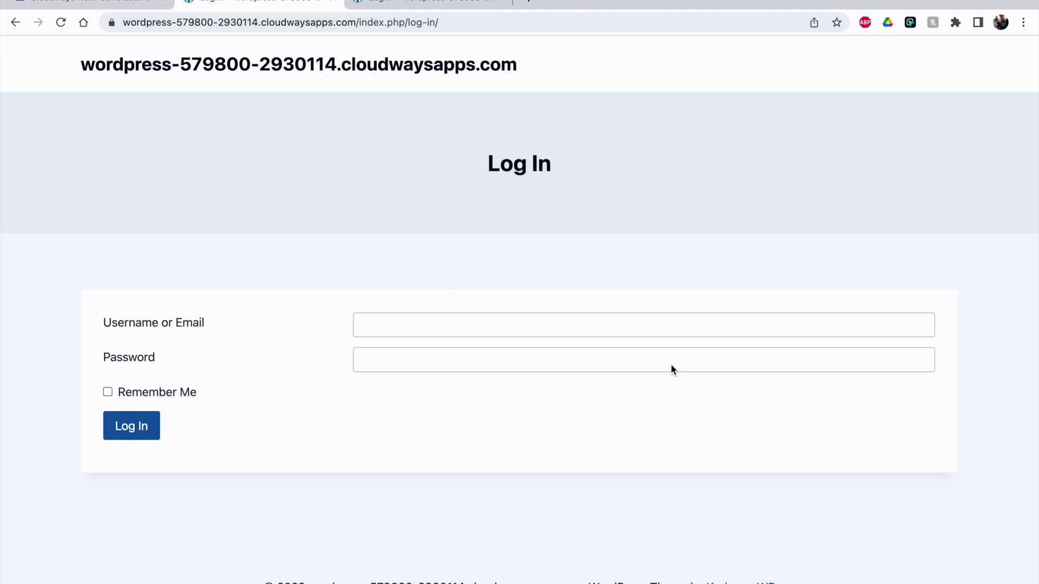
pyautogui.click(379, 66)
pyautogui.click(380, 66)
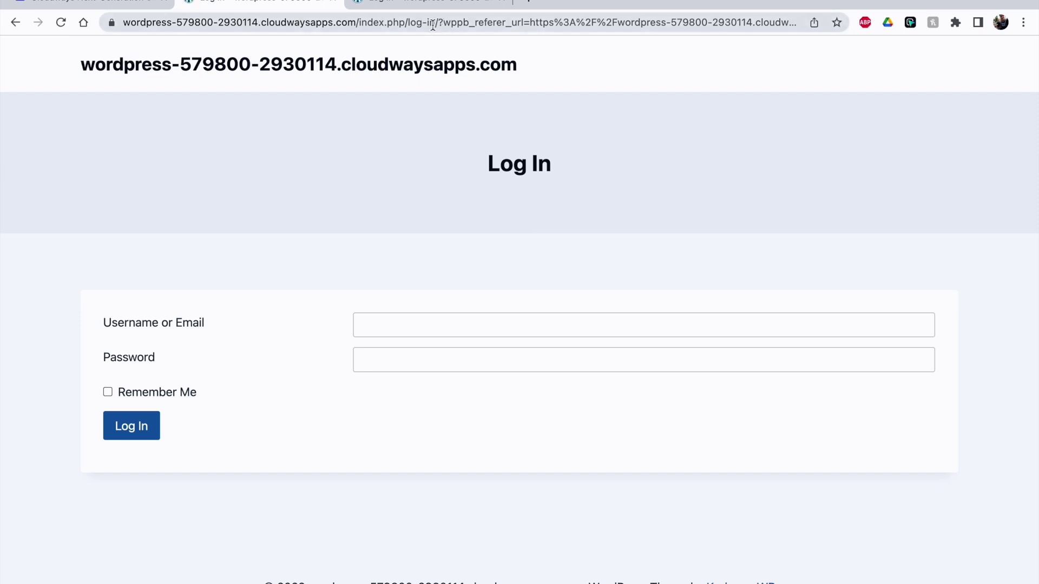
pyautogui.click(365, 66)
pyautogui.click(345, 66)
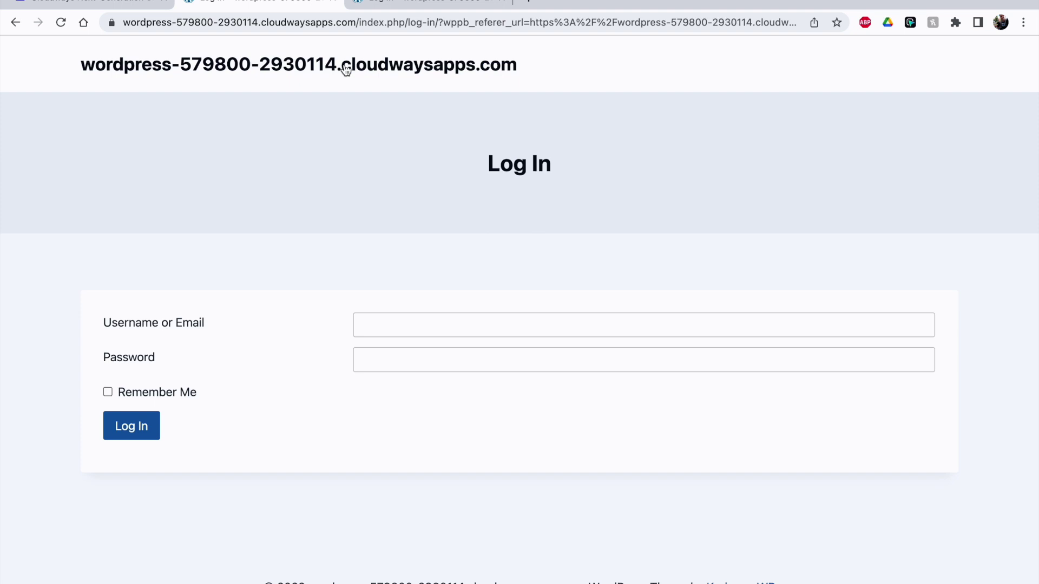
pyautogui.click(347, 67)
# Strip the redirect from the address and confirm the bare site still lands on Log In
pyautogui.moveTo(358, 23); pyautogui.dragTo(705, 48)
pyautogui.press('BackSpace')
pyautogui.press('Return')
pyautogui.moveTo(475, 171); pyautogui.dragTo(582, 179)
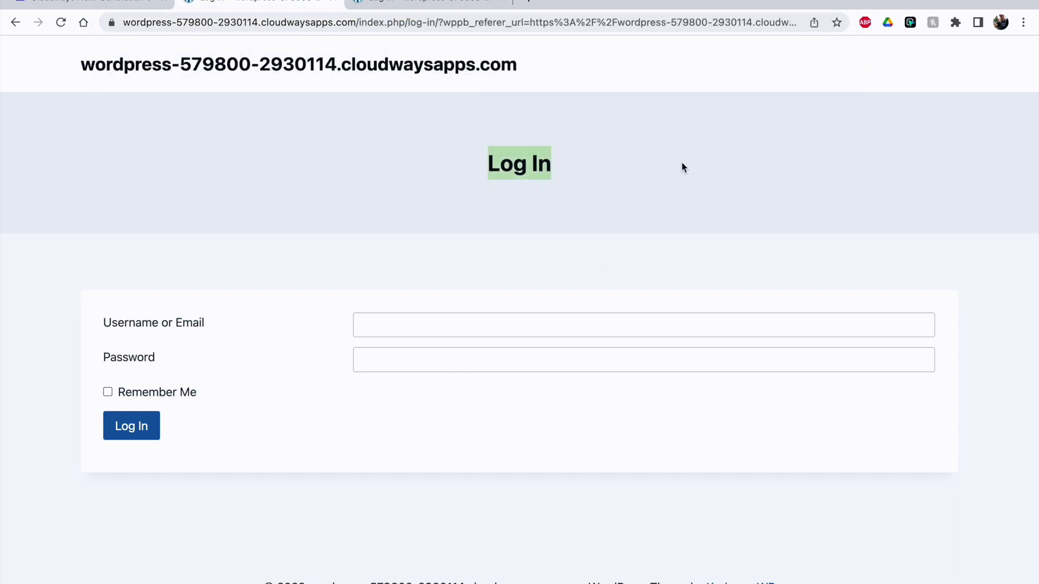
pyautogui.click(484, 185)
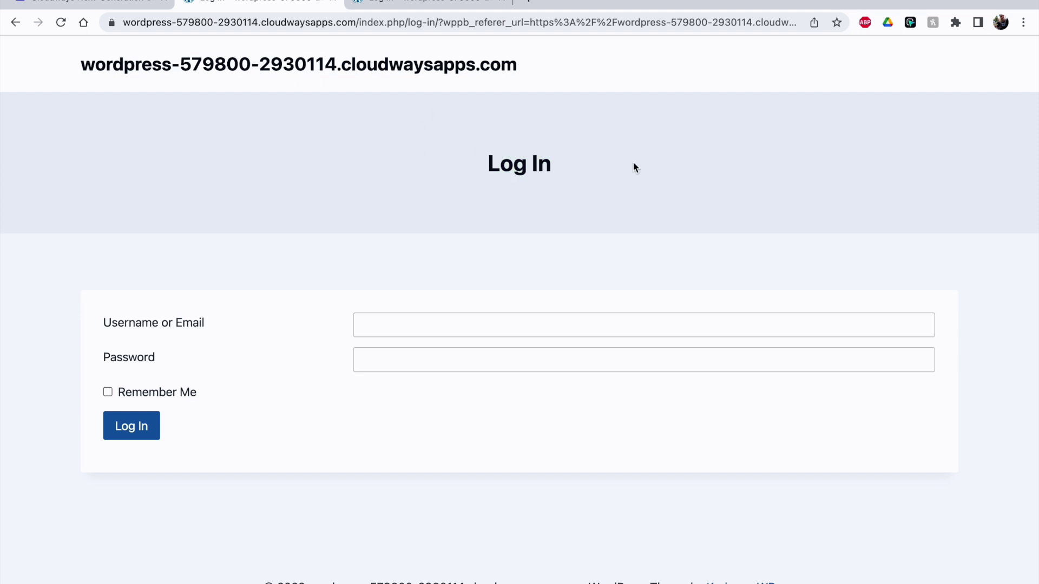
pyautogui.click(404, 76)
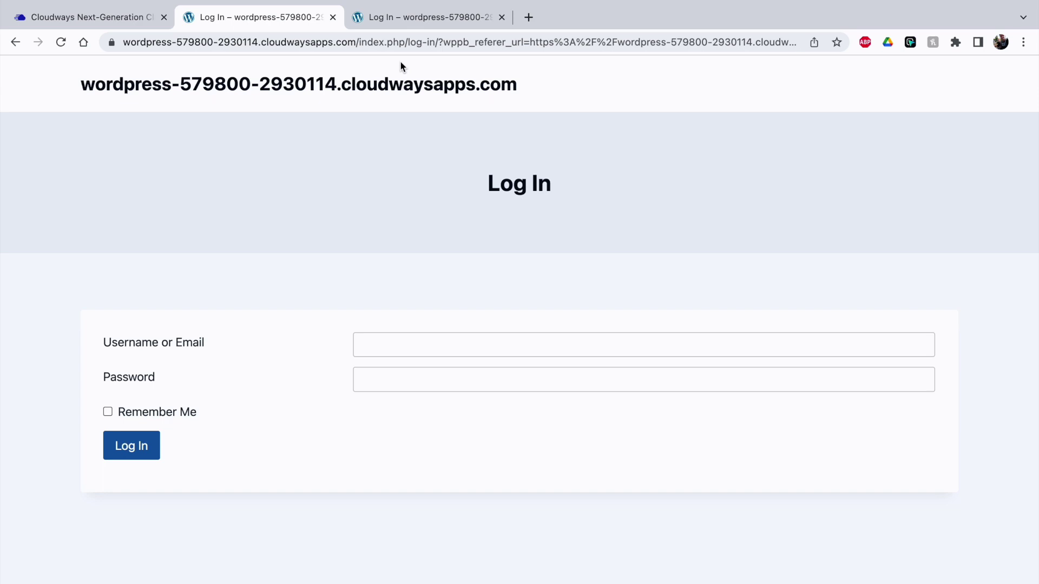
# Sign in with the 'level one' username and its password
pyautogui.tripleClick(490, 177)
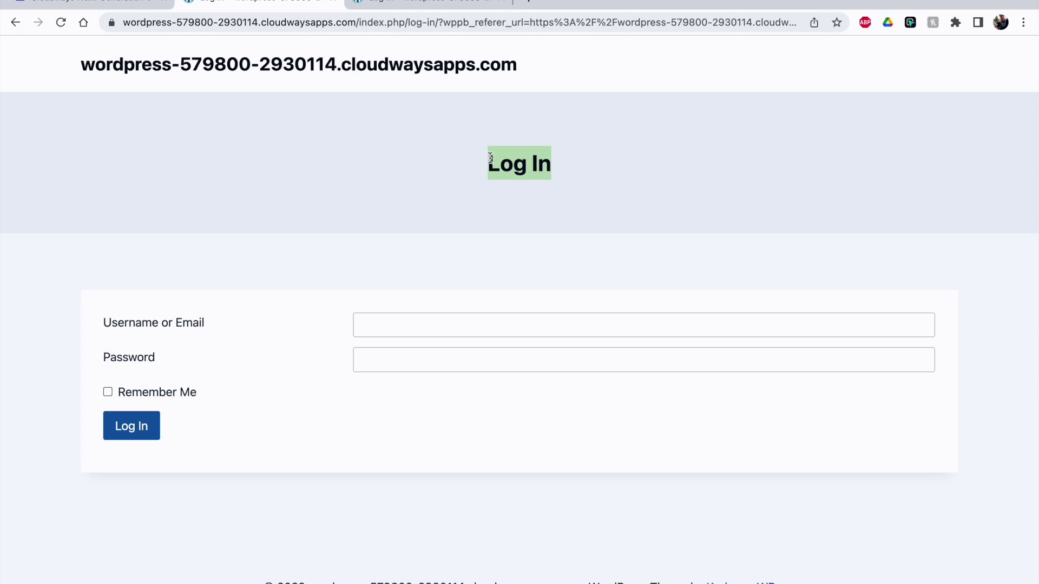
pyautogui.write('level one')
pyautogui.press('Tab')
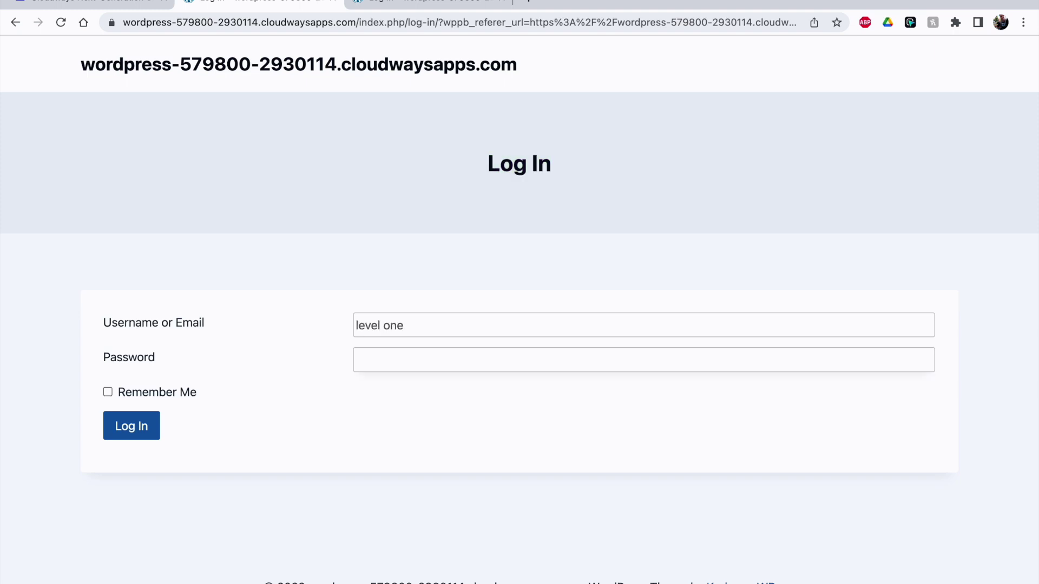
pyautogui.write('********')
pyautogui.press('Return')
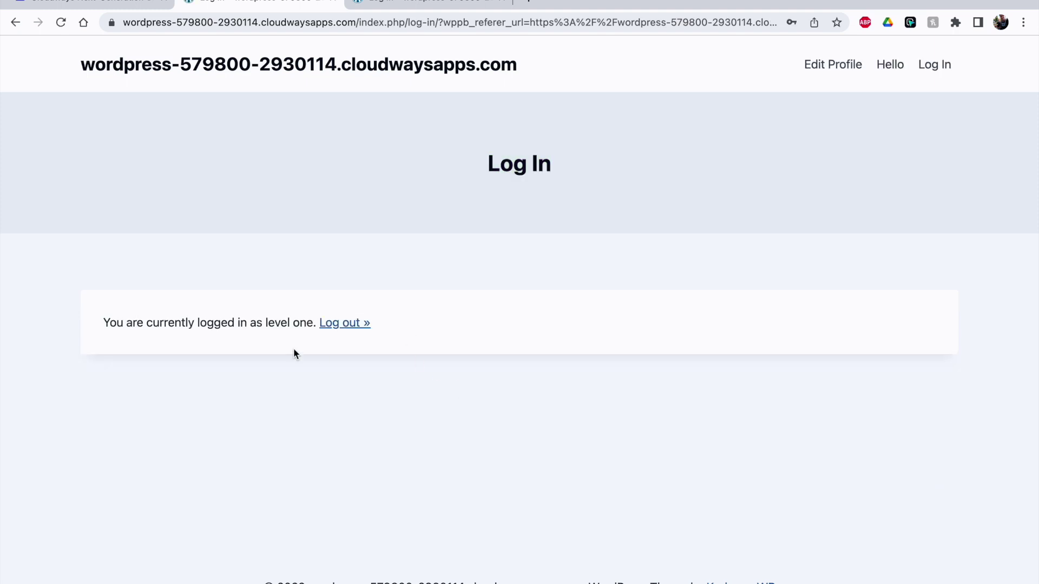
pyautogui.click(443, 64)
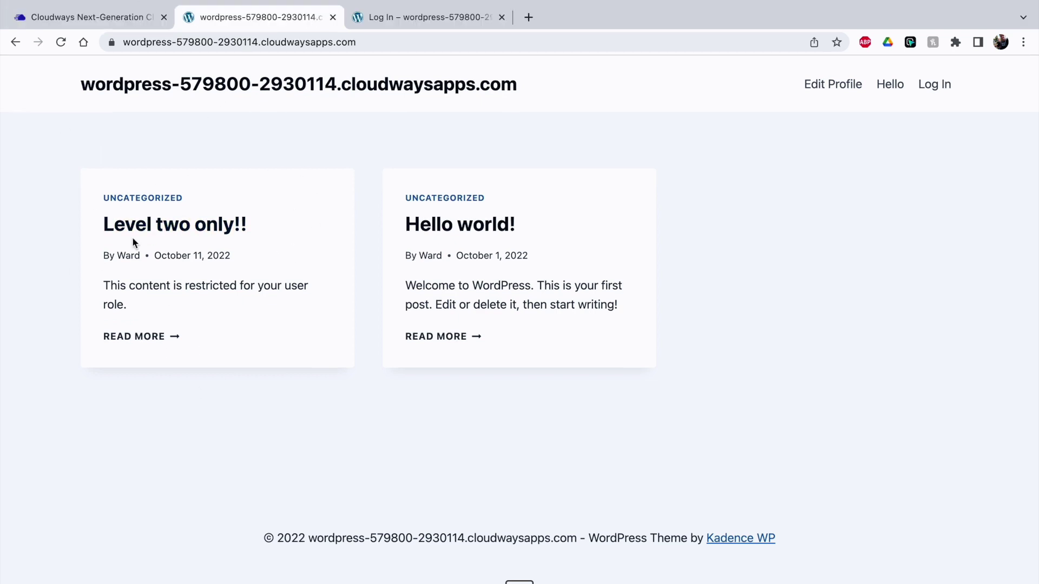
pyautogui.click(152, 213)
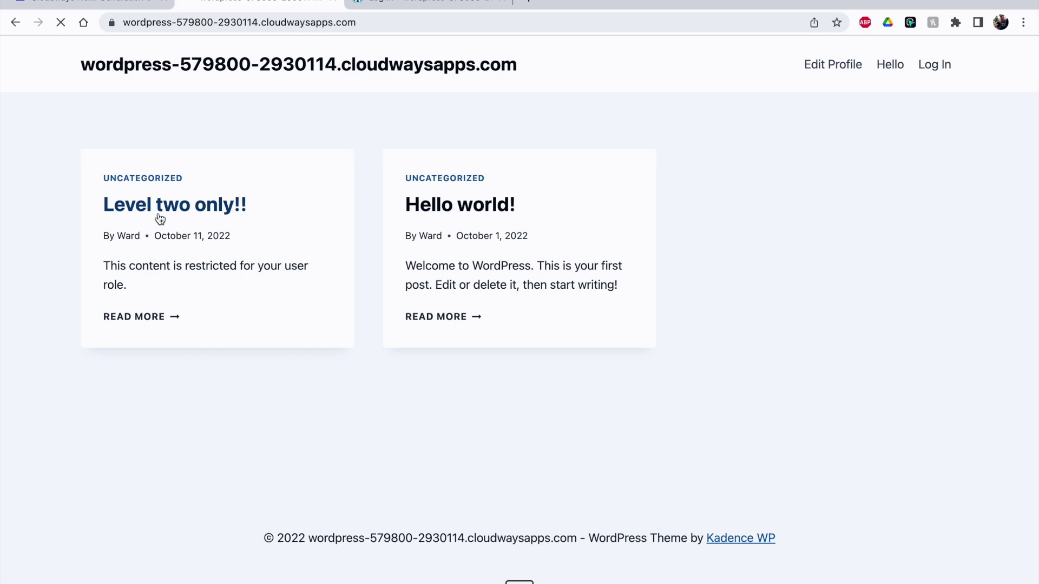
pyautogui.moveTo(262, 279); pyautogui.dragTo(495, 286)
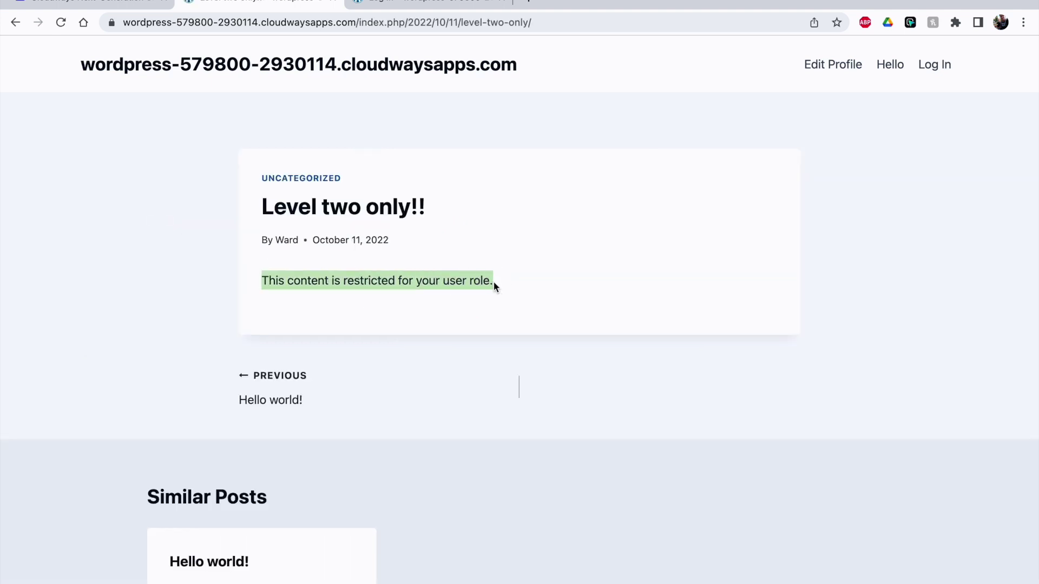
pyautogui.click(460, 280)
# Back on the homepage, highlight the restriction notice shown on the post's card
pyautogui.click(197, 65)
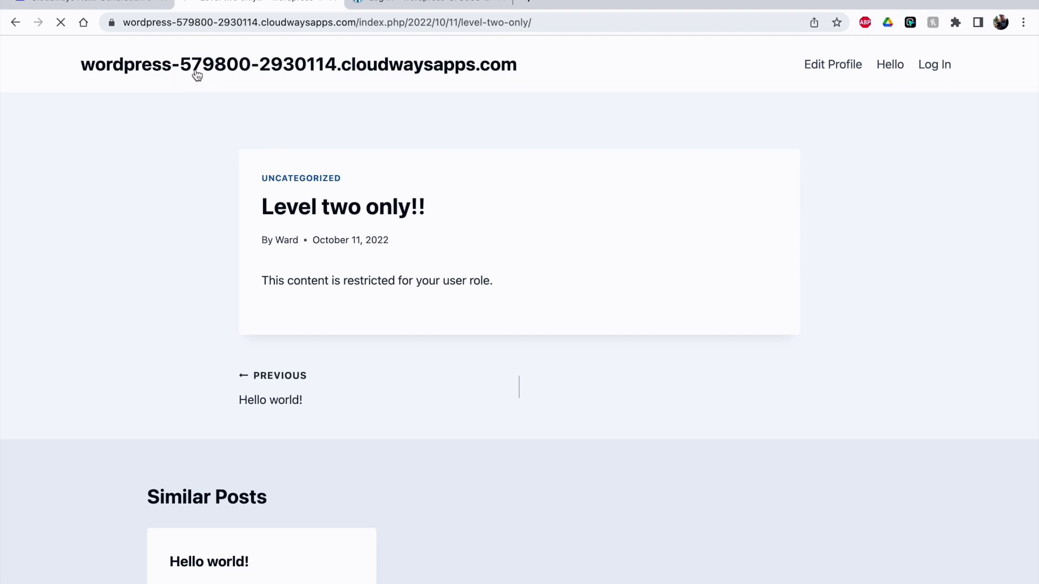
pyautogui.moveTo(104, 265); pyautogui.dragTo(162, 274)
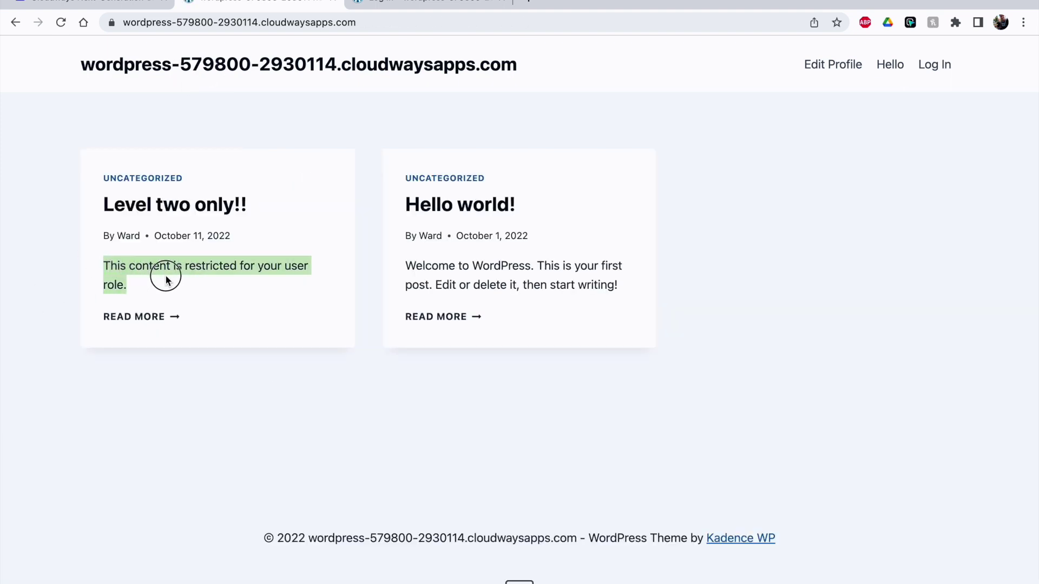
pyautogui.click(197, 262)
pyautogui.moveTo(102, 258); pyautogui.dragTo(152, 283)
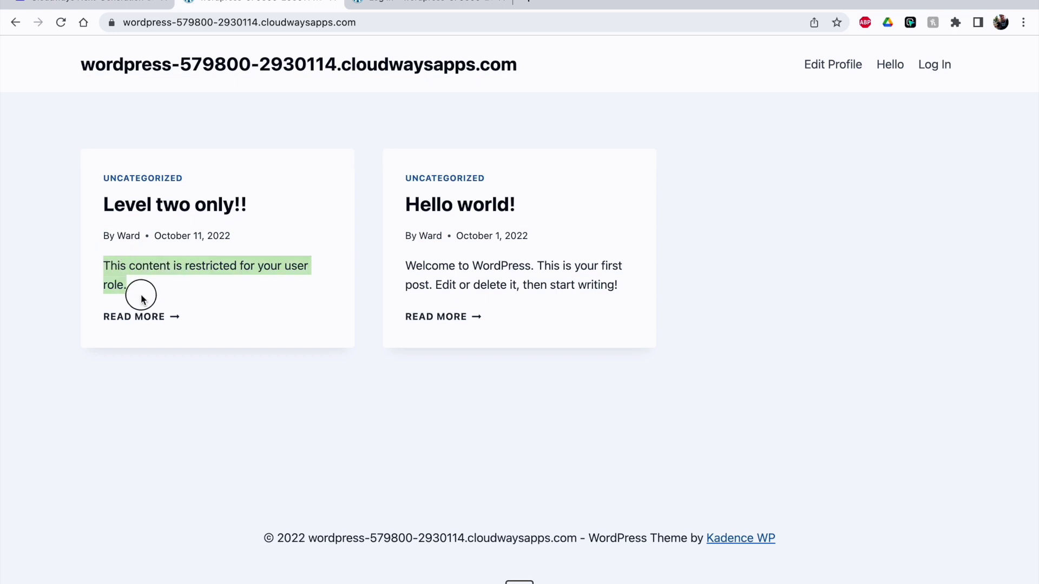
pyautogui.click(142, 298)
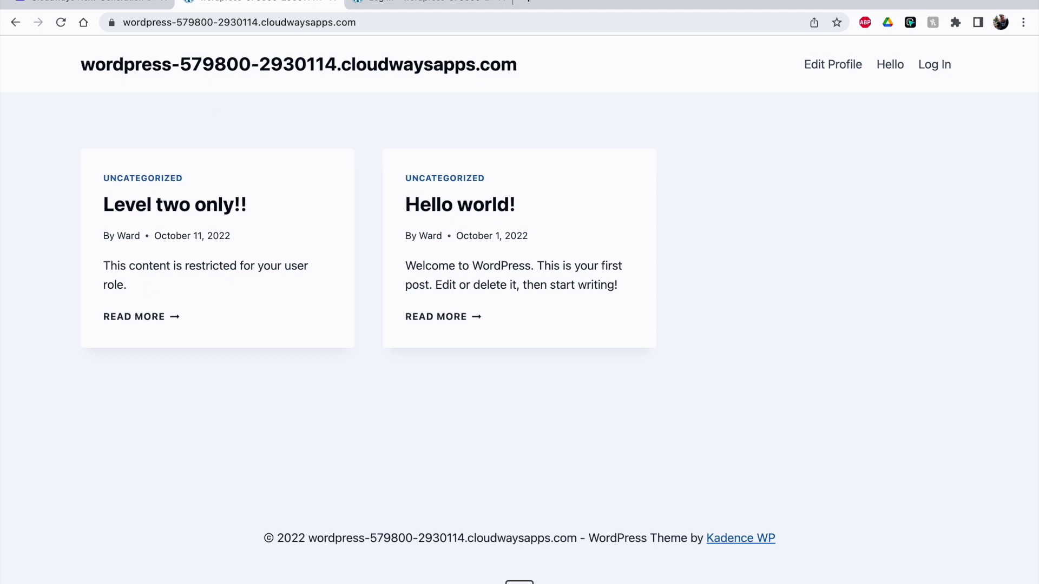
# Reload the homepage, go to the site's login page and log out of the level one account
pyautogui.moveTo(201, 46)
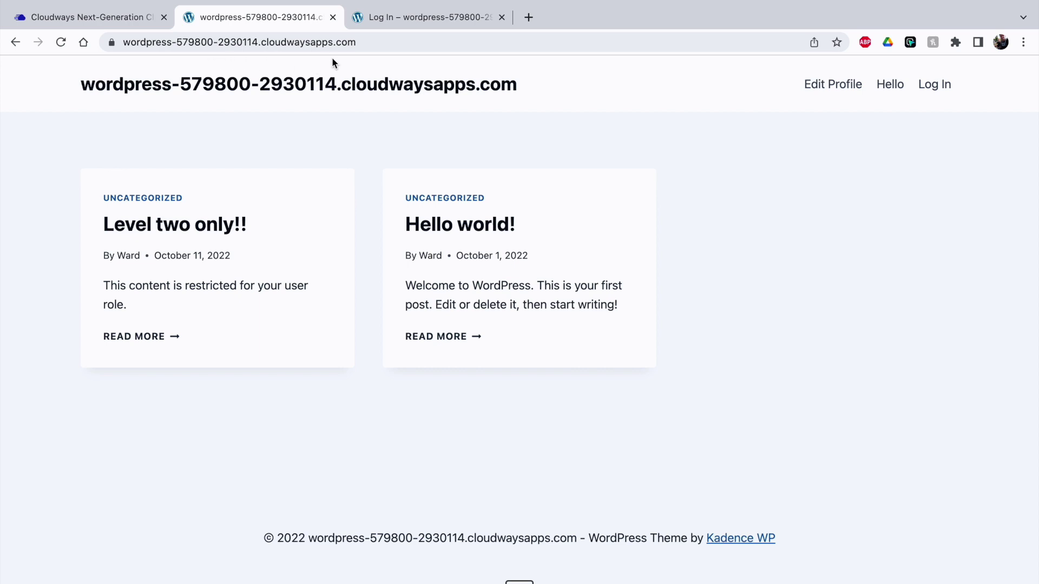
pyautogui.click(263, 85)
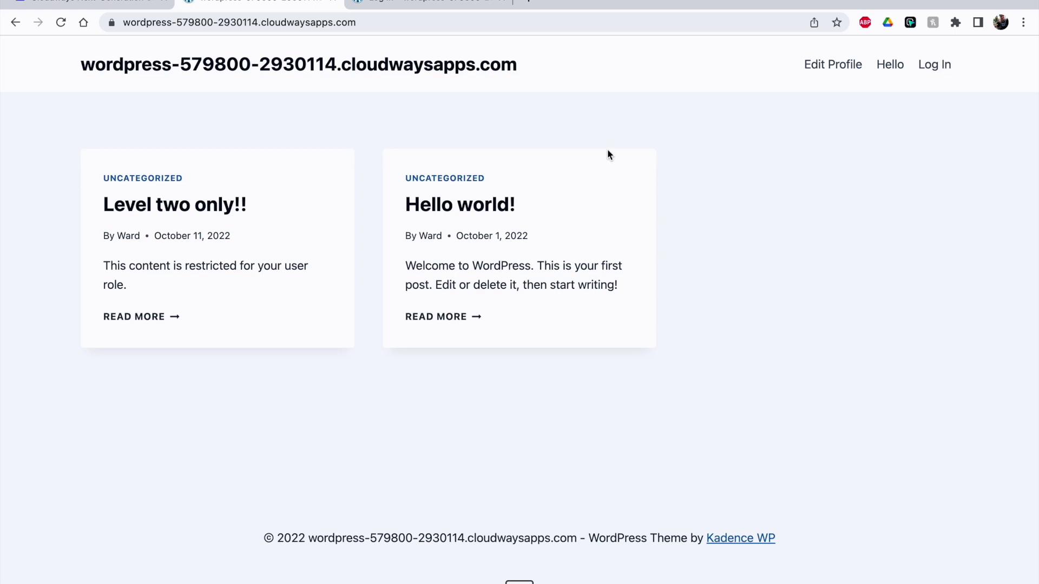
pyautogui.click(371, 22)
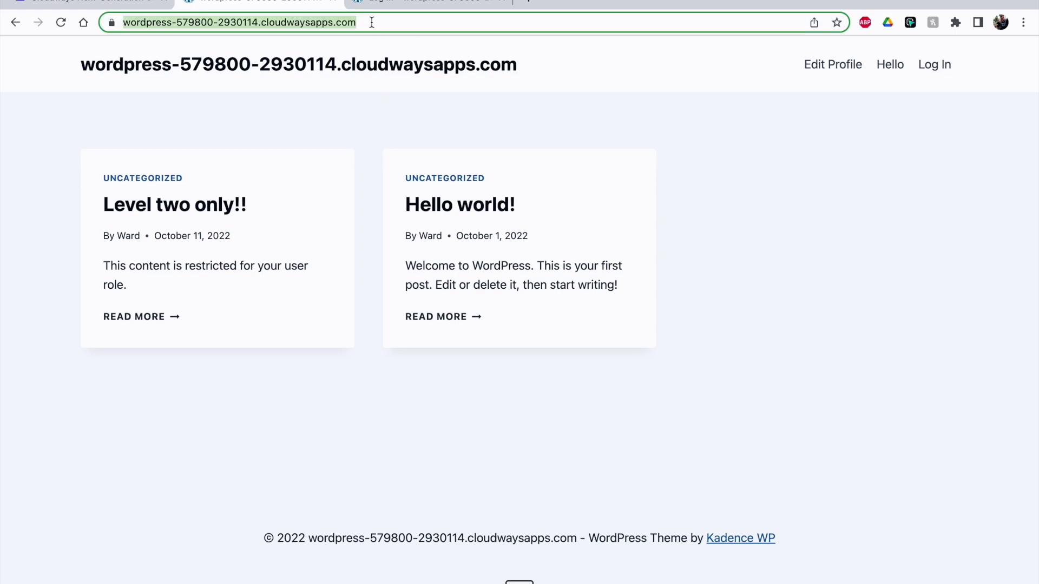
pyautogui.click(940, 63)
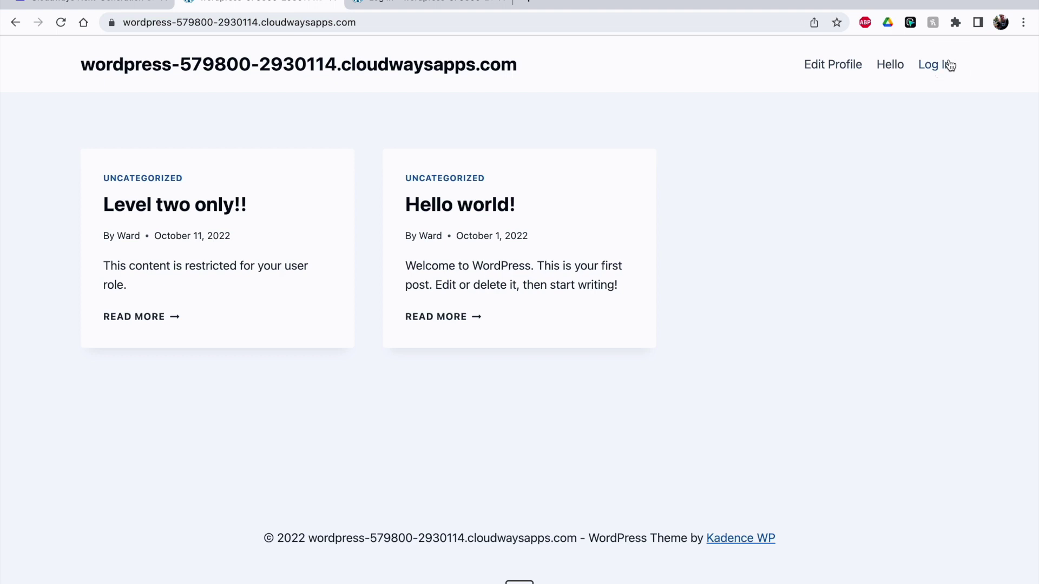
pyautogui.click(336, 323)
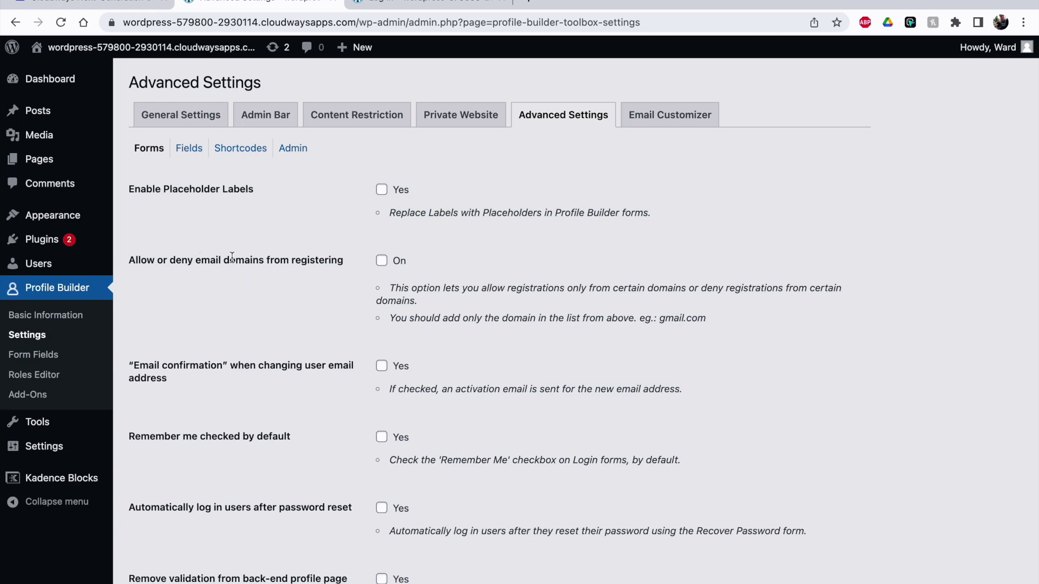
pyautogui.click(381, 260)
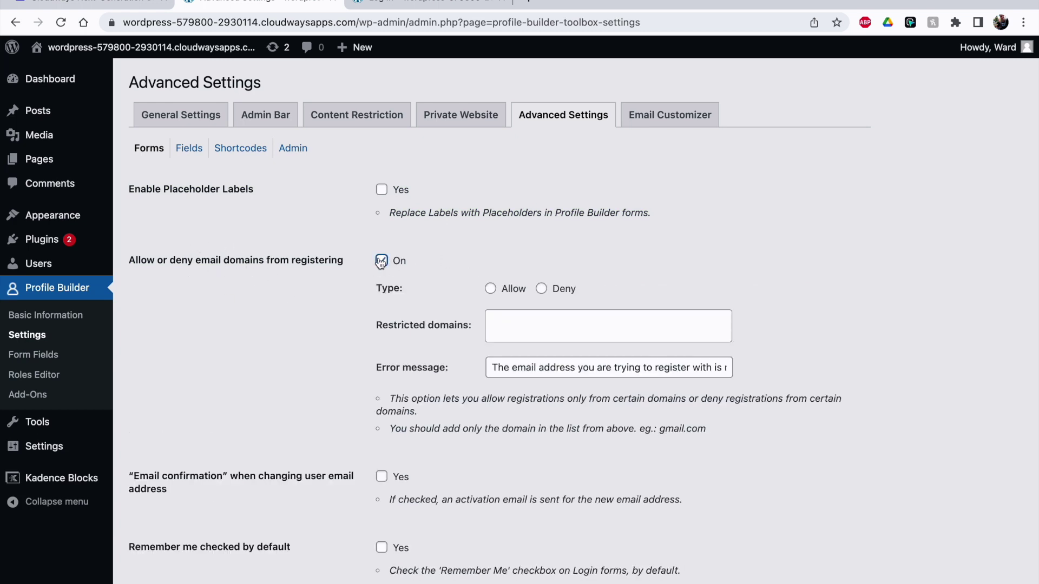
pyautogui.click(509, 321)
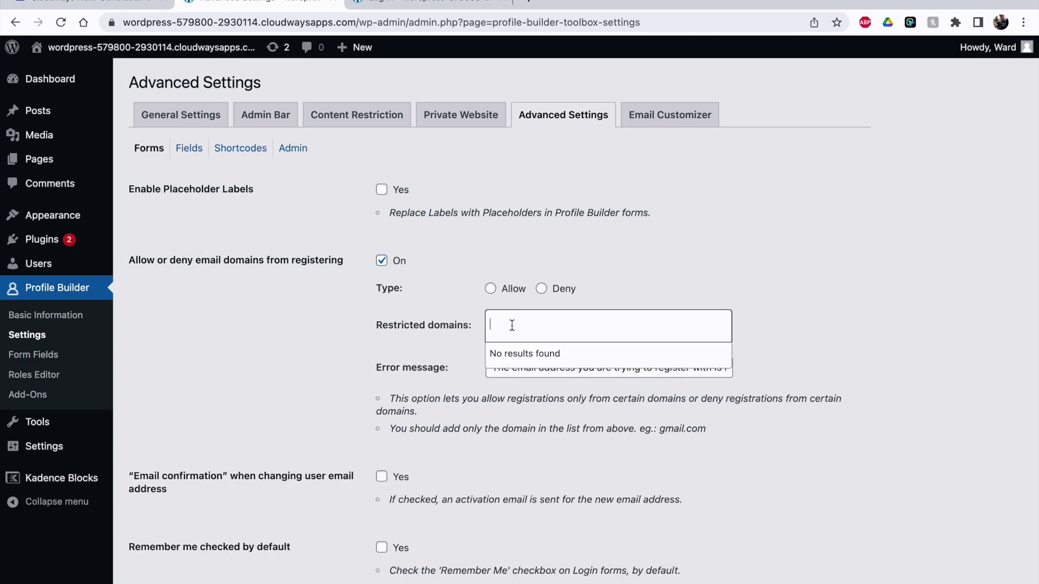
pyautogui.click(490, 288)
pyautogui.click(496, 319)
pyautogui.tripleClick(242, 253)
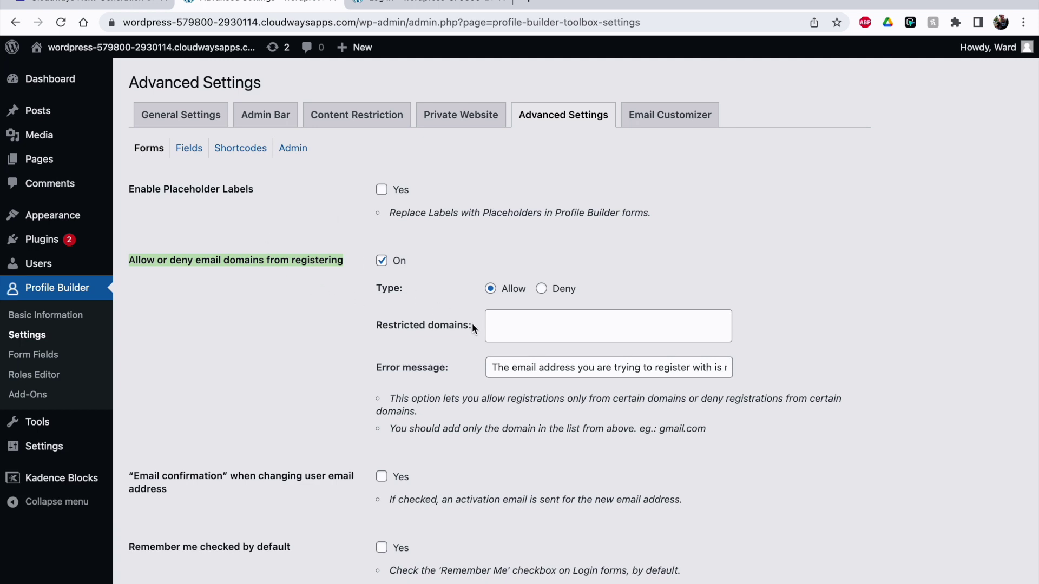
pyautogui.click(382, 262)
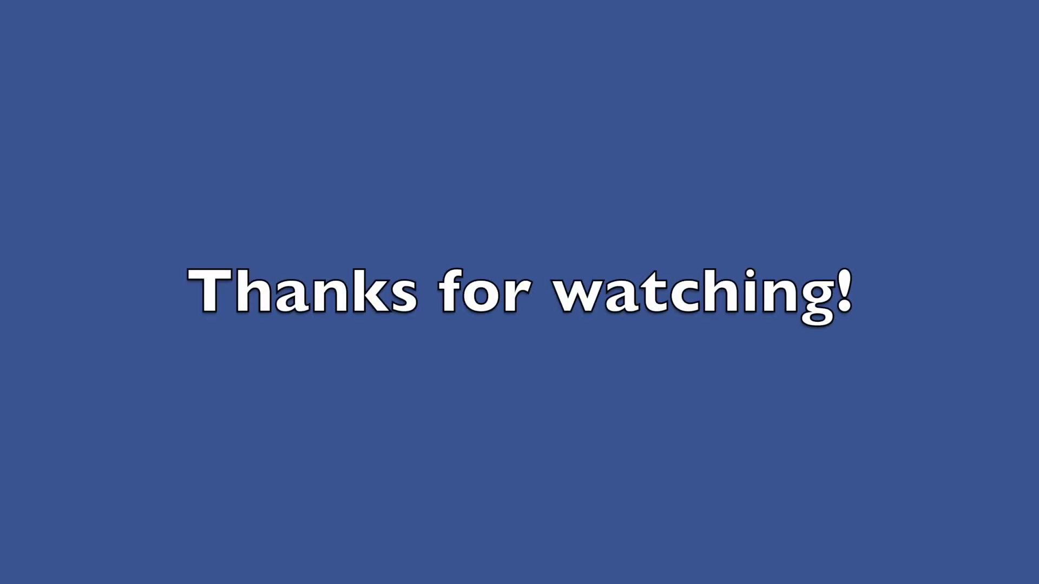